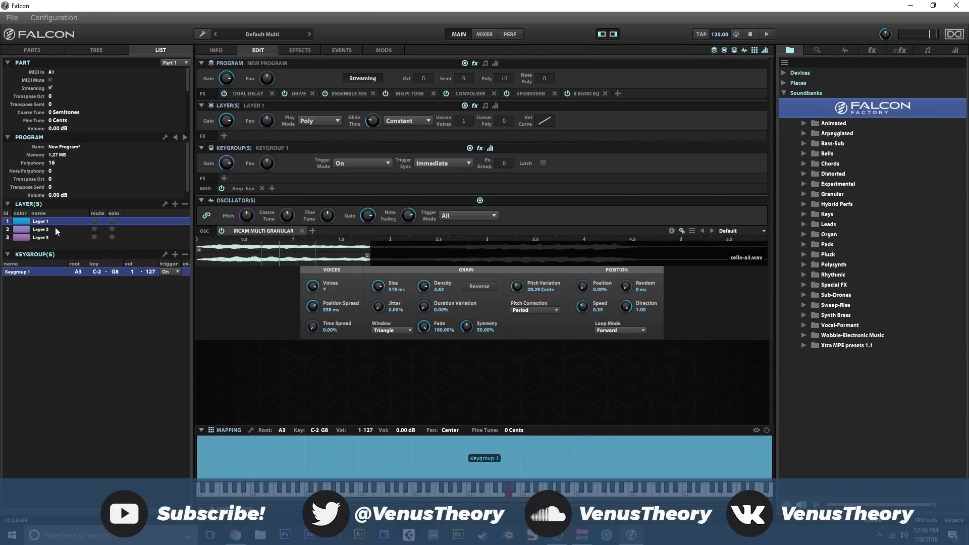
# - Examine the oscillator settings of Layer 2 and Layer 3, and return to the program info and parts overview
pyautogui.click(56, 231)
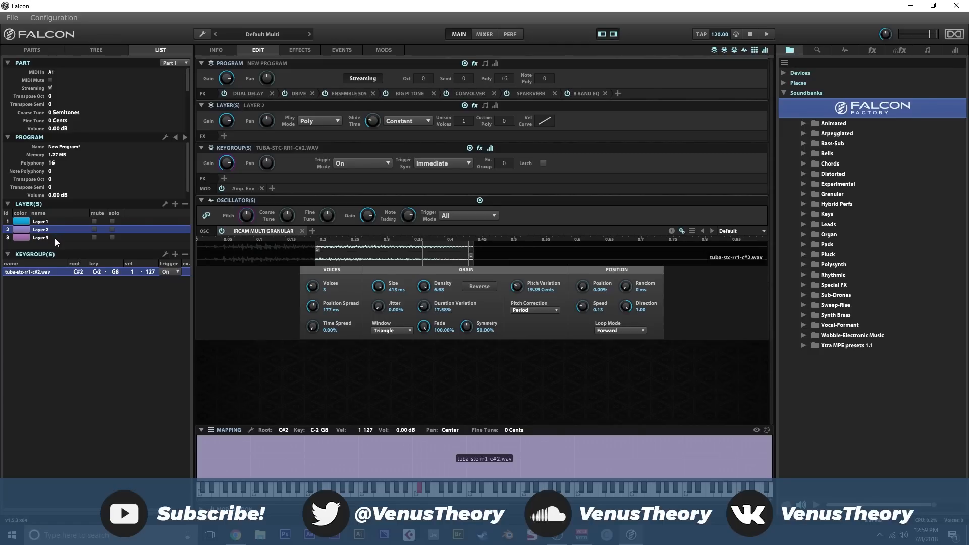
pyautogui.click(54, 238)
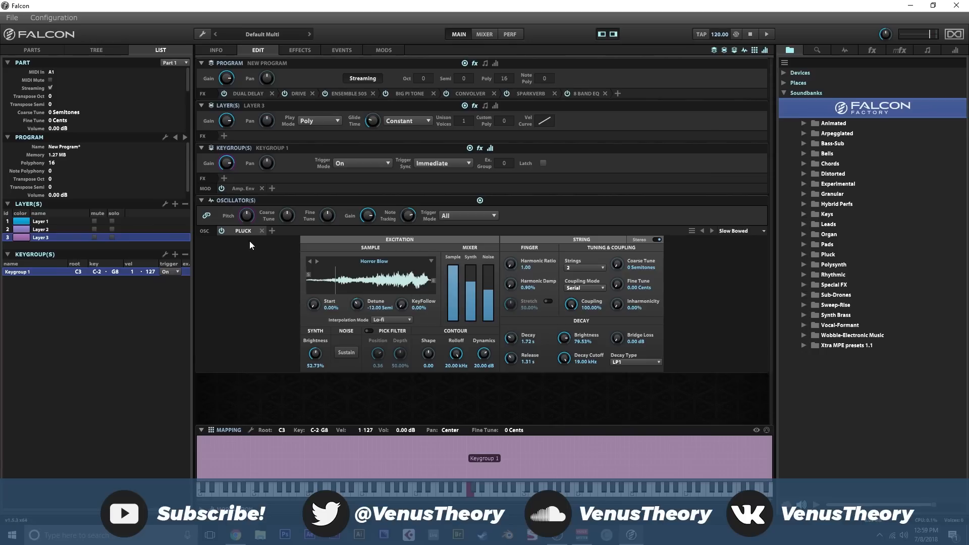
pyautogui.click(219, 51)
pyautogui.click(54, 48)
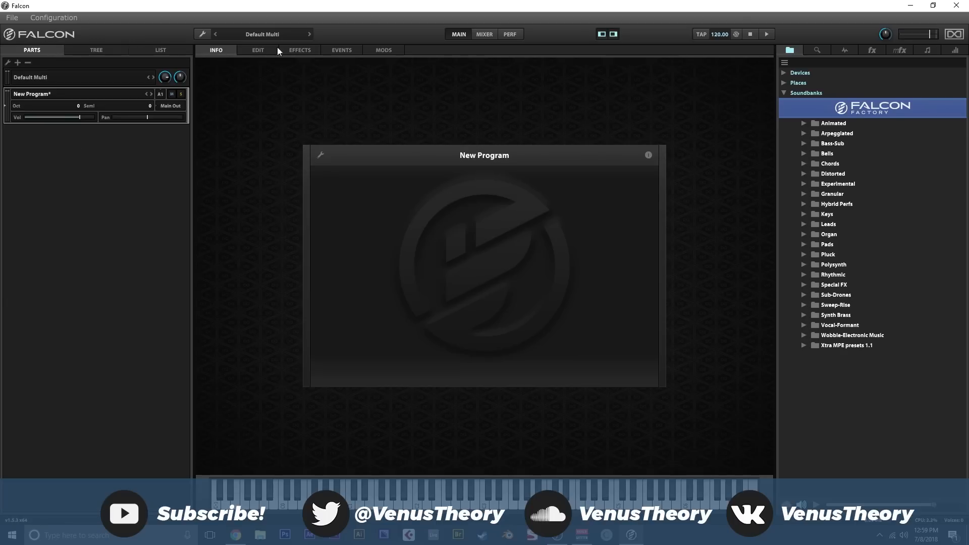
# - Examine the program's full effects chain against its edit page, and return to the info page
pyautogui.click(292, 52)
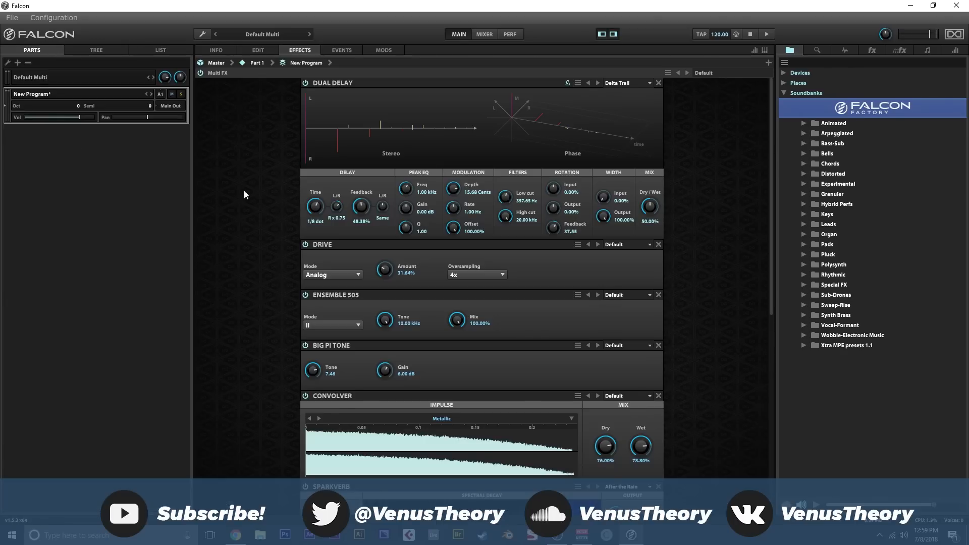
pyautogui.scroll(-7, 250, 192)
pyautogui.scroll(6, 253, 190)
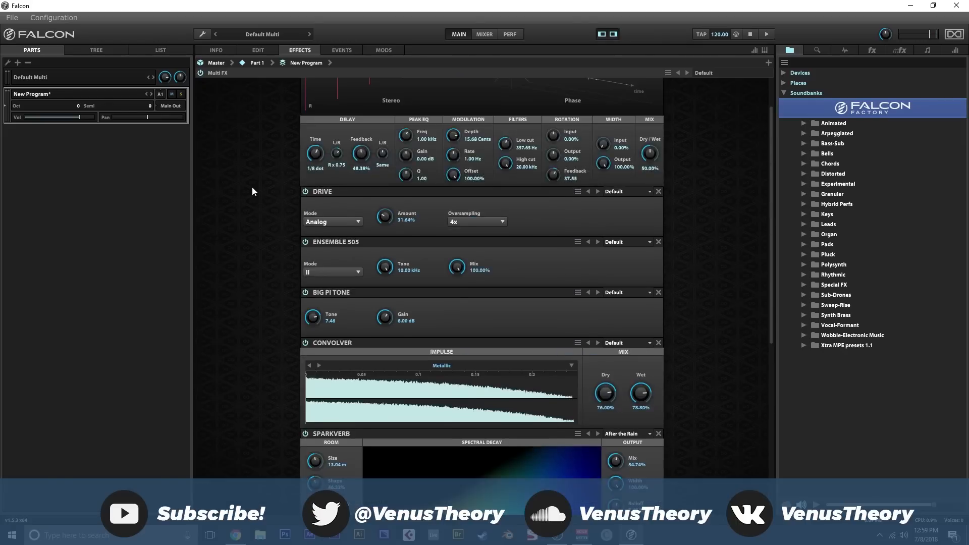
pyautogui.scroll(1, 252, 191)
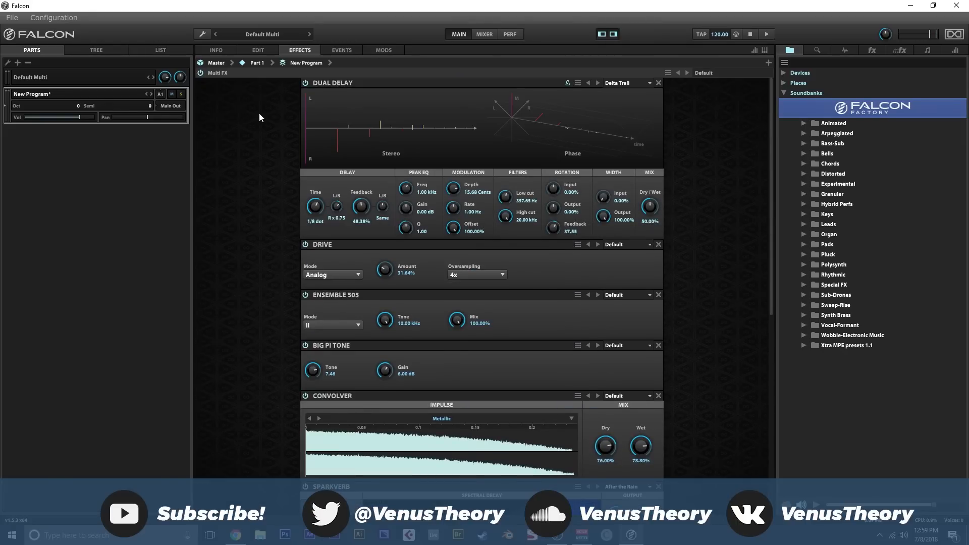
pyautogui.click(254, 51)
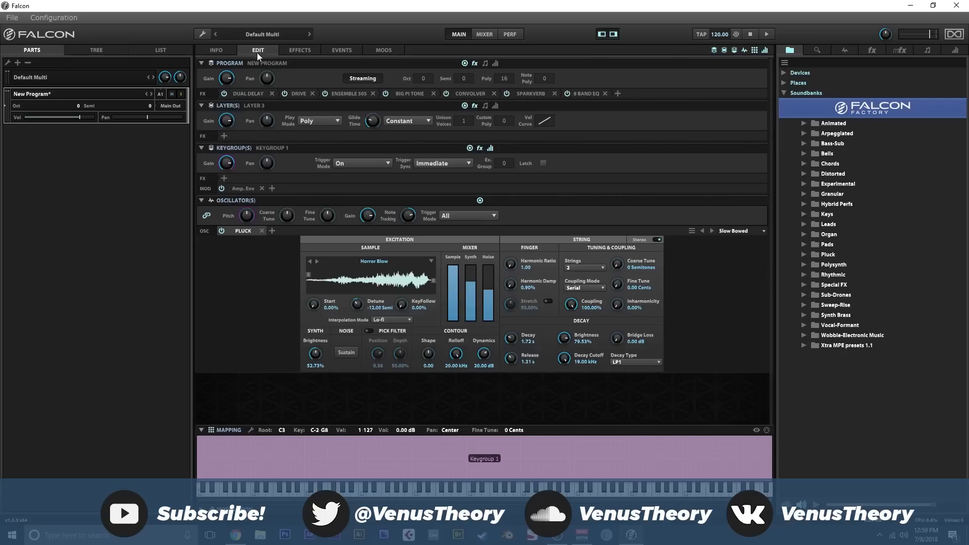
pyautogui.click(297, 50)
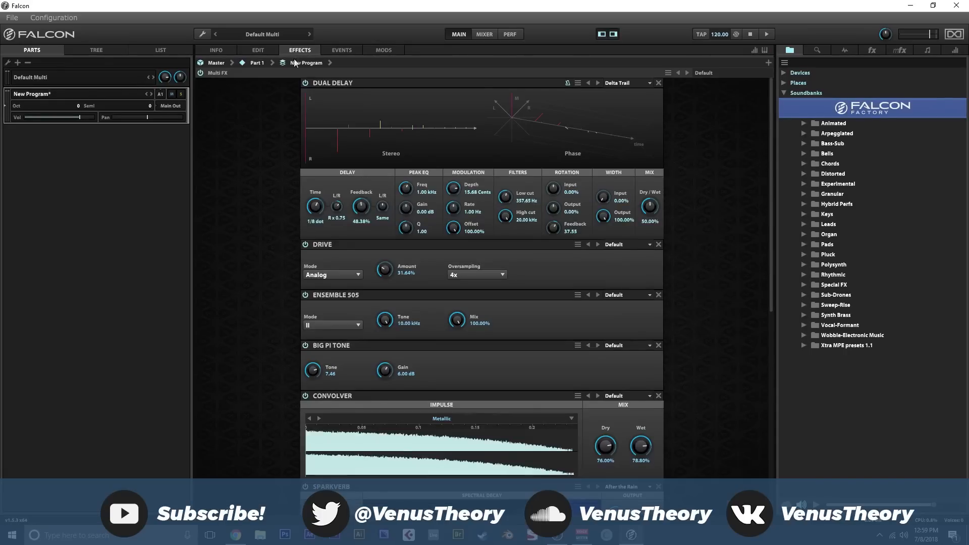
pyautogui.scroll(-8, 277, 122)
pyautogui.scroll(7, 276, 122)
pyautogui.click(256, 50)
pyautogui.click(231, 48)
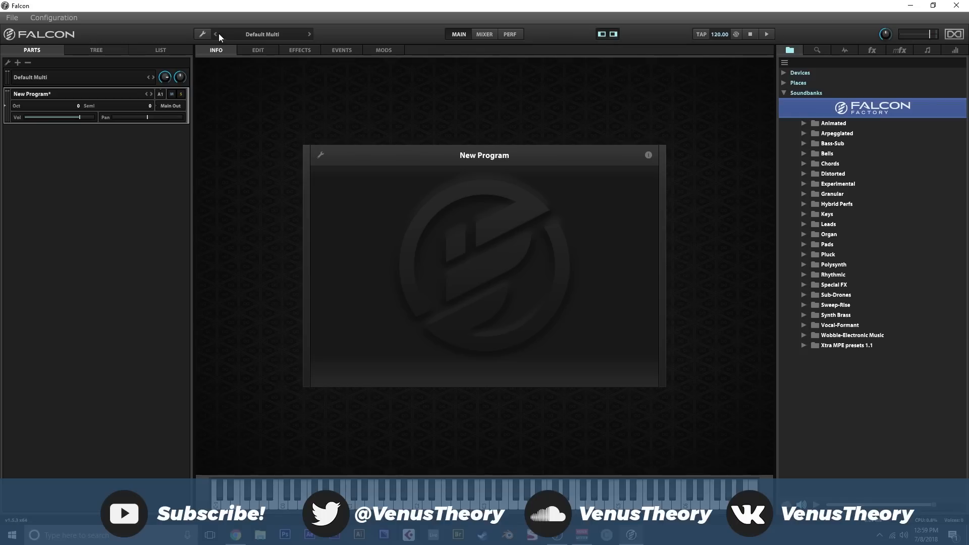
# - Reset the multi to an empty new program, discarding the unsaved changes
pyautogui.click(203, 33)
pyautogui.click(235, 116)
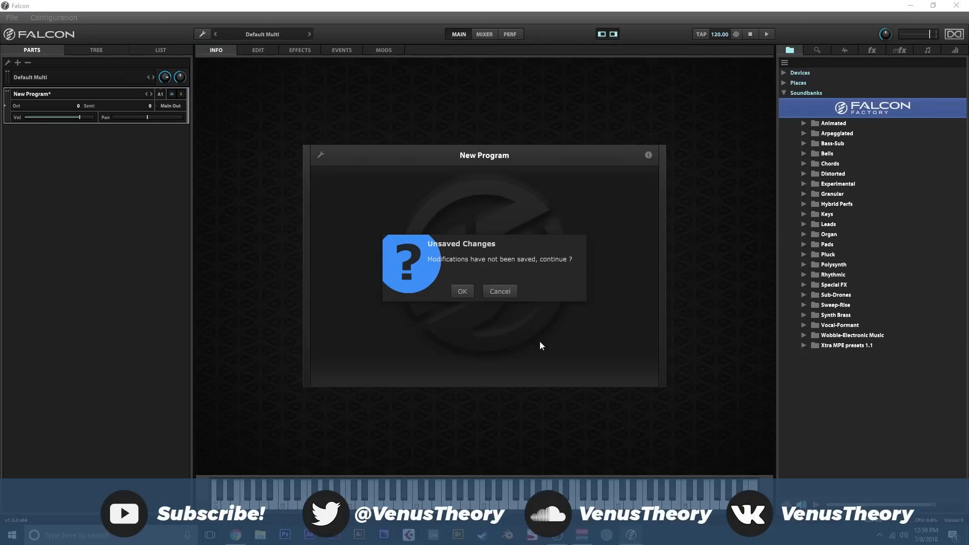
pyautogui.click(463, 293)
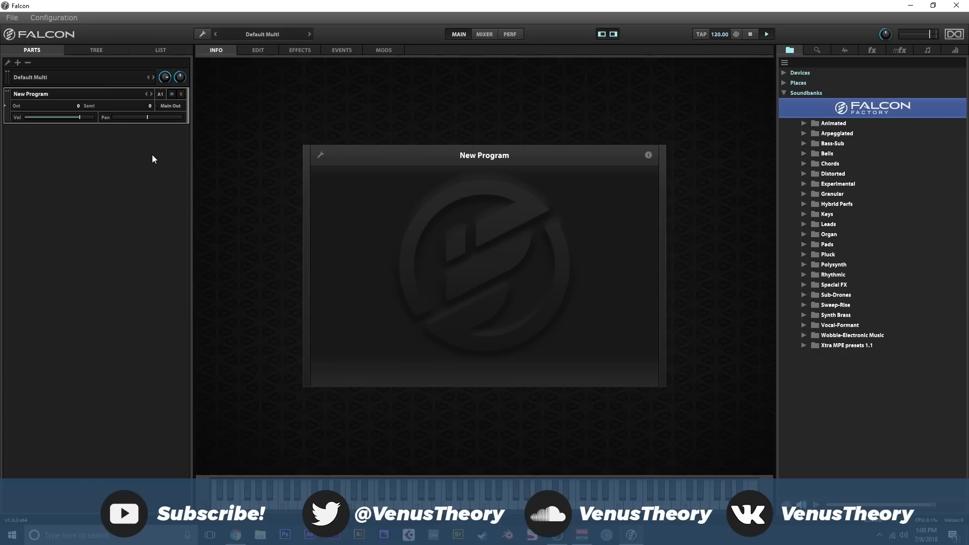
# - Examine the empty program in the tree and list views, and return to the parts view
pyautogui.click(90, 51)
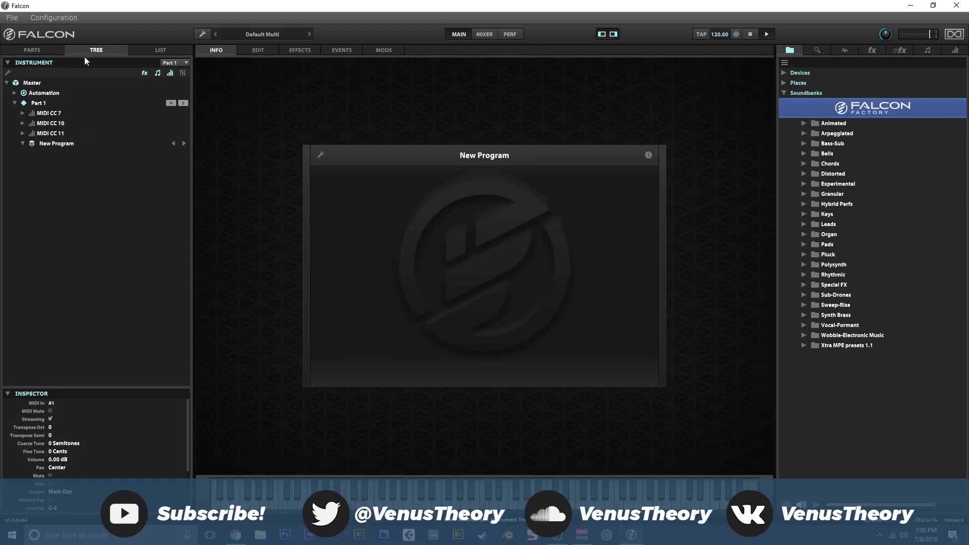
pyautogui.click(148, 49)
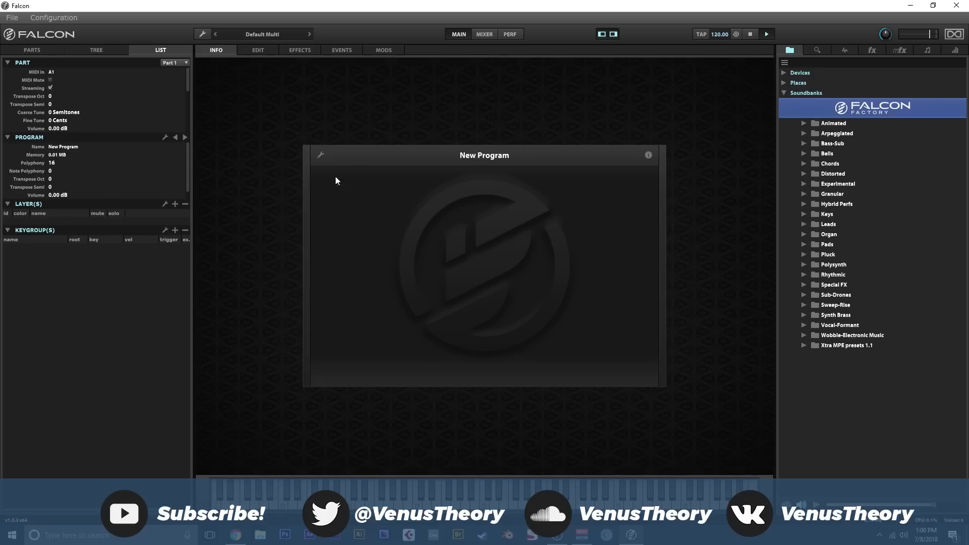
pyautogui.click(58, 50)
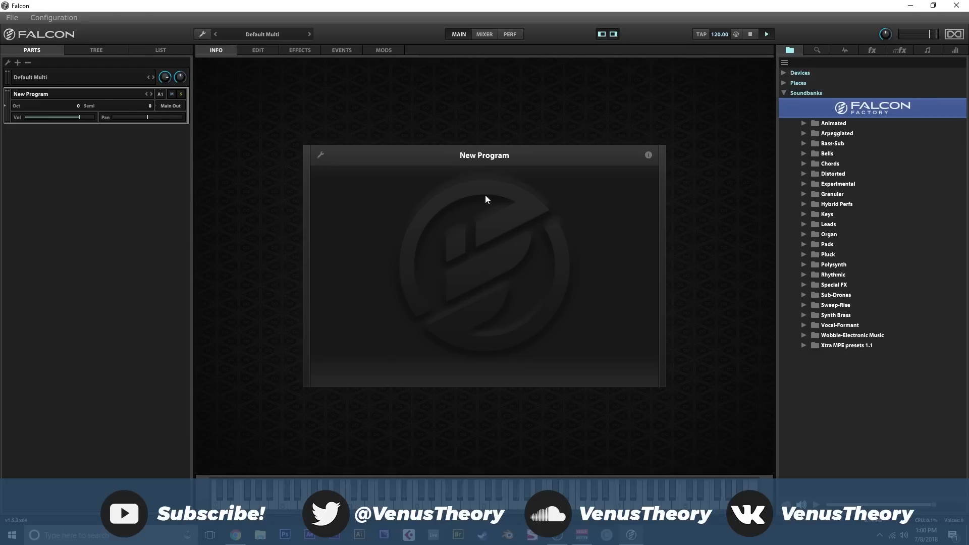
# - Load Dirty Money 1.1 from the factory Arpeggiated presets, and replace it with OT Bass Line
pyautogui.click(803, 133)
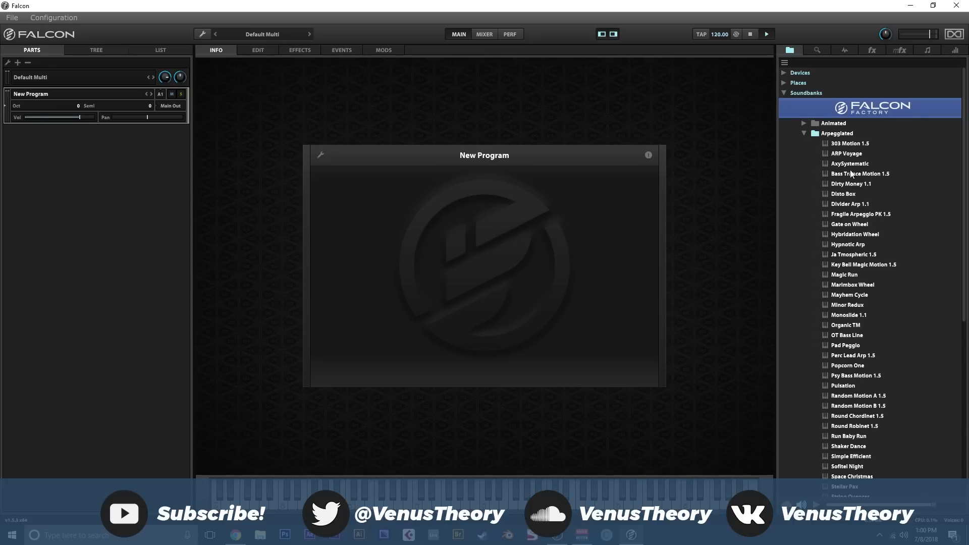
pyautogui.doubleClick(854, 185)
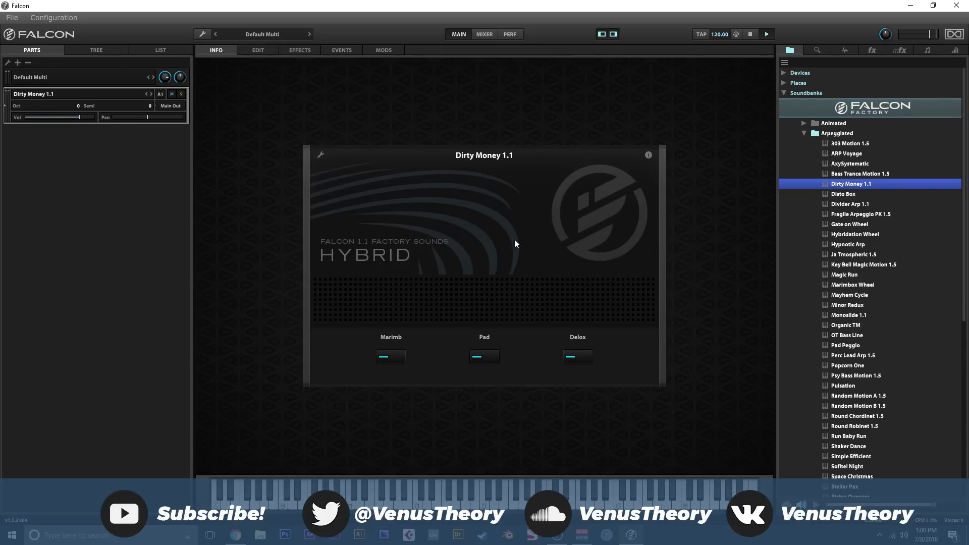
pyautogui.doubleClick(804, 336)
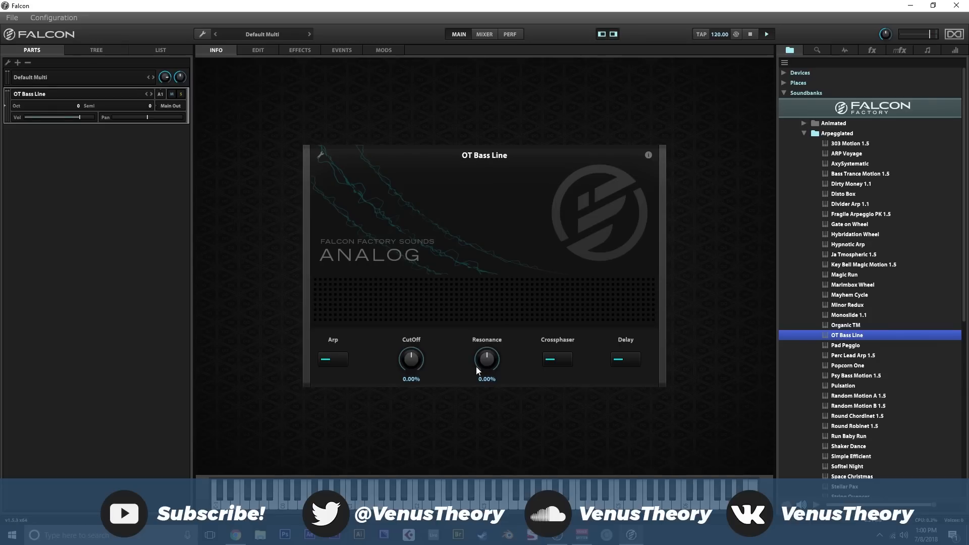
# - Inspect the OT Bass Line macro controls in layout editing mode, leave that mode, and open the program's edit page
pyautogui.click(321, 157)
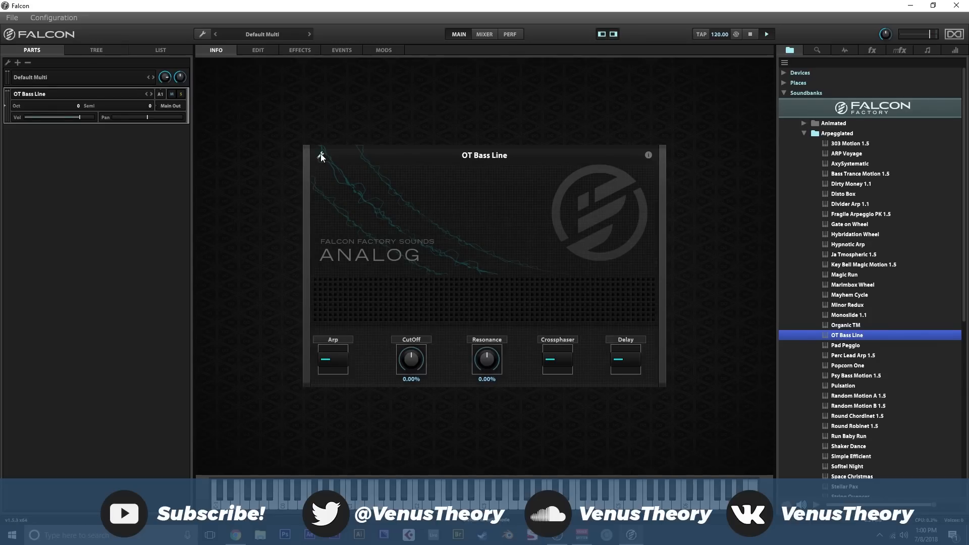
pyautogui.click(321, 156)
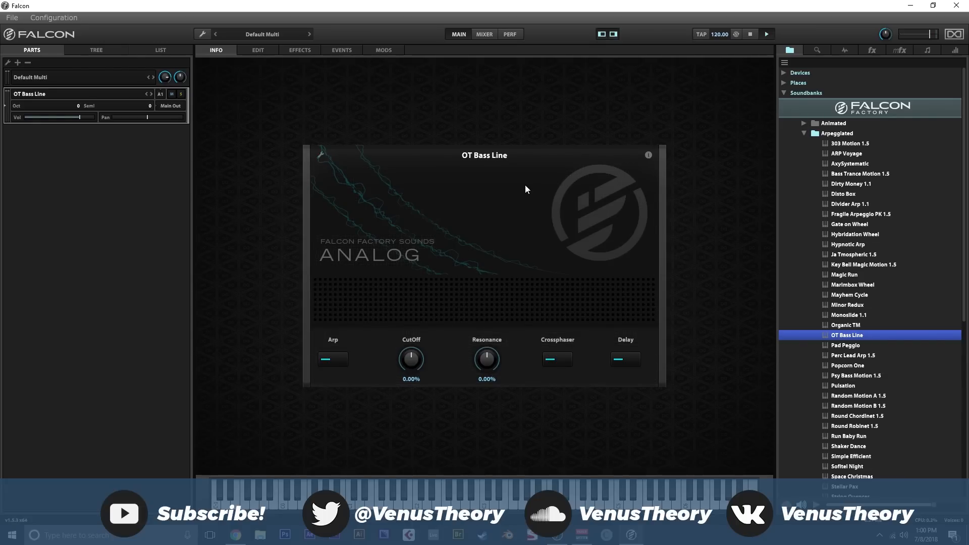
pyautogui.click(259, 51)
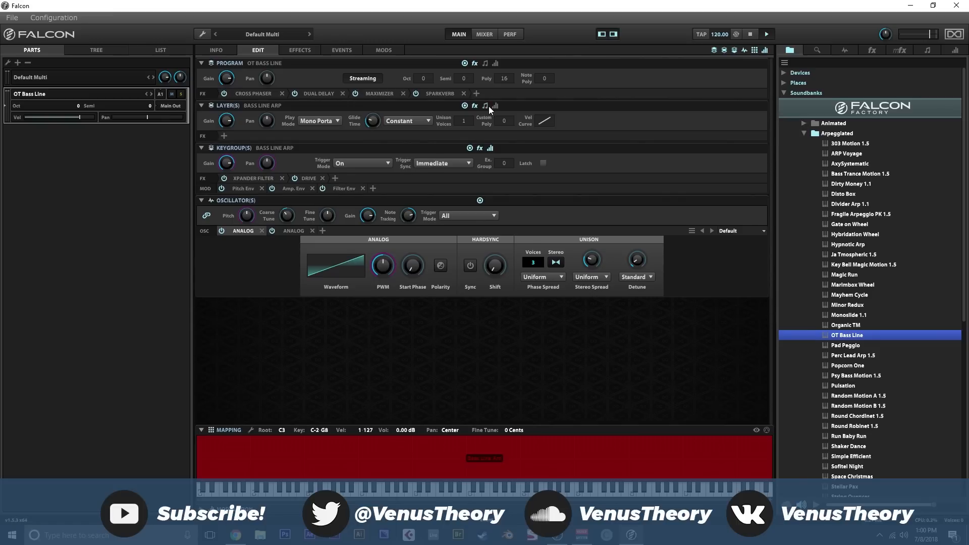
# - Examine the OT Bass Line effects chain and the list of available effect categories
pyautogui.click(301, 49)
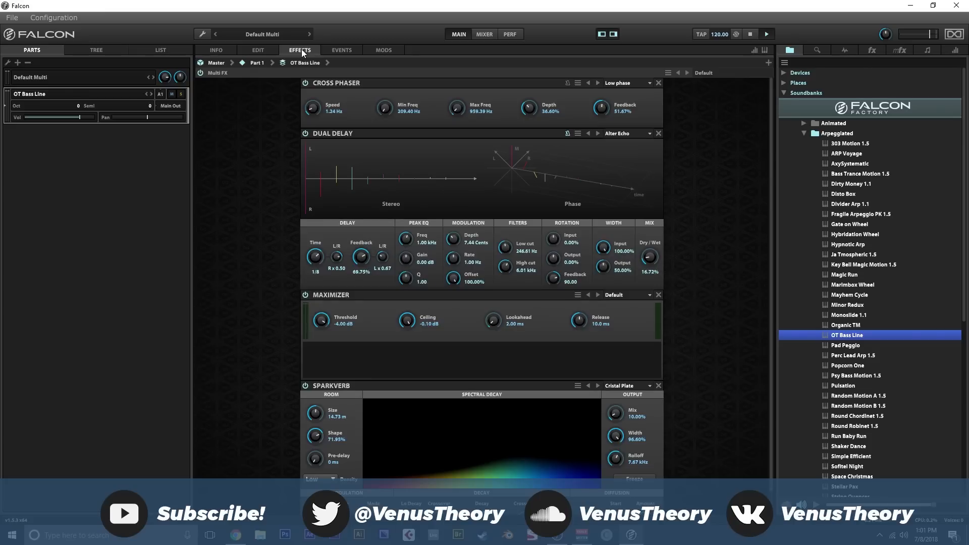
pyautogui.scroll(-1, 288, 109)
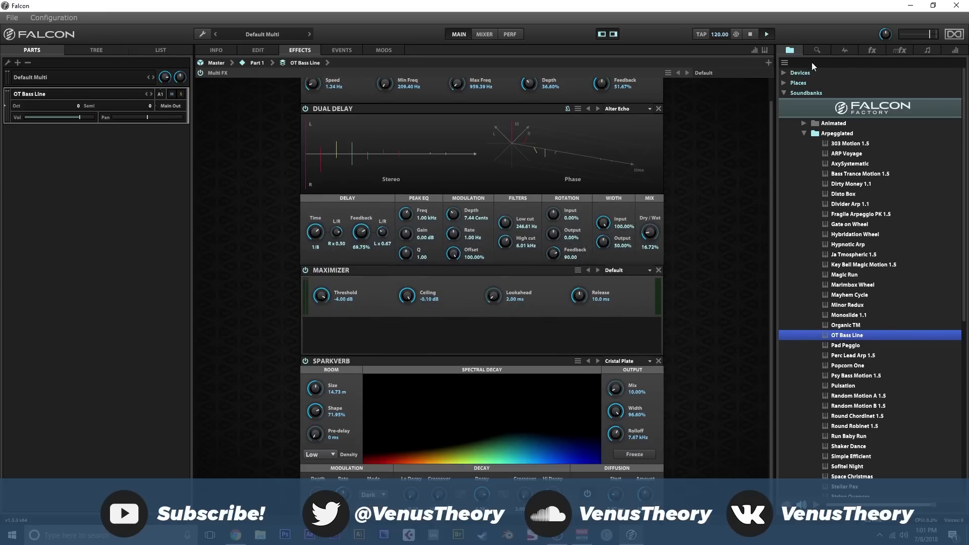
pyautogui.click(873, 50)
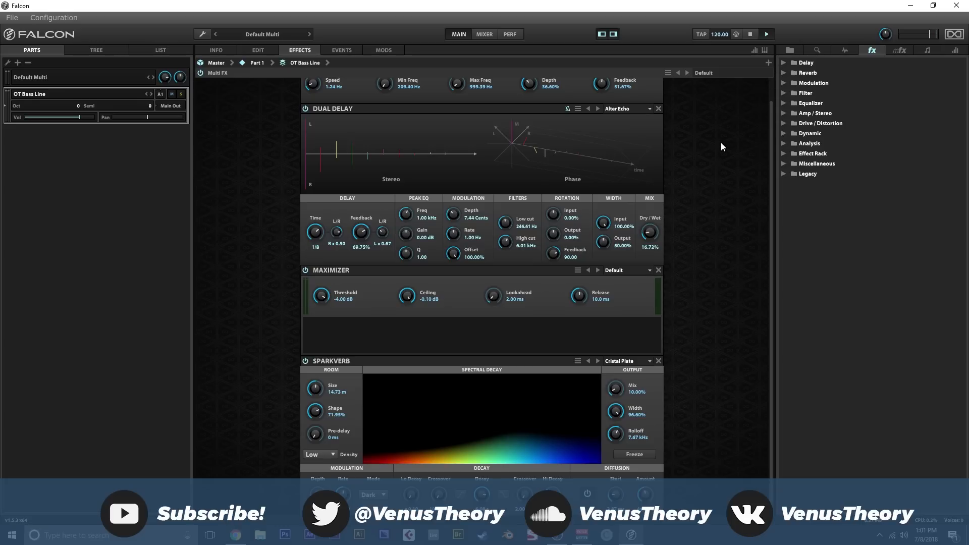
pyautogui.scroll(1, 715, 146)
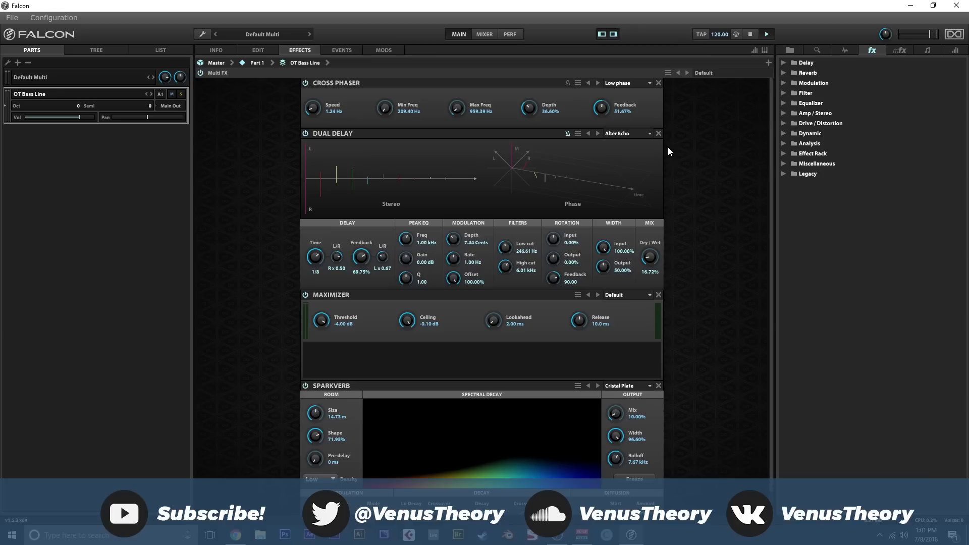
pyautogui.scroll(-1, 675, 142)
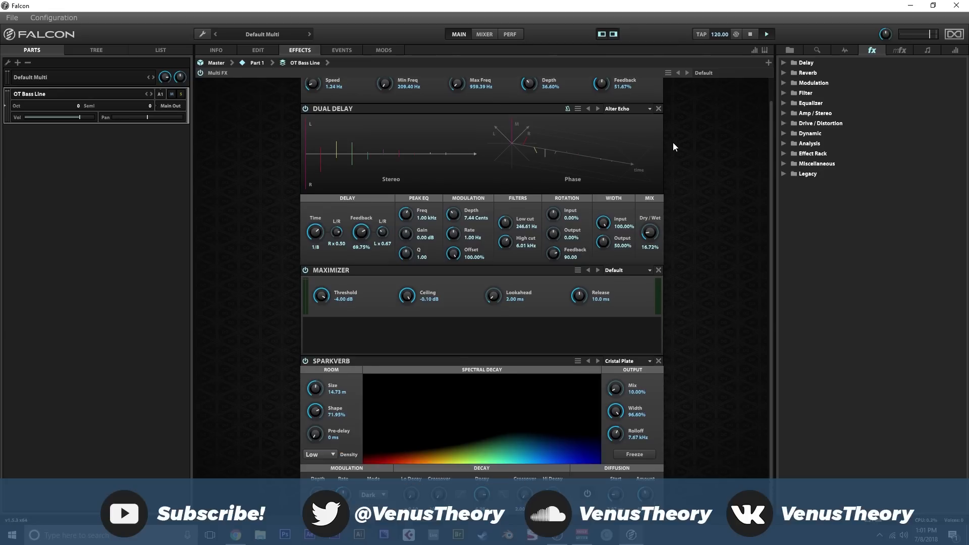
pyautogui.scroll(1, 674, 142)
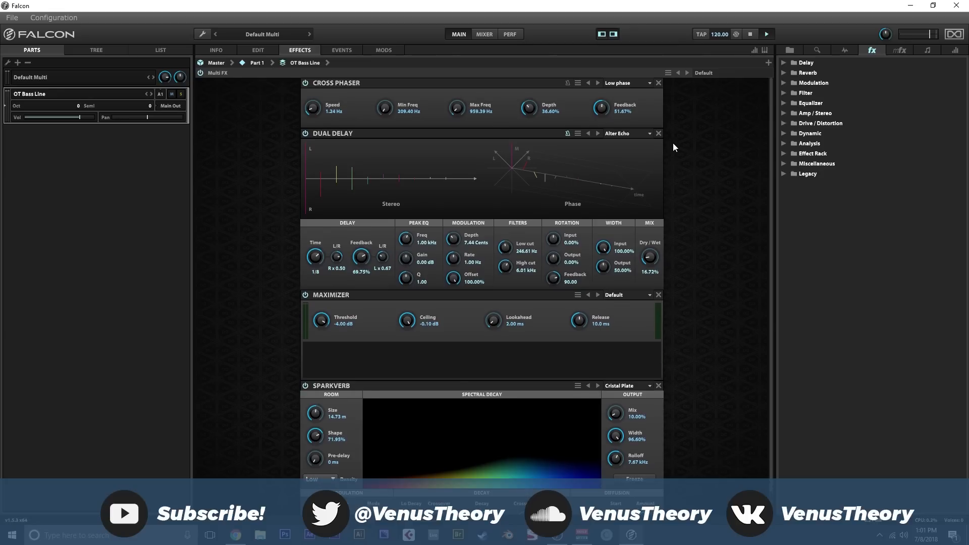
# - View the program's arpeggiator events and list the Falcon Punch user presets for the script processor
pyautogui.click(344, 50)
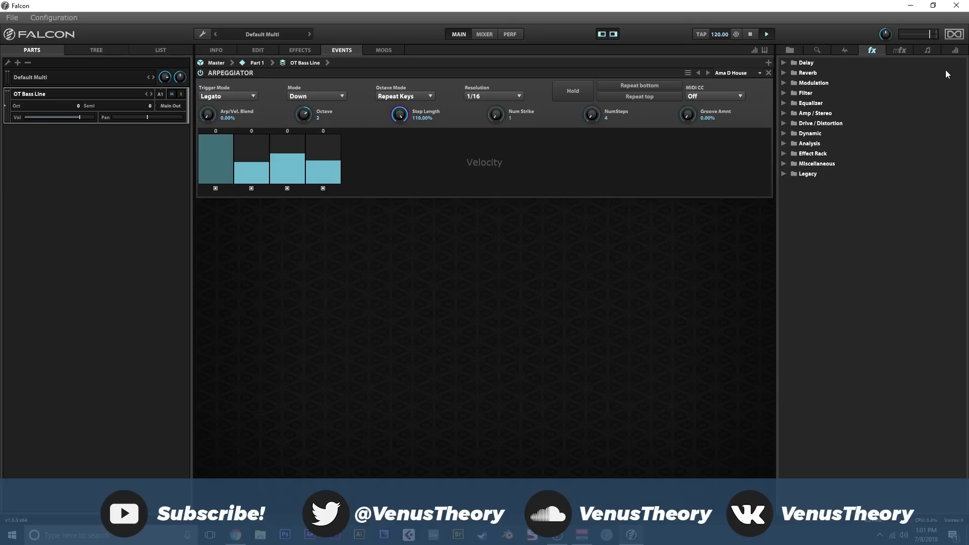
pyautogui.click(917, 50)
pyautogui.click(784, 92)
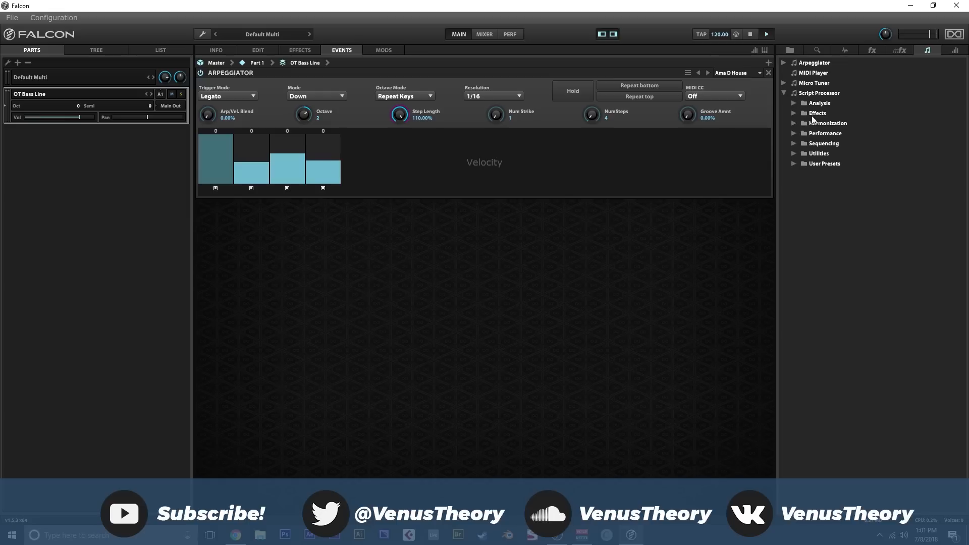
pyautogui.click(794, 164)
pyautogui.click(820, 173)
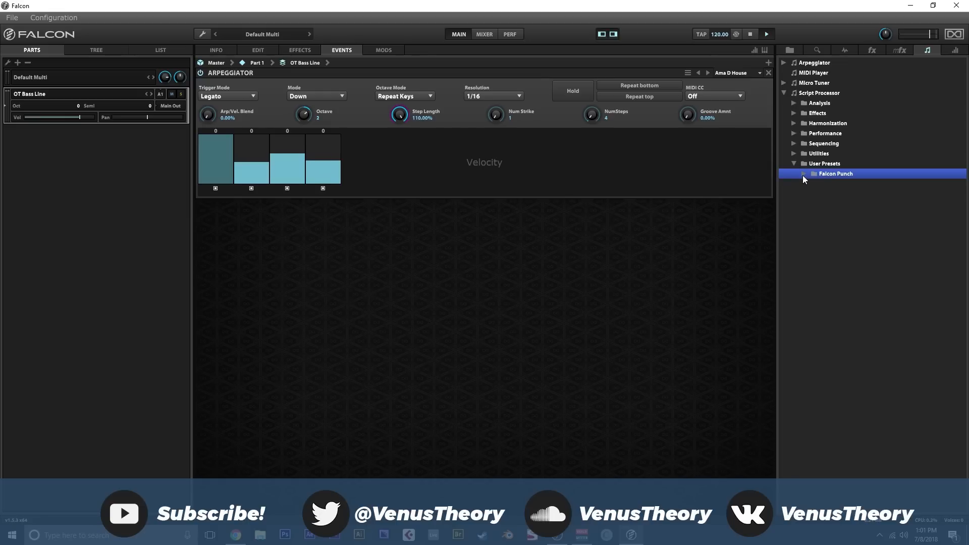
pyautogui.click(803, 174)
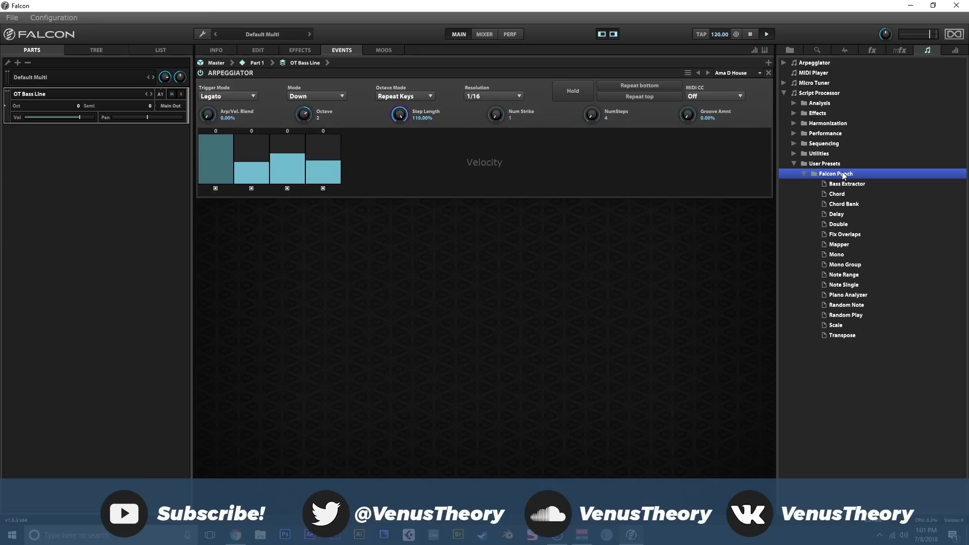
# - Try out the Chord and Scale script processors below the arpeggiator, and remove both of them
pyautogui.moveTo(837, 193); pyautogui.dragTo(453, 249)
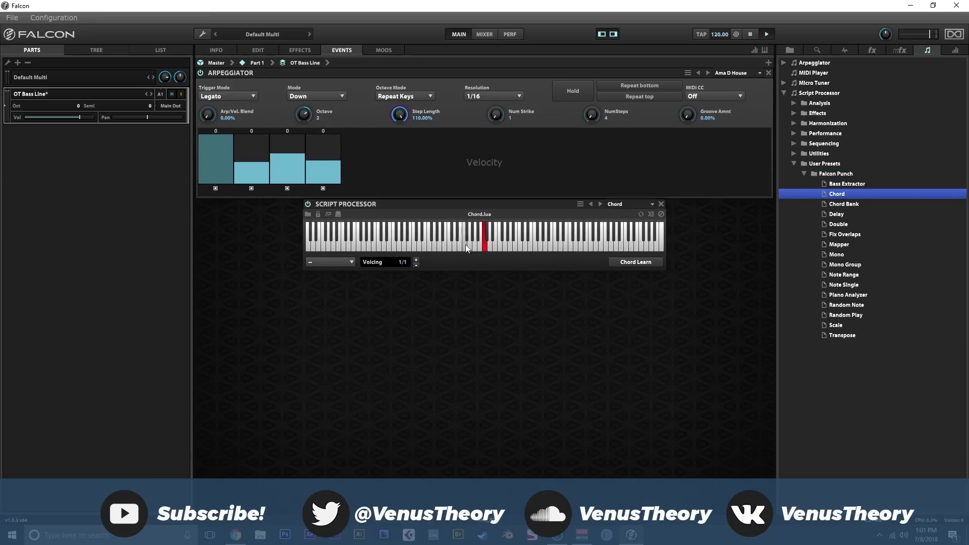
pyautogui.moveTo(838, 326); pyautogui.dragTo(534, 303)
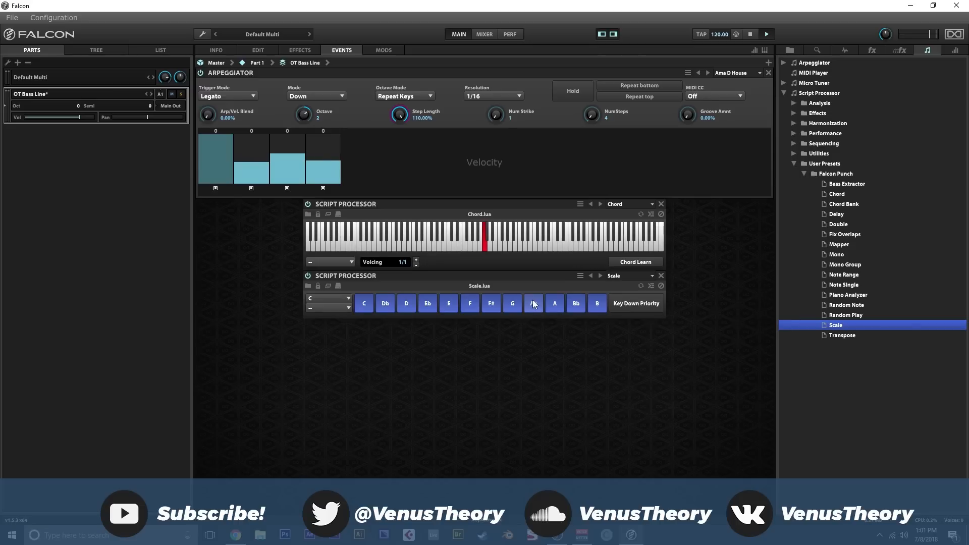
pyautogui.click(662, 276)
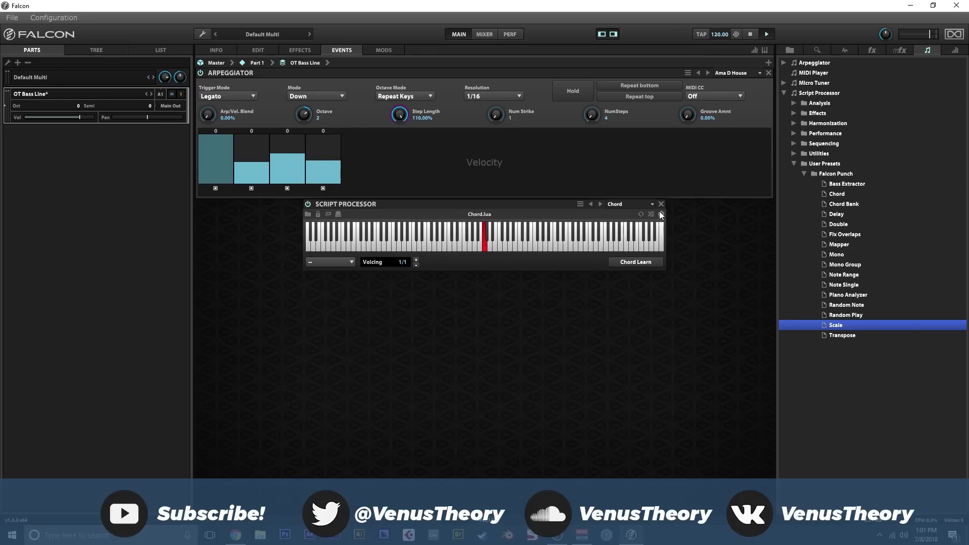
pyautogui.click(662, 204)
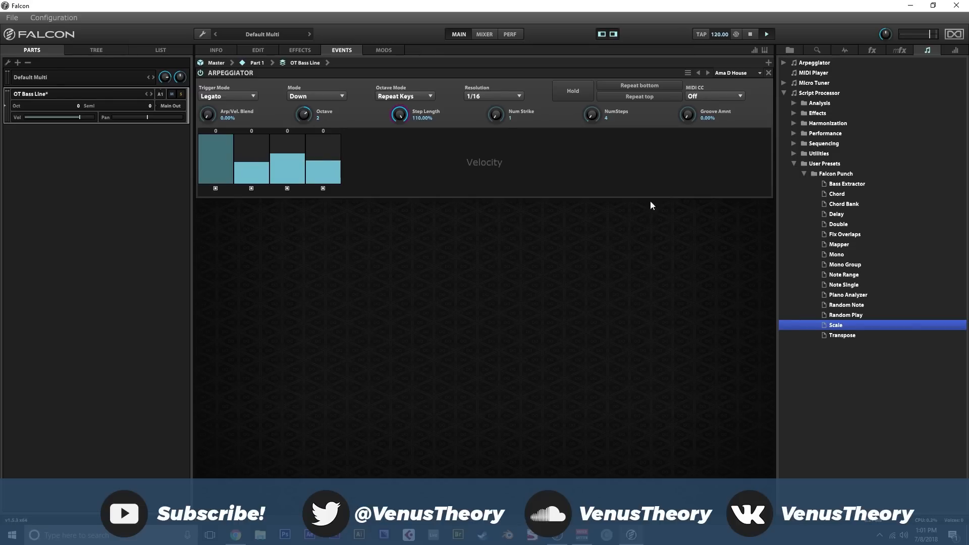
# - View the OT Bass Line program's modulators and the list of available modulation sources, and return to its info page
pyautogui.click(396, 52)
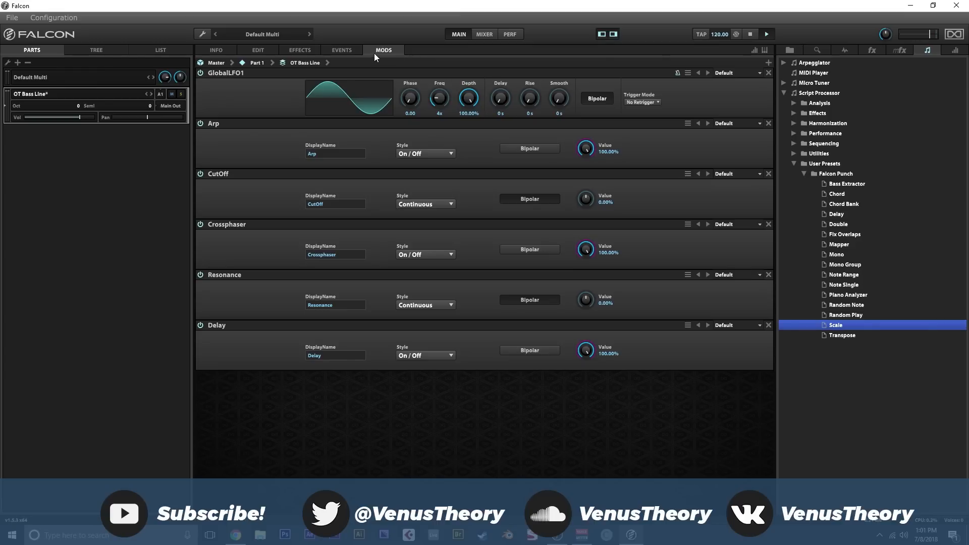
pyautogui.click(955, 50)
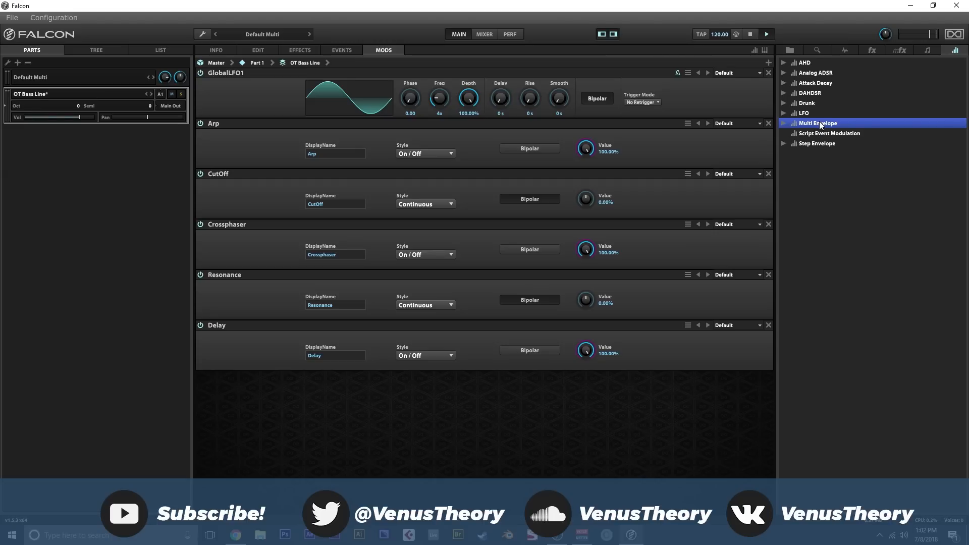
pyautogui.click(231, 51)
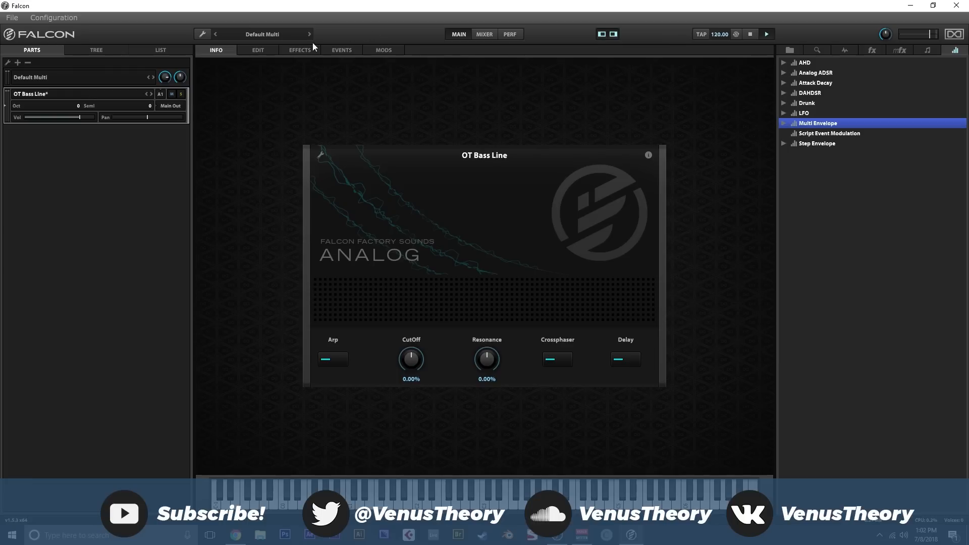
# - Examine the mixer view with the effects list and the performance view, and return to the main view
pyautogui.click(485, 35)
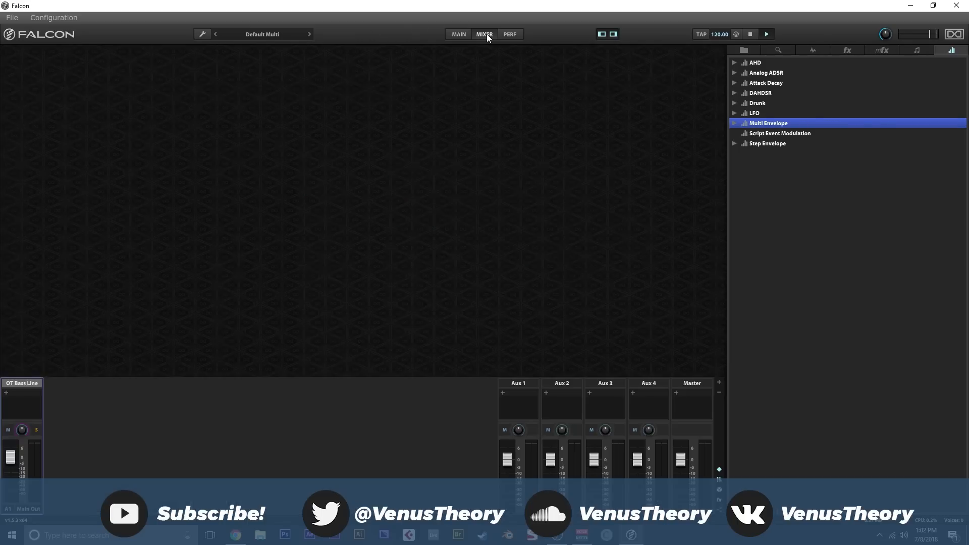
pyautogui.click(465, 34)
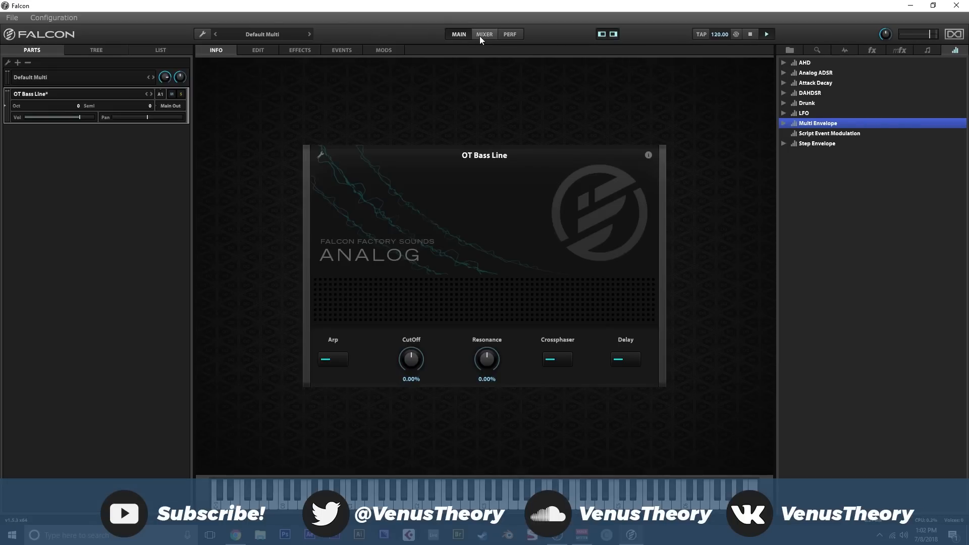
pyautogui.click(482, 34)
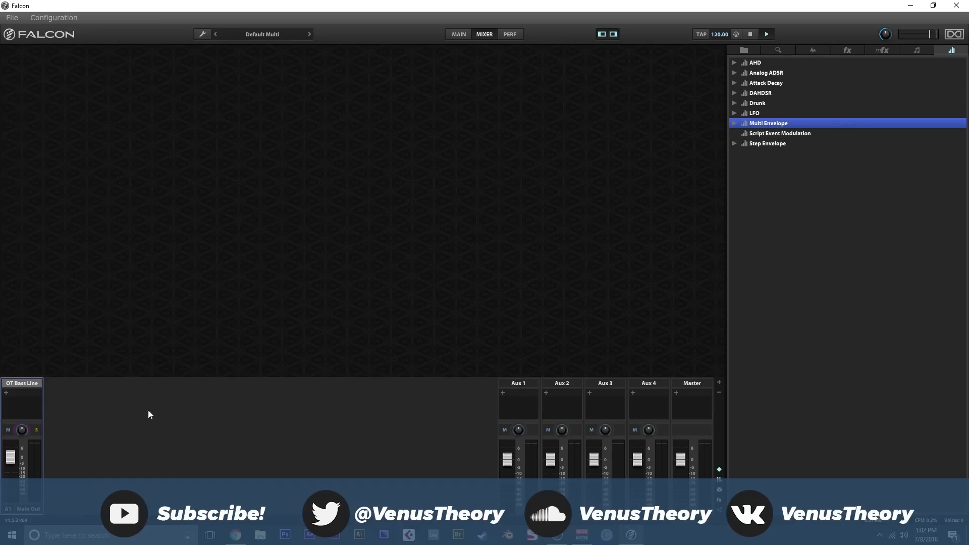
pyautogui.click(849, 50)
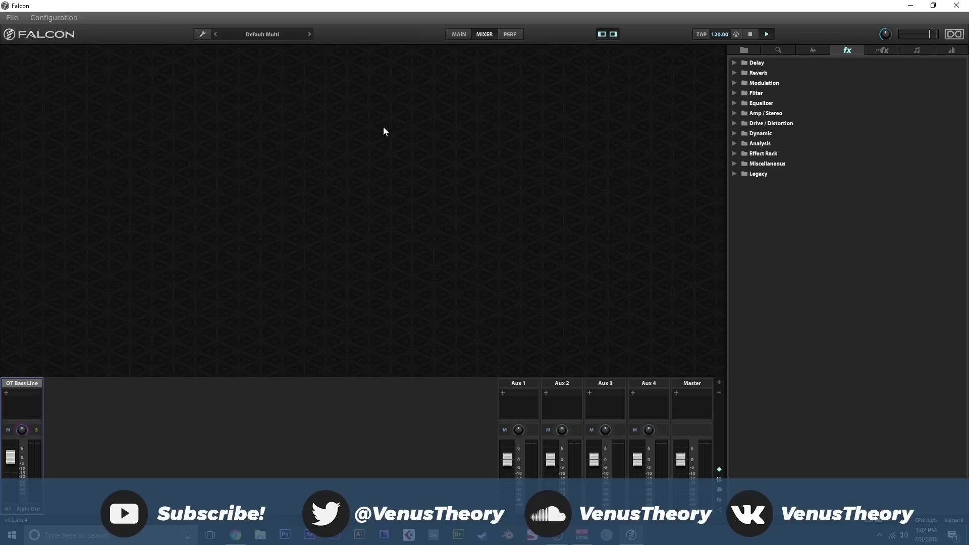
pyautogui.click(509, 35)
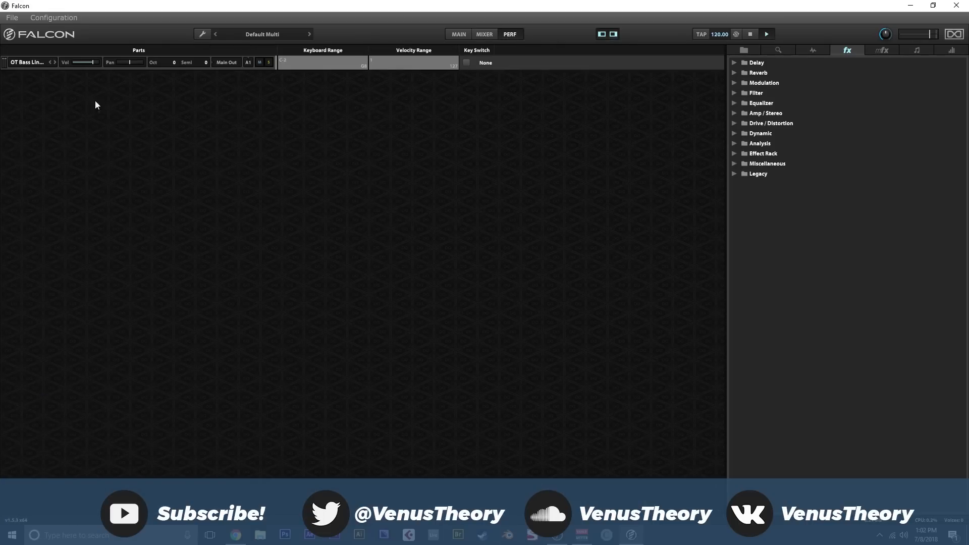
pyautogui.click(459, 34)
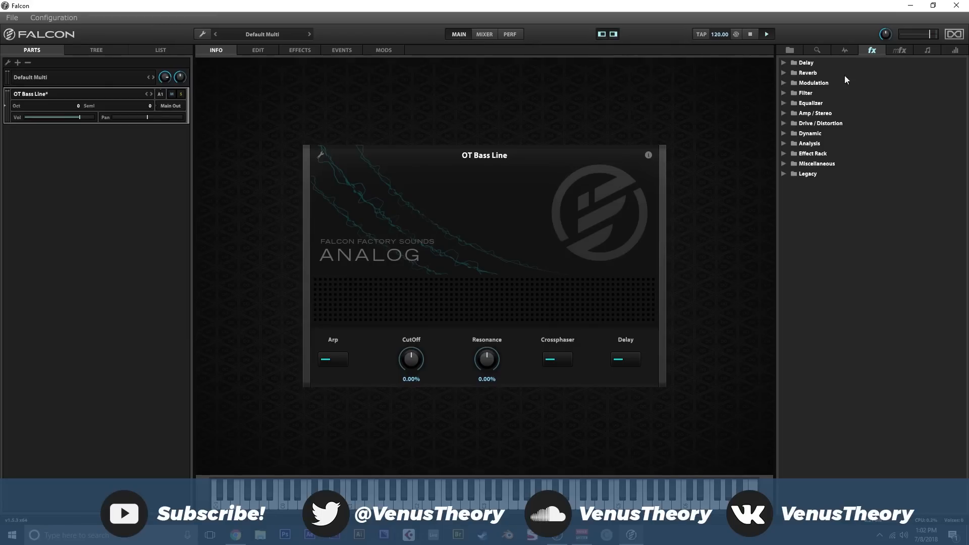
# - Browse the Falcon Factory soundbank with the Arpeggiated folder collapsed, and check the Places and Devices locations
pyautogui.click(790, 48)
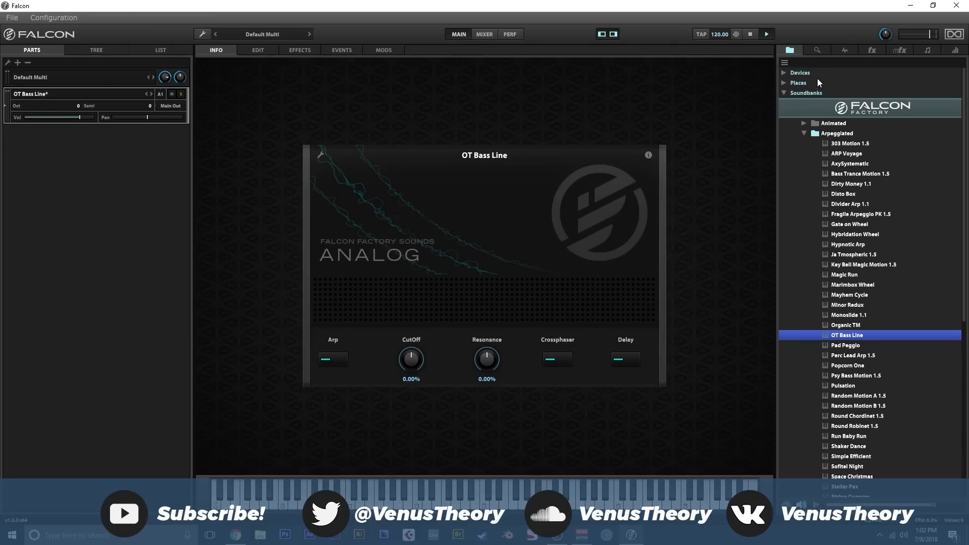
pyautogui.click(806, 133)
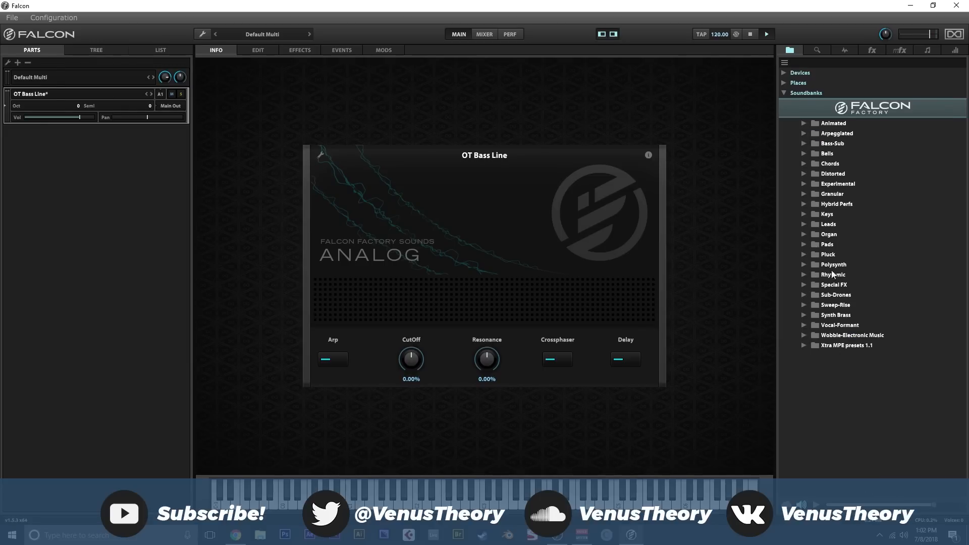
pyautogui.click(785, 82)
pyautogui.click(786, 80)
pyautogui.click(784, 71)
pyautogui.click(784, 72)
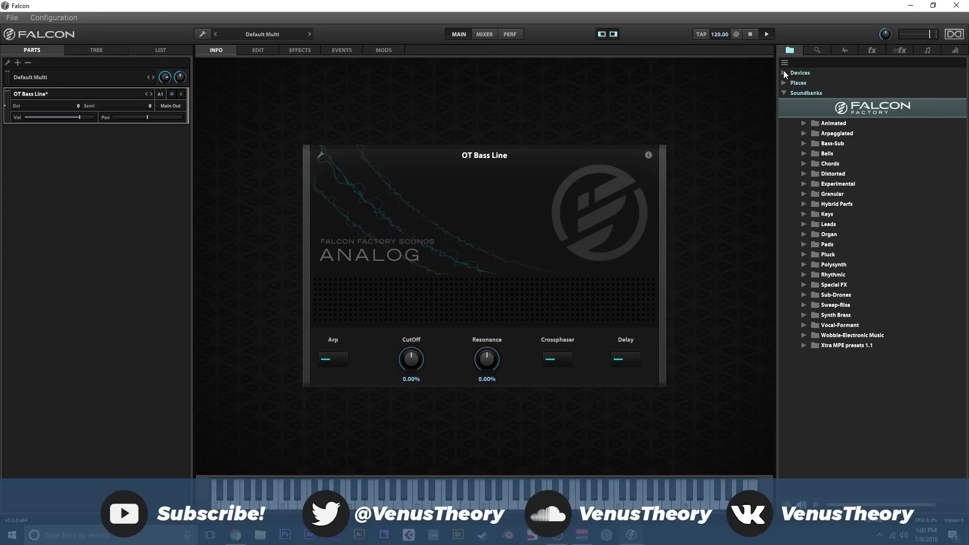
# - Browse the full preset list, search it for "pluck", and clear the search
pyautogui.click(816, 50)
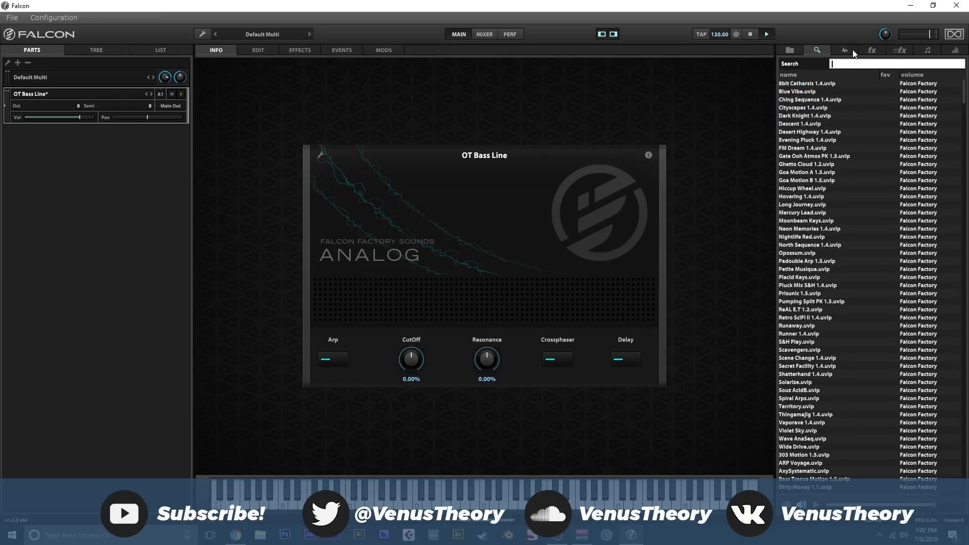
pyautogui.scroll(-10, 860, 115)
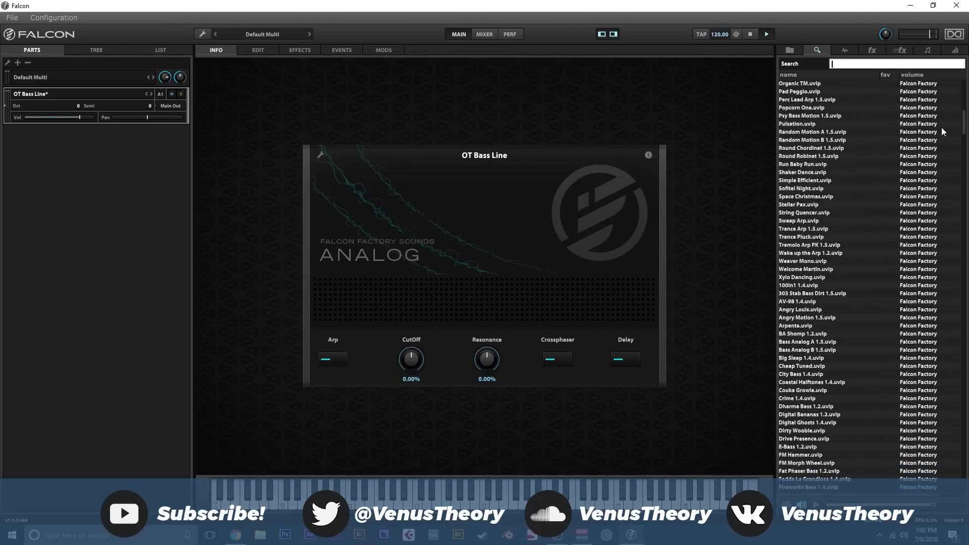
pyautogui.moveTo(965, 128); pyautogui.dragTo(961, 77)
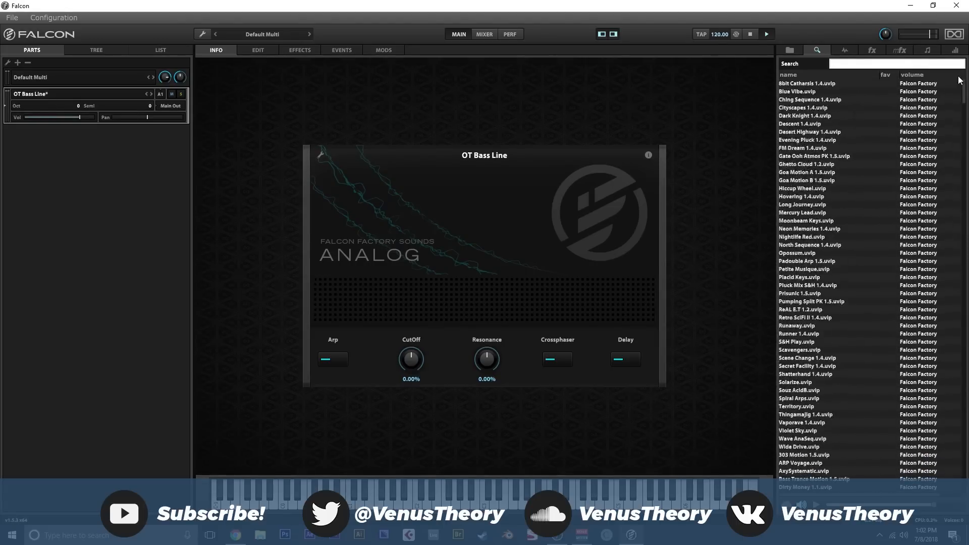
pyautogui.click(859, 64)
pyautogui.write('pluck')
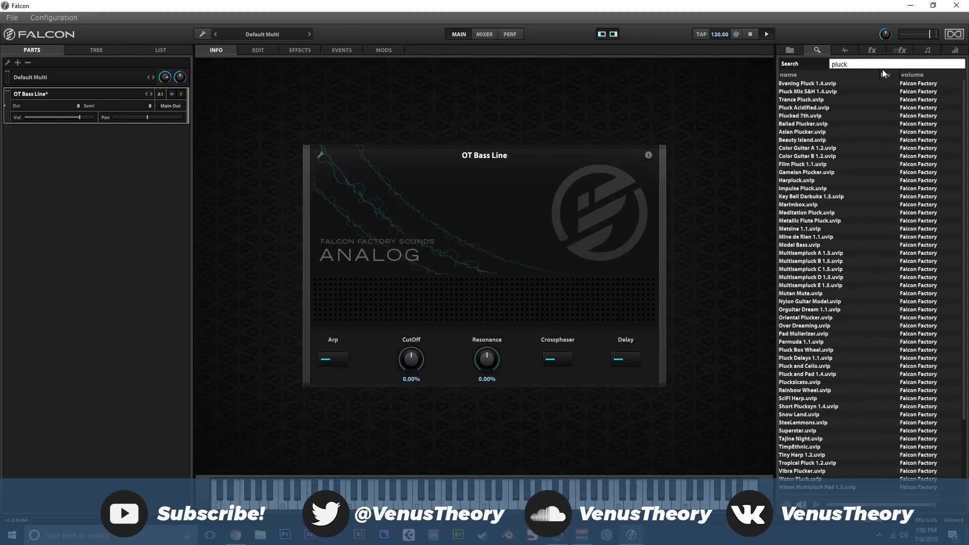
pyautogui.doubleClick(867, 64)
pyautogui.press('BackSpace')
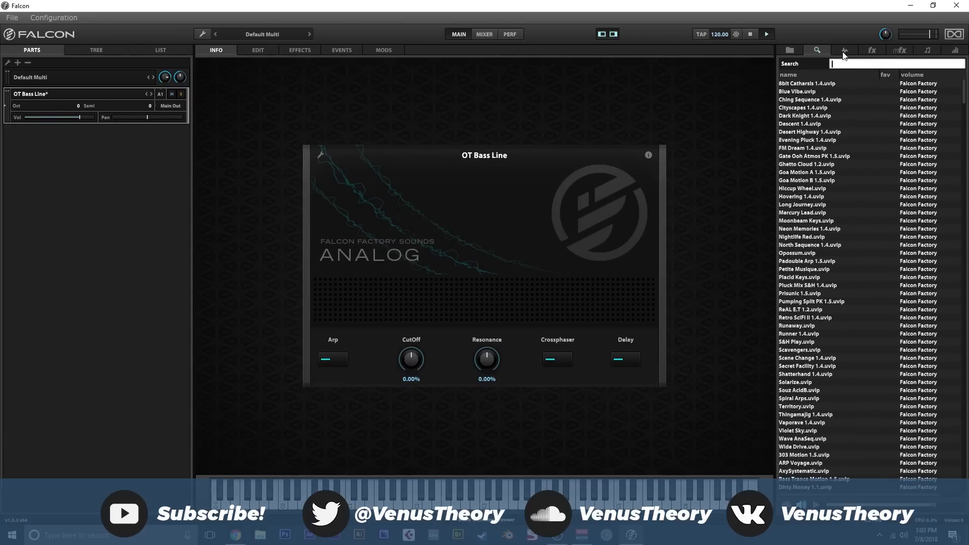
# - View the available oscillators and collapse the Sample and Synthesis categories
pyautogui.click(843, 51)
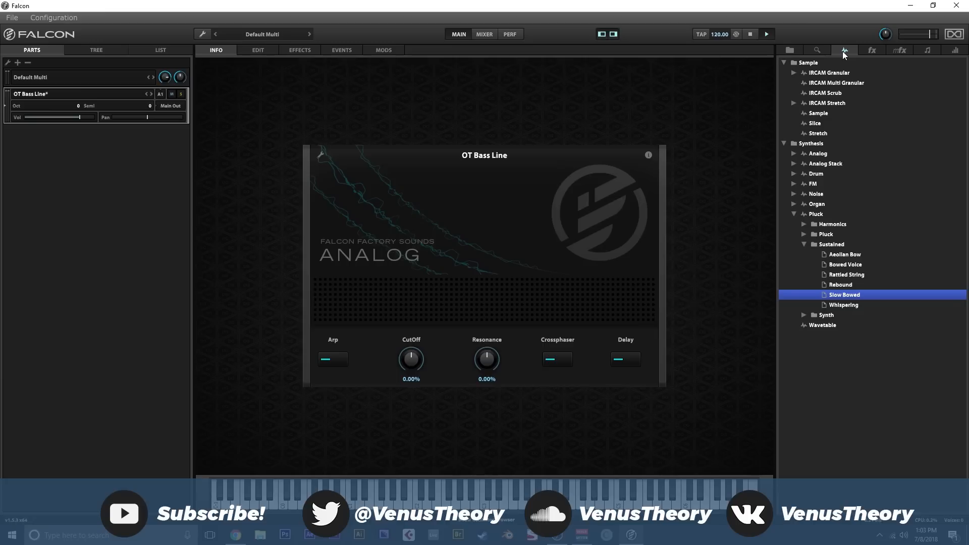
pyautogui.click(784, 63)
pyautogui.click(784, 72)
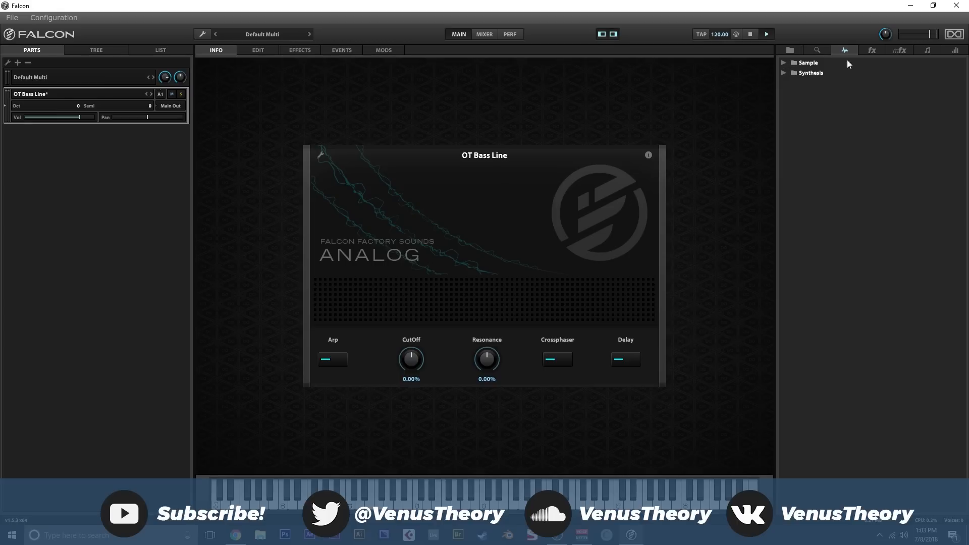
# - Look through the effects library's Delay, Reverb, Amp / Stereo and Drive / Distortion categories
pyautogui.click(863, 51)
pyautogui.click(783, 64)
pyautogui.click(782, 64)
pyautogui.click(782, 74)
pyautogui.click(782, 74)
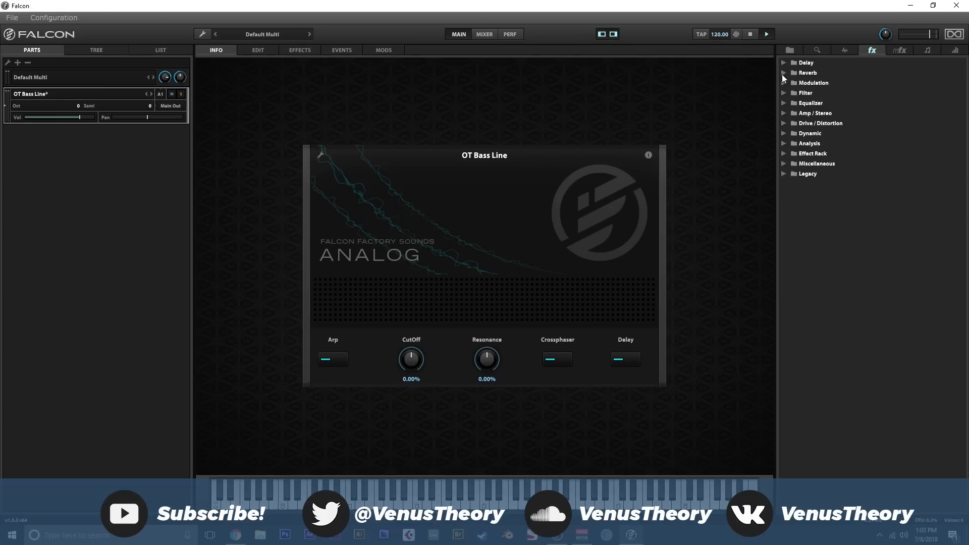
pyautogui.click(783, 113)
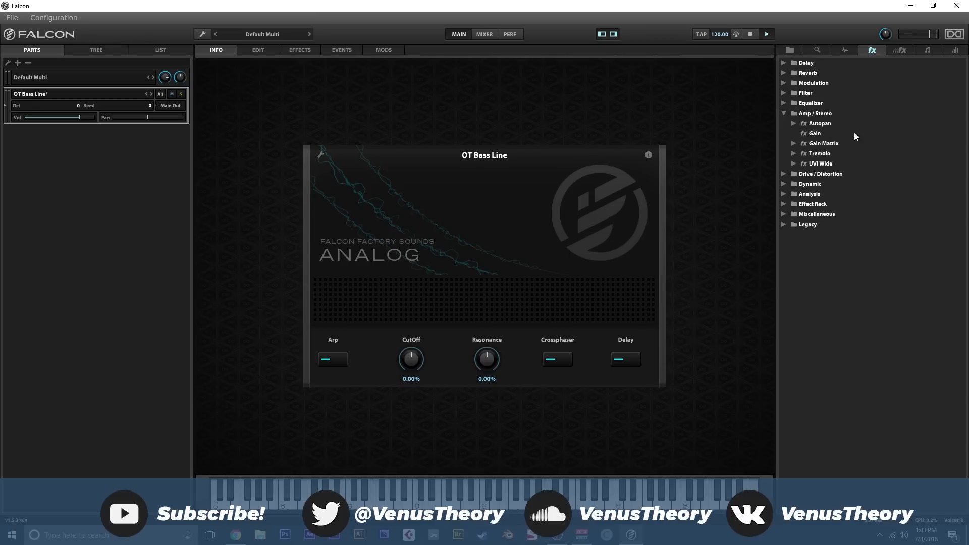
pyautogui.click(780, 112)
pyautogui.click(780, 121)
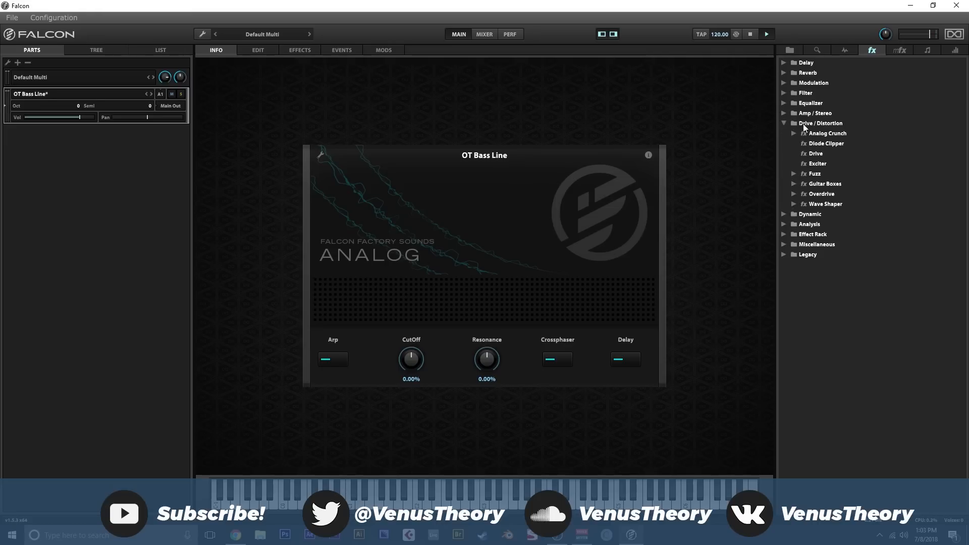
pyautogui.click(803, 125)
pyautogui.click(785, 124)
# - Look through the Dynamic, Analysis, Effect Rack and Miscellaneous effect categories, including the Redux and UVinyl effects
pyautogui.click(784, 133)
pyautogui.click(785, 132)
pyautogui.click(785, 142)
pyautogui.click(784, 143)
pyautogui.click(784, 153)
pyautogui.click(792, 149)
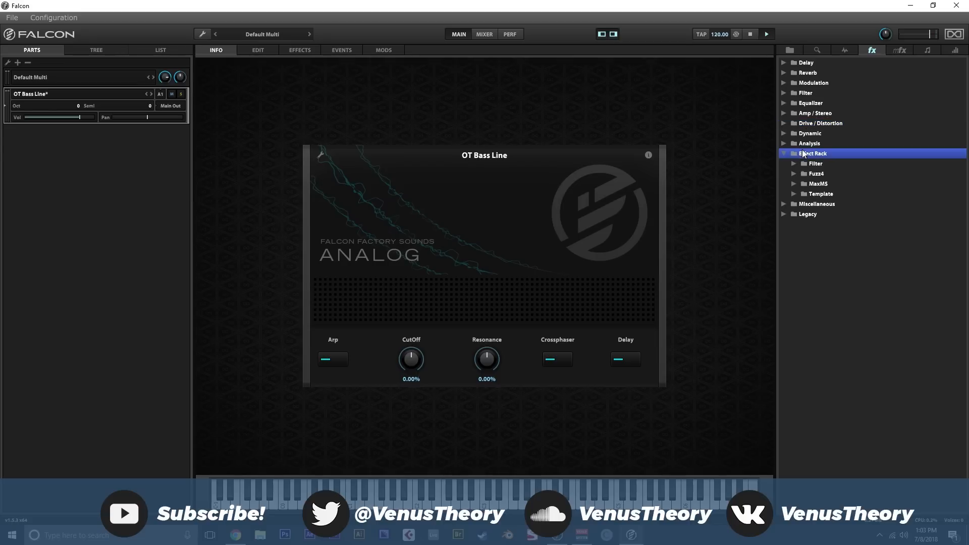
pyautogui.click(805, 175)
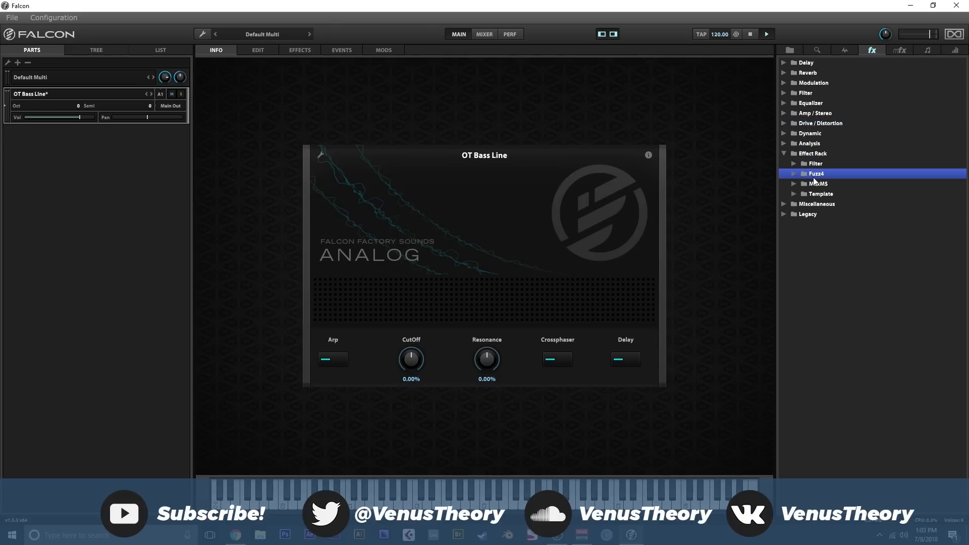
pyautogui.click(784, 154)
pyautogui.click(785, 164)
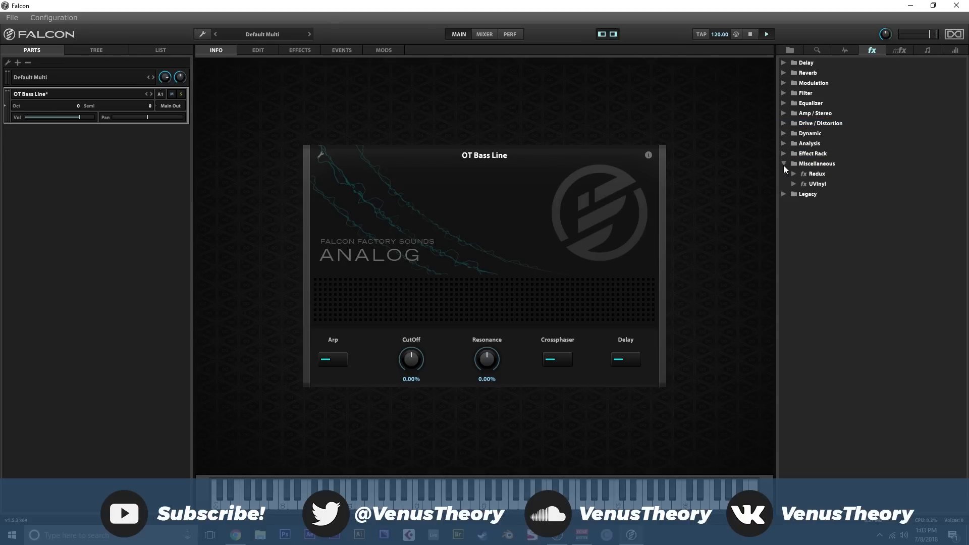
pyautogui.click(823, 175)
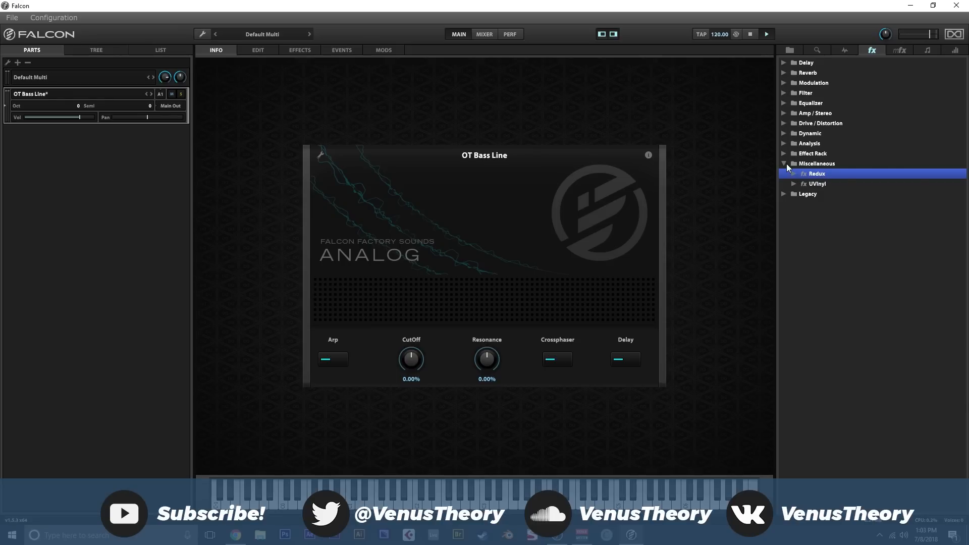
pyautogui.click(817, 184)
pyautogui.click(784, 165)
# - Look through the subcategories of the Legacy effects, ending with its Miscellaneous group, and collapse them all
pyautogui.click(784, 173)
pyautogui.click(792, 186)
pyautogui.click(793, 185)
pyautogui.click(797, 193)
pyautogui.click(797, 195)
pyautogui.click(795, 204)
pyautogui.click(796, 204)
pyautogui.click(795, 204)
pyautogui.click(796, 203)
pyautogui.click(795, 223)
pyautogui.click(794, 224)
pyautogui.click(794, 234)
pyautogui.click(794, 234)
pyautogui.click(792, 255)
pyautogui.click(792, 256)
pyautogui.click(792, 265)
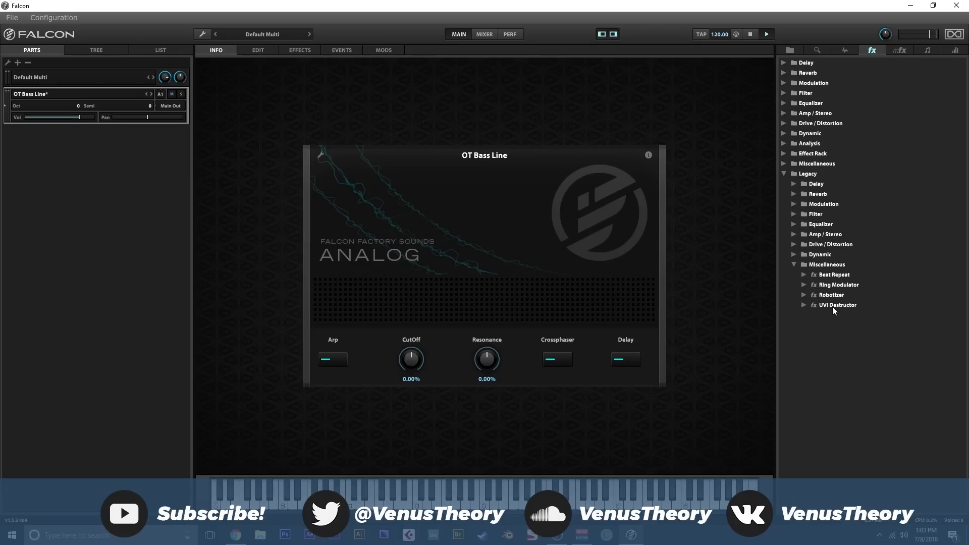
pyautogui.click(798, 264)
pyautogui.click(786, 174)
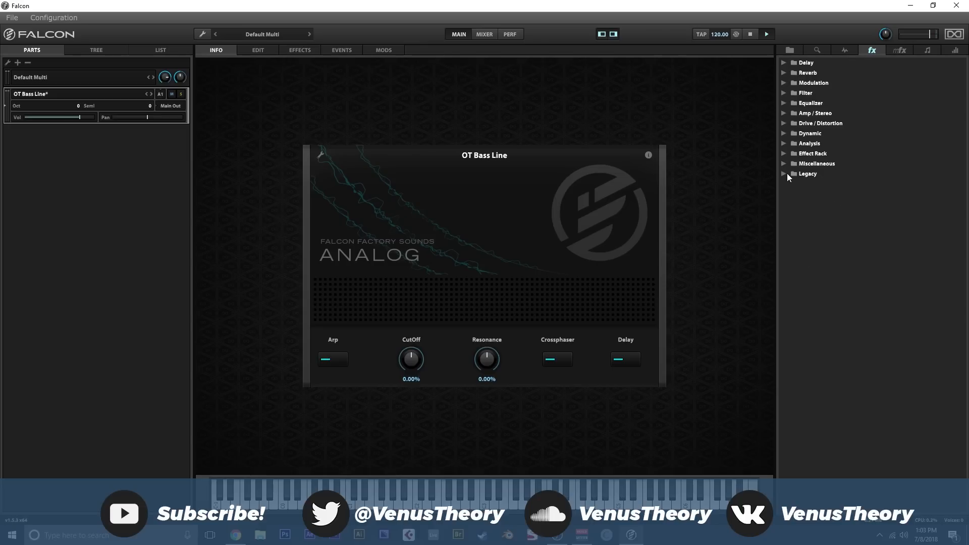
# - Insert the Dream Guitar multi-effect preset from Guitar > Acoustic into the OT Bass Line effects chain after the Cross Phaser
pyautogui.click(897, 49)
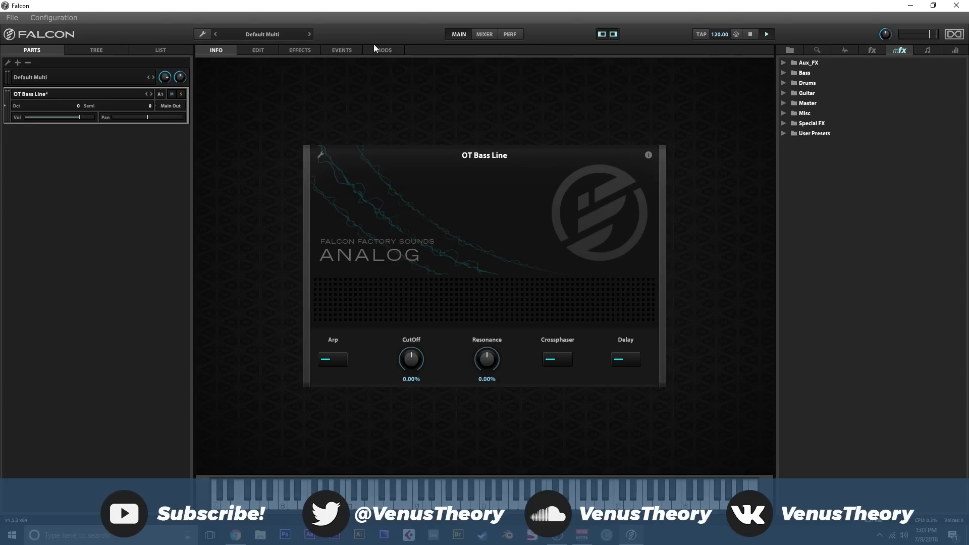
pyautogui.click(298, 50)
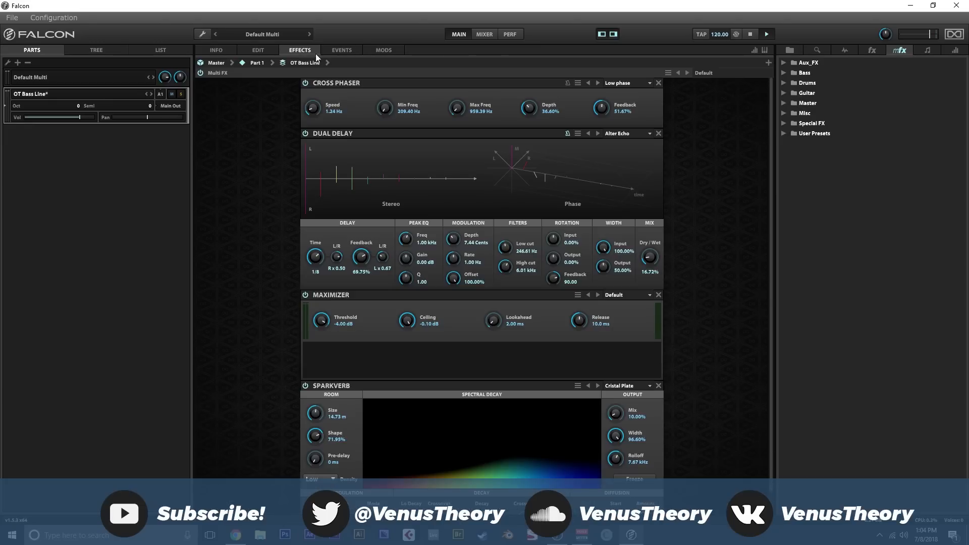
pyautogui.click(784, 93)
pyautogui.click(794, 103)
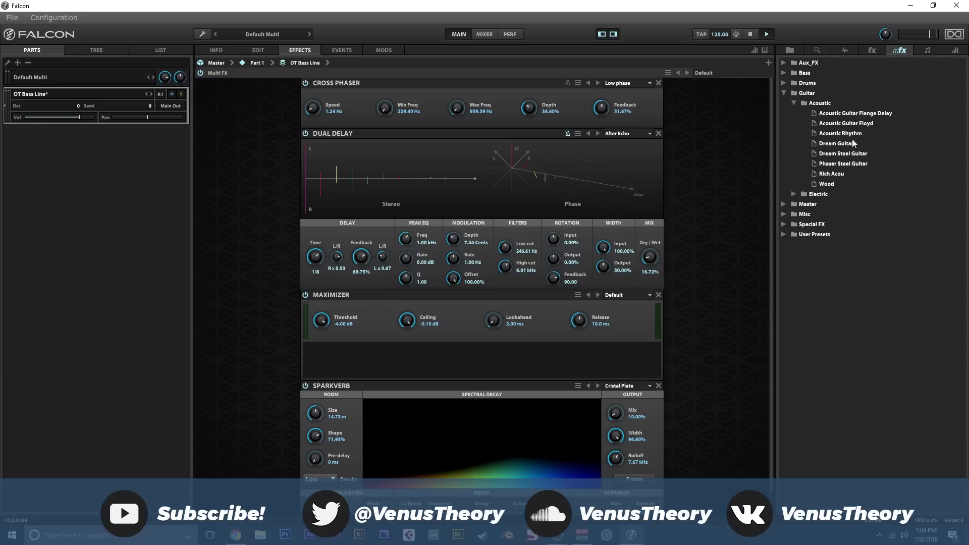
pyautogui.moveTo(848, 147); pyautogui.dragTo(632, 176)
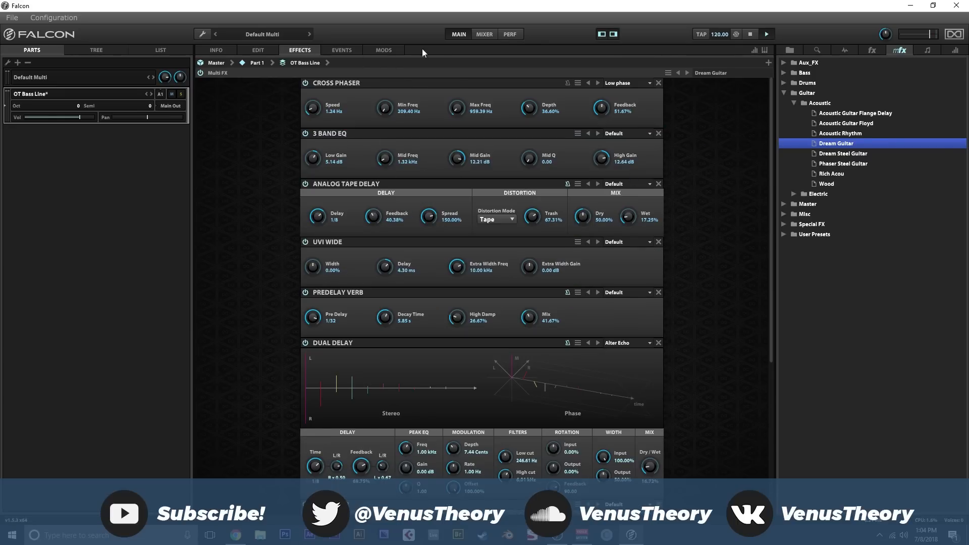
# - View the available event processors, collapsing Script Processor and checking the Micro Tuner entry
pyautogui.click(929, 50)
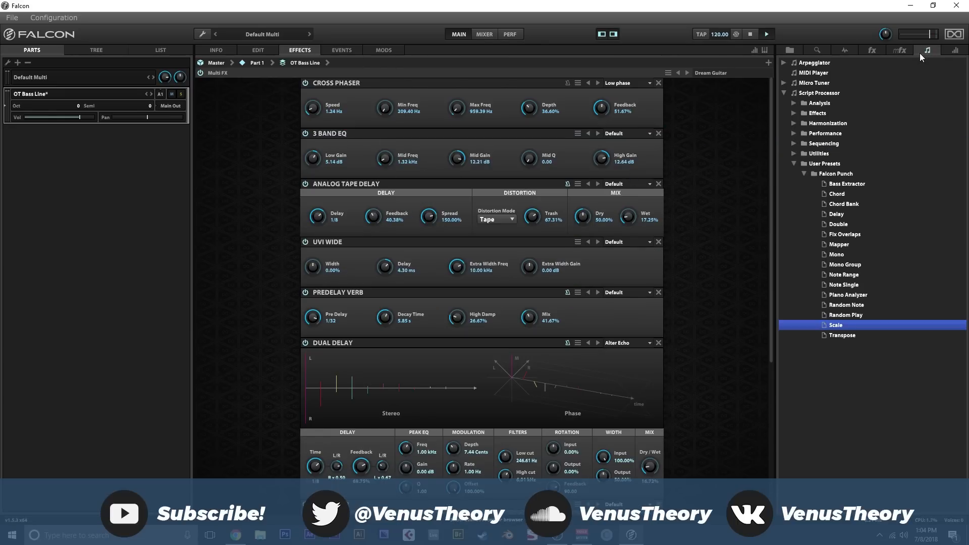
pyautogui.click(784, 93)
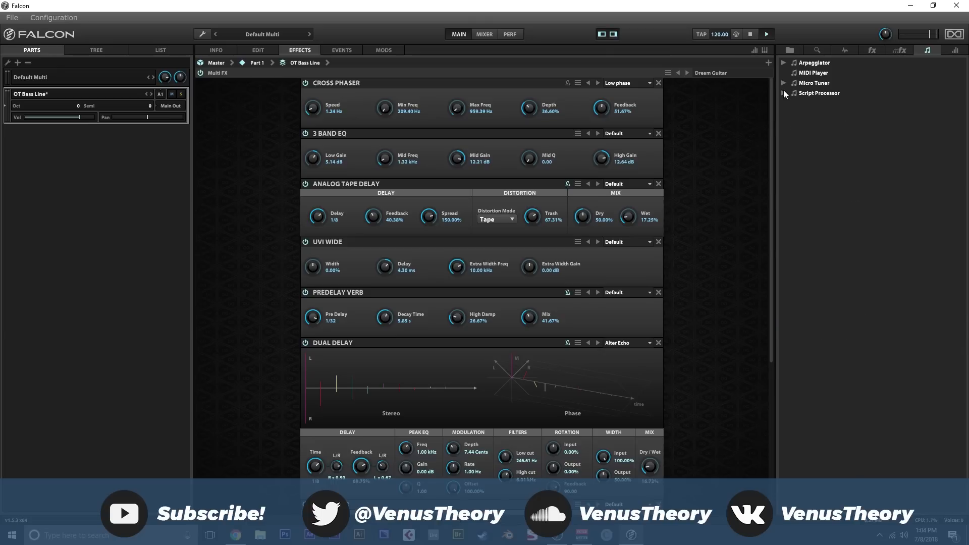
pyautogui.click(785, 83)
pyautogui.click(784, 84)
# - Replace the OT Bass Line with a new empty program
pyautogui.click(203, 34)
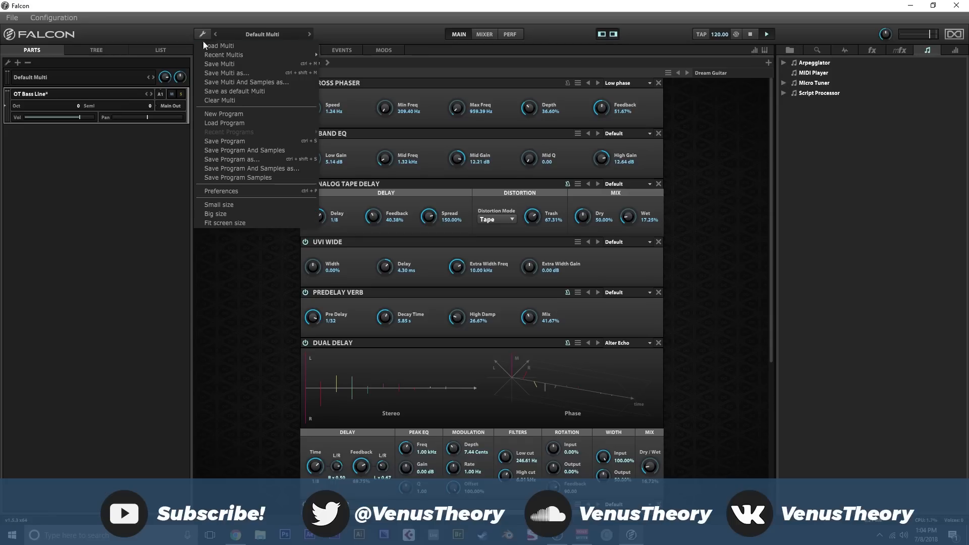
pyautogui.click(248, 116)
pyautogui.click(463, 291)
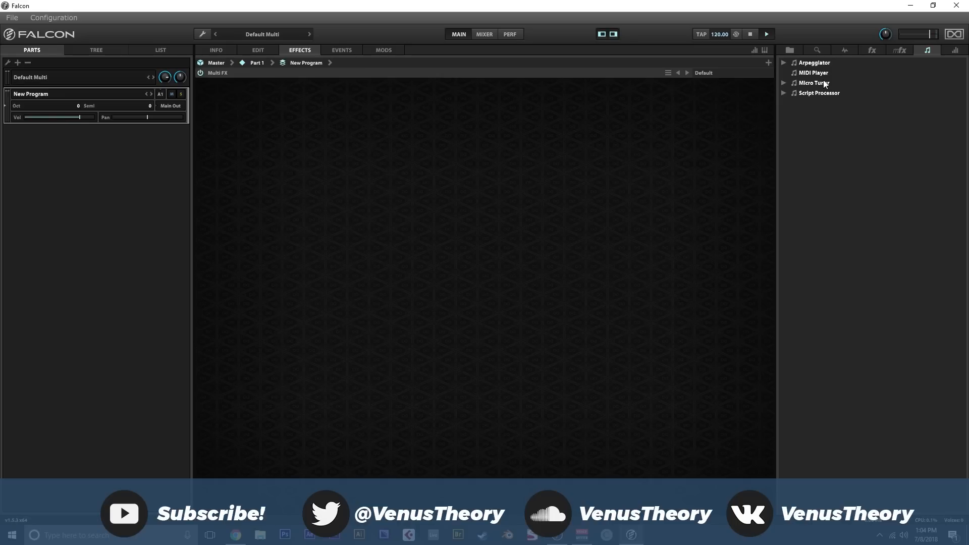
# - Look over the available modulation generators, checking the AHD and LFO entries
pyautogui.click(953, 52)
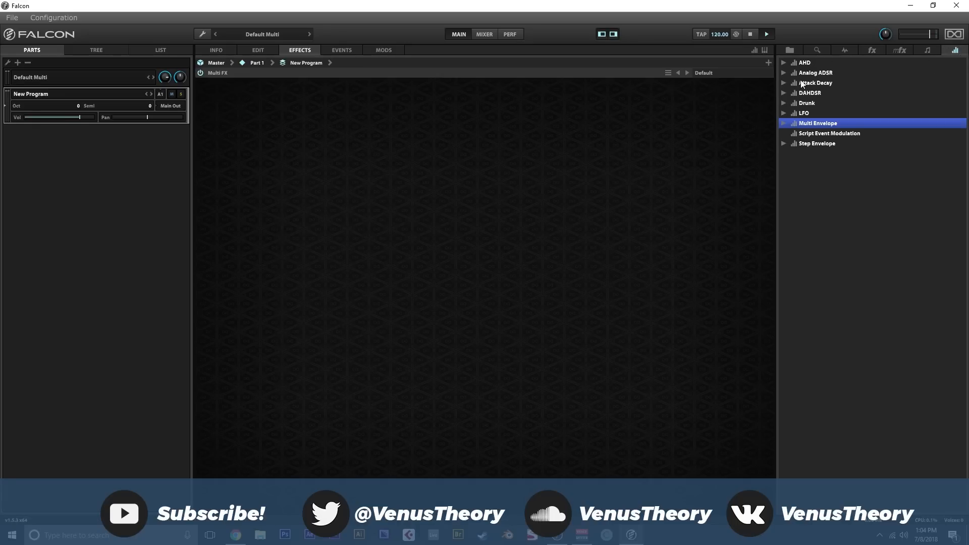
pyautogui.click(810, 65)
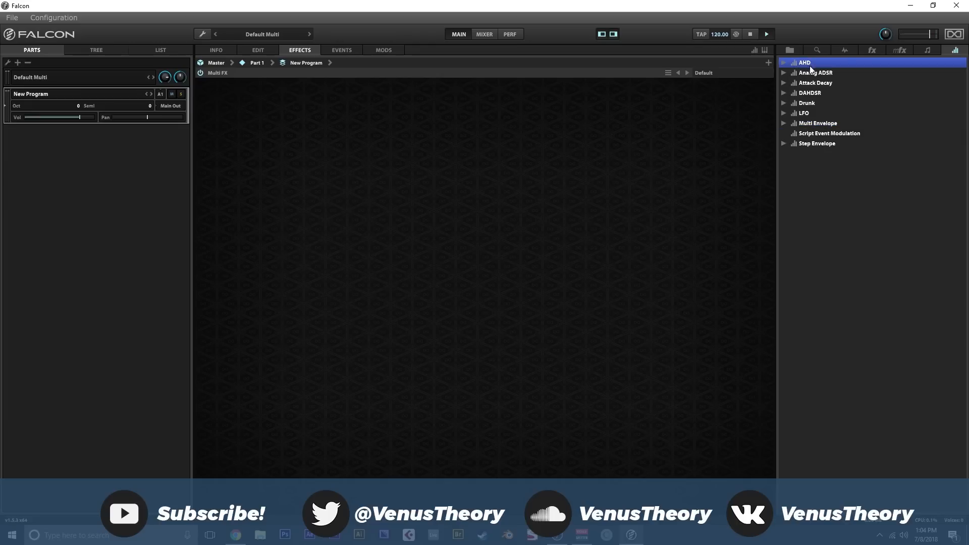
pyautogui.click(824, 113)
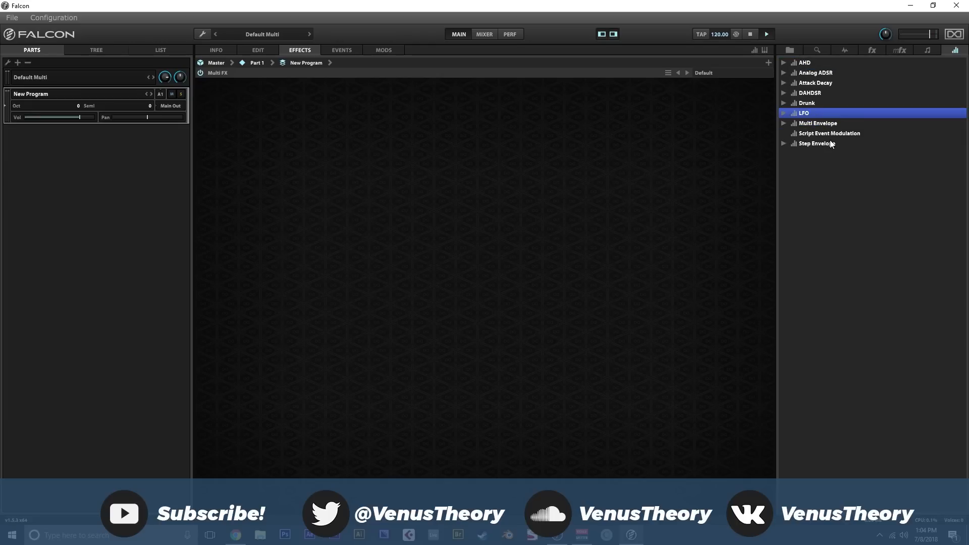
# - Show the program's info page and audition Dark Knight 1.4 and Ghetto Cloud 1.2 from the Factory soundbank's Animated folder
pyautogui.click(229, 53)
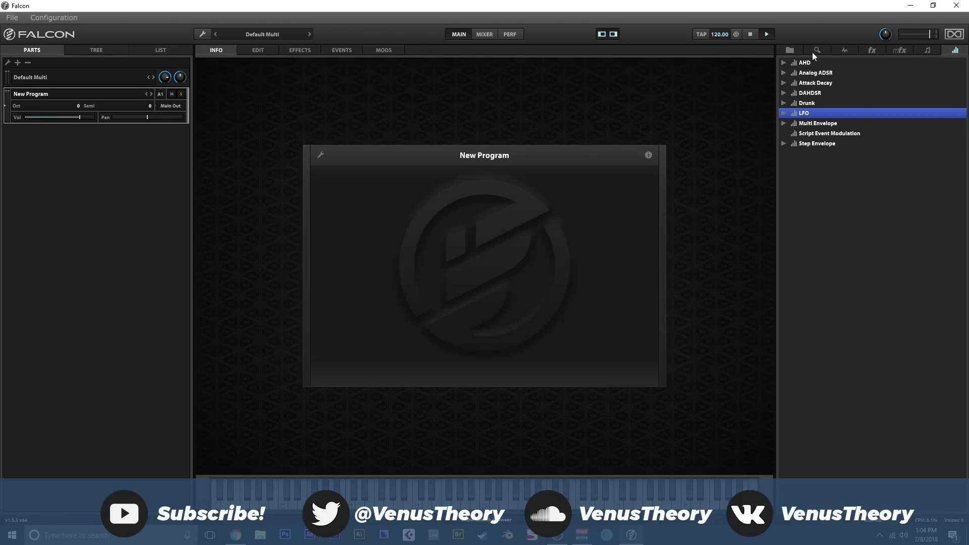
pyautogui.click(791, 49)
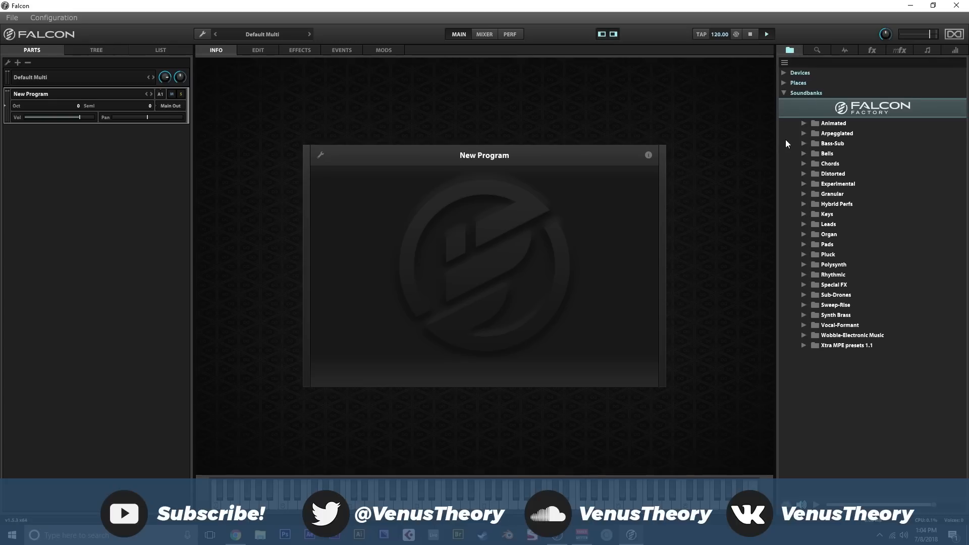
pyautogui.click(803, 124)
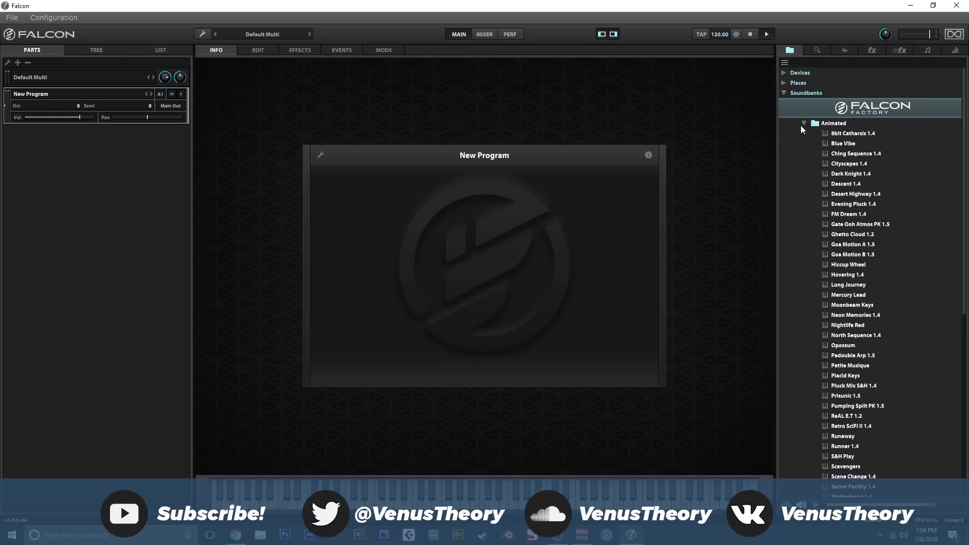
pyautogui.doubleClick(858, 174)
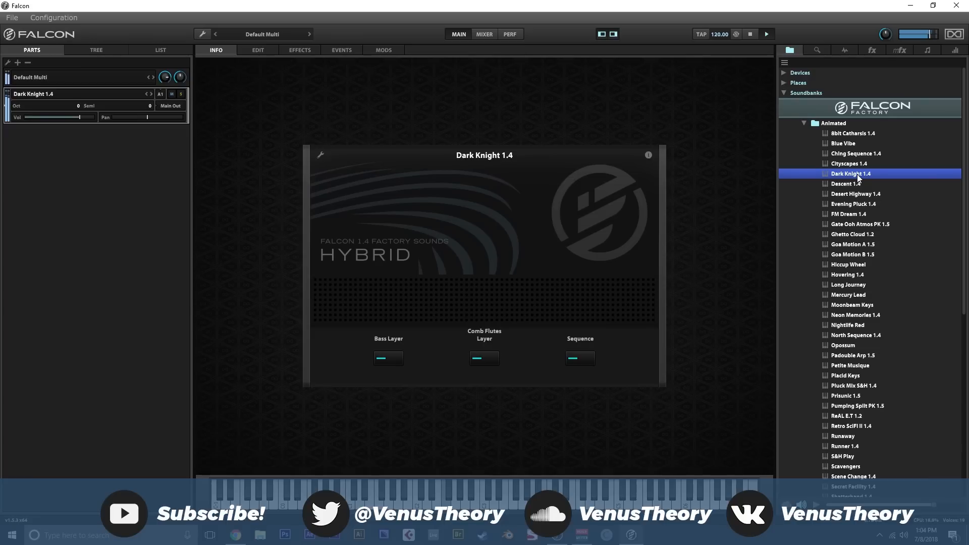
pyautogui.doubleClick(854, 232)
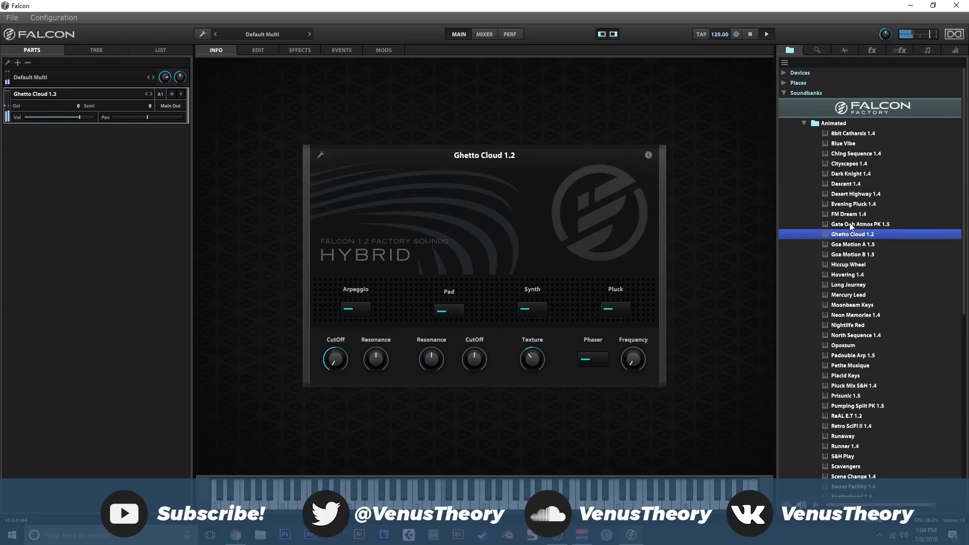
pyautogui.click(804, 123)
# - Audition the Bass Trance Motion 1.5 and Ja Tmospheric 1.5 programs from the Arpeggiated folder, and collapse the folder
pyautogui.click(805, 133)
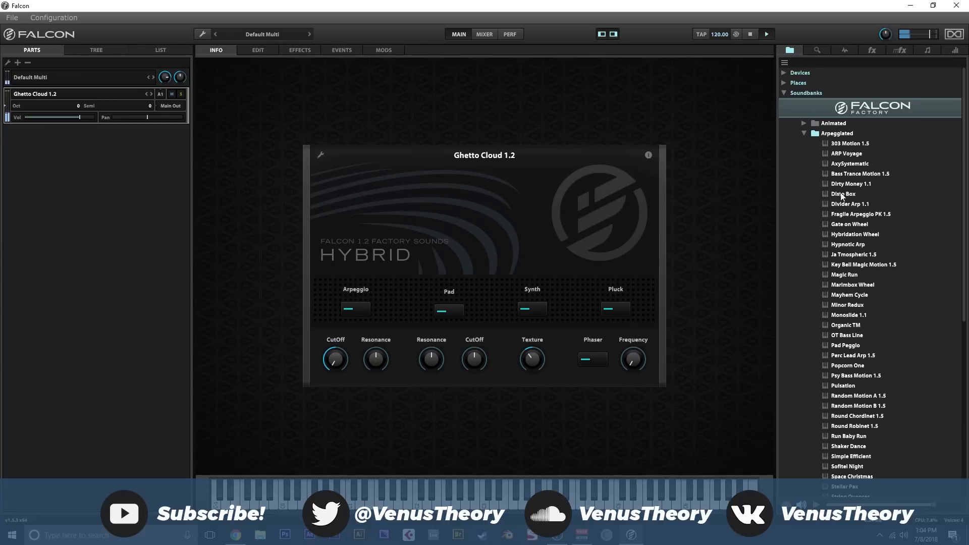
pyautogui.doubleClick(844, 173)
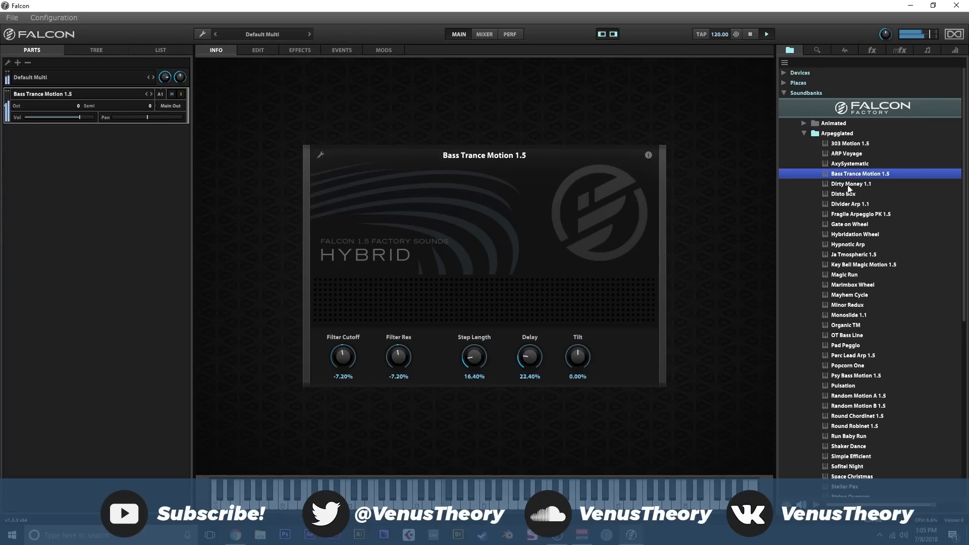
pyautogui.doubleClick(849, 254)
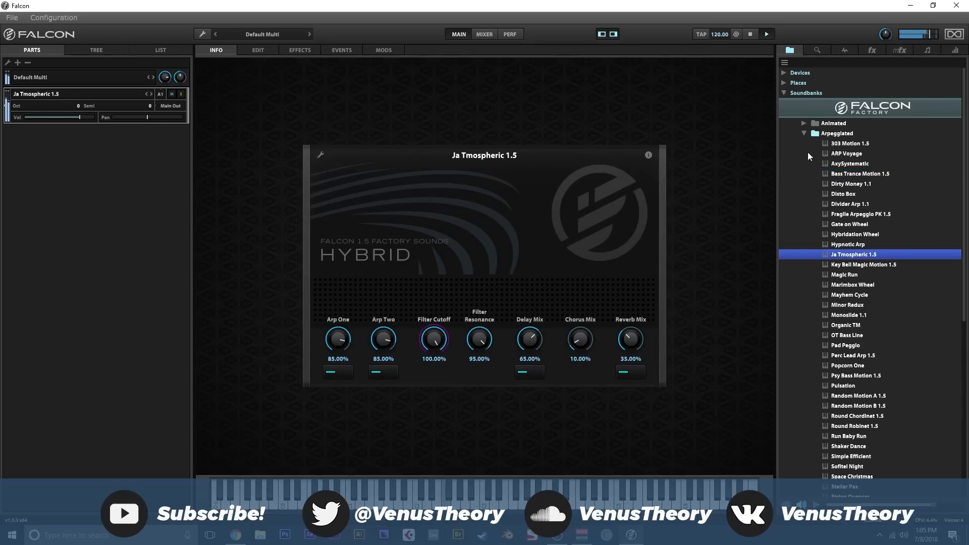
pyautogui.click(804, 134)
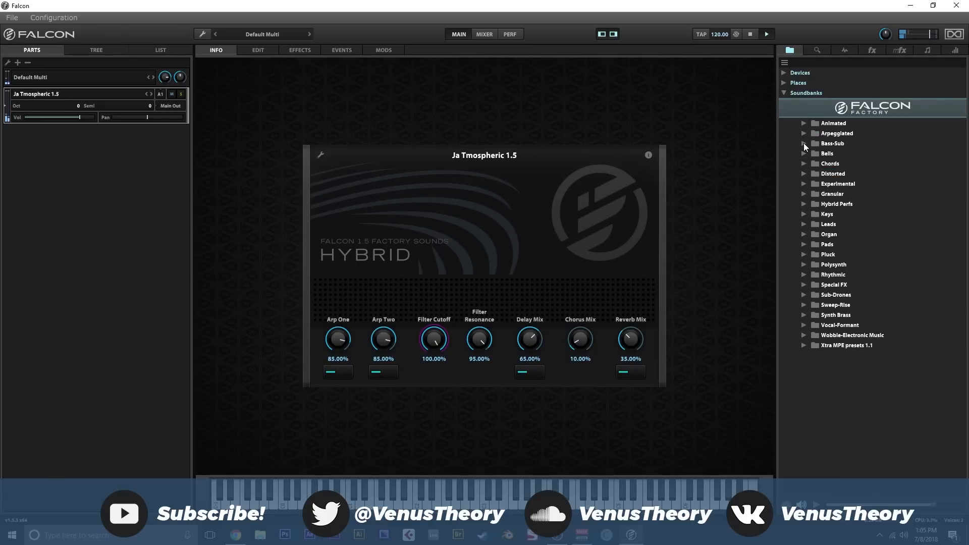
# - Audition Angry Louis, BA Shomp 1.2 and Bass Analog A 1.5 from the Bass-Sub folder, and collapse the folder
pyautogui.click(804, 144)
pyautogui.doubleClick(844, 174)
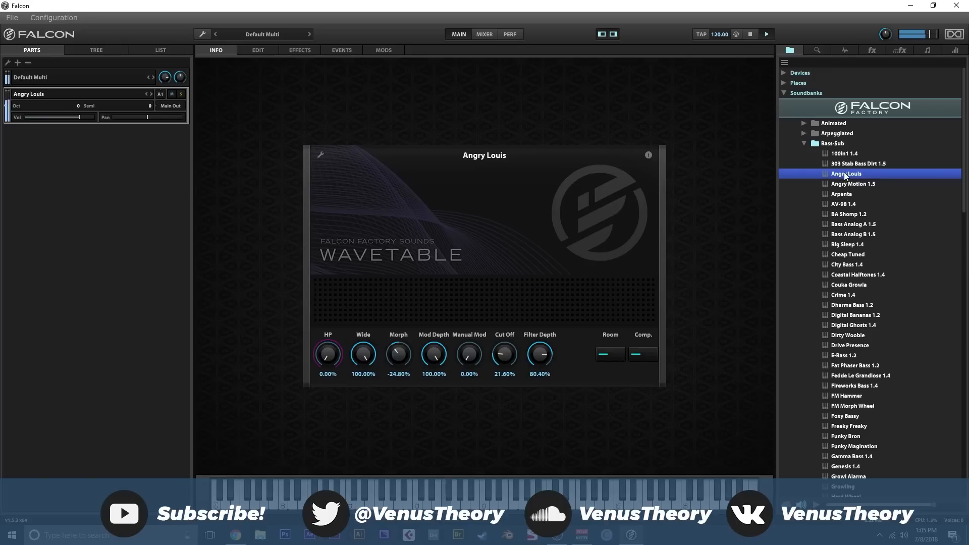
pyautogui.doubleClick(847, 216)
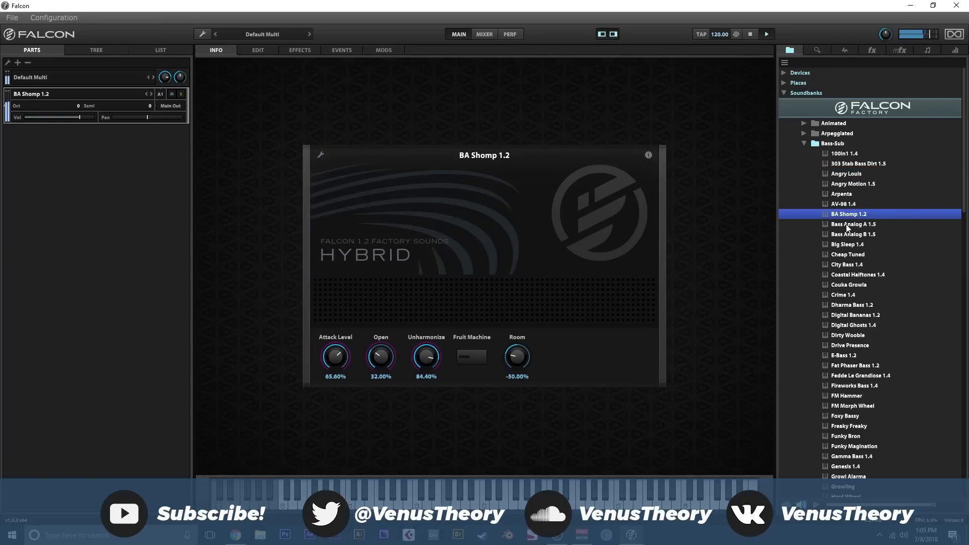
pyautogui.doubleClick(848, 226)
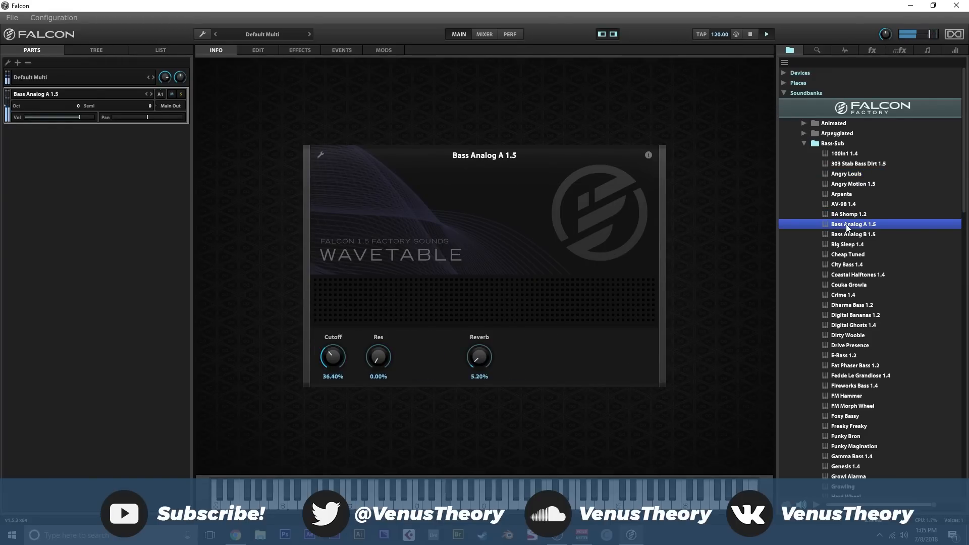
pyautogui.click(804, 143)
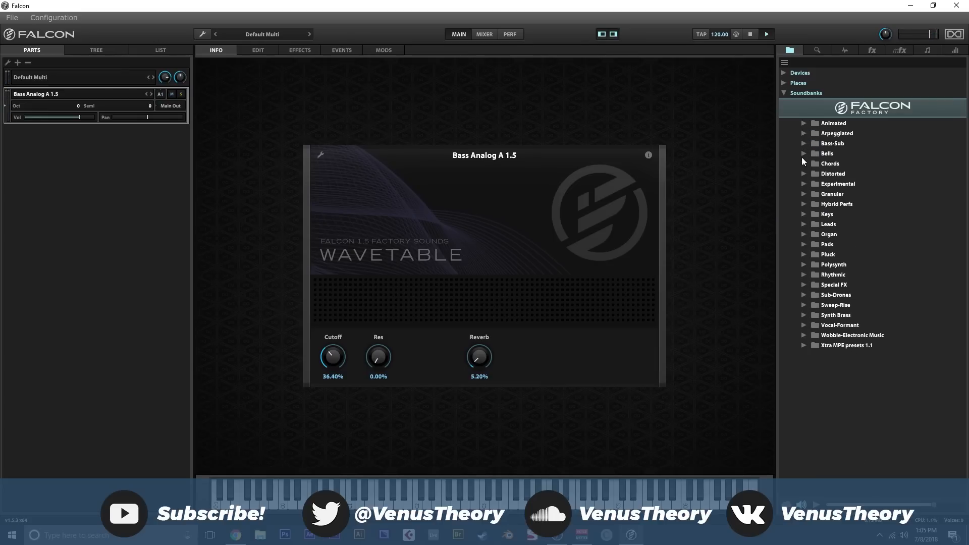
# - Audition Cristal Clear from the Bells folder and Cosmic Grain Pad from the Granular folder, leaving both folders collapsed
pyautogui.click(804, 154)
pyautogui.doubleClick(841, 215)
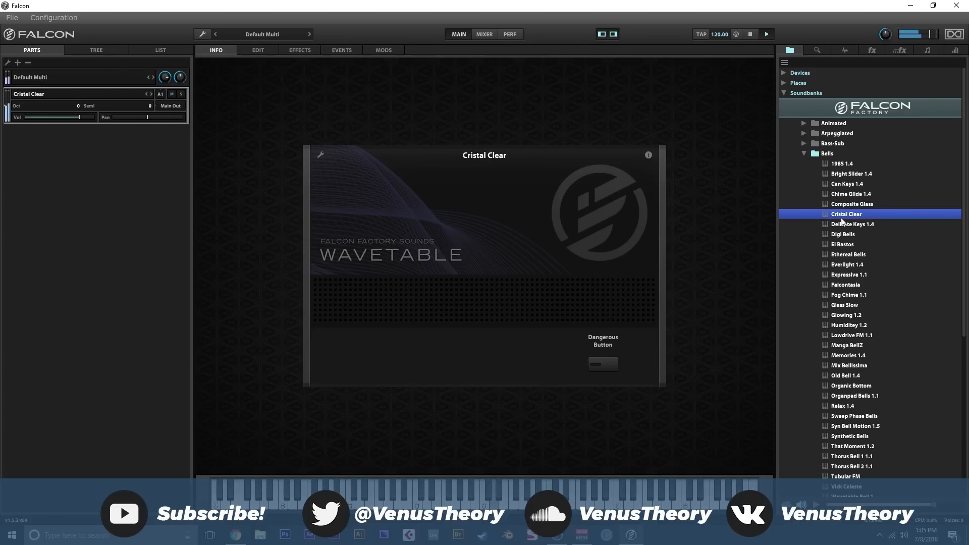
pyautogui.click(807, 154)
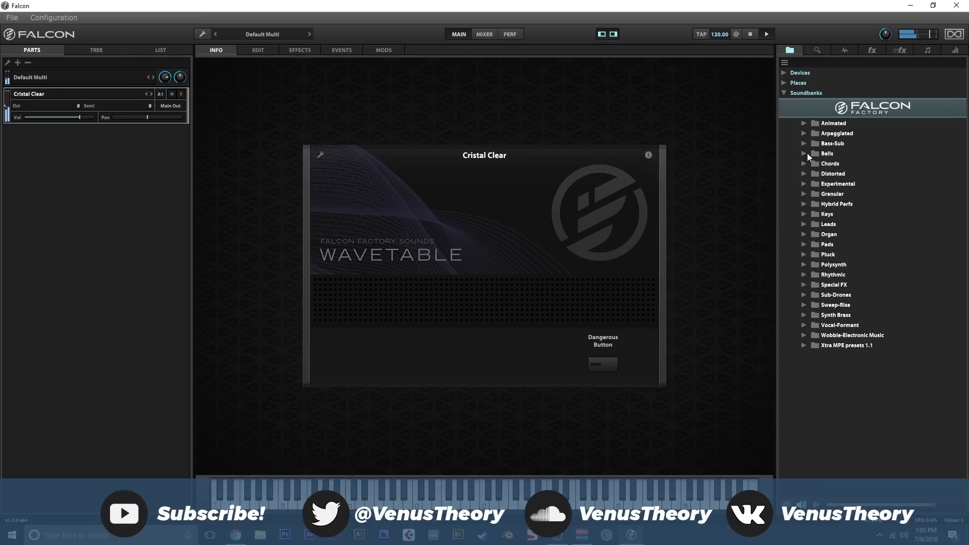
pyautogui.click(805, 194)
pyautogui.doubleClick(842, 214)
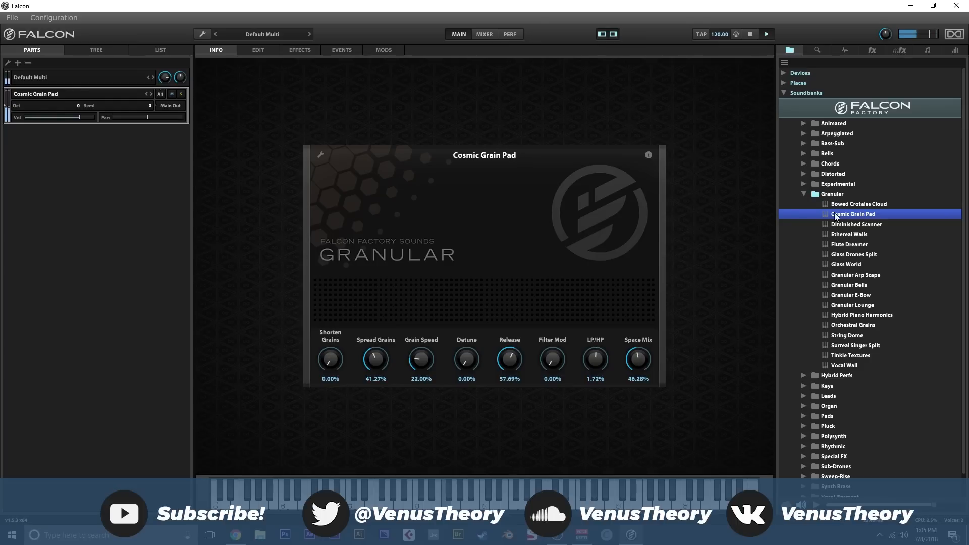
pyautogui.click(804, 194)
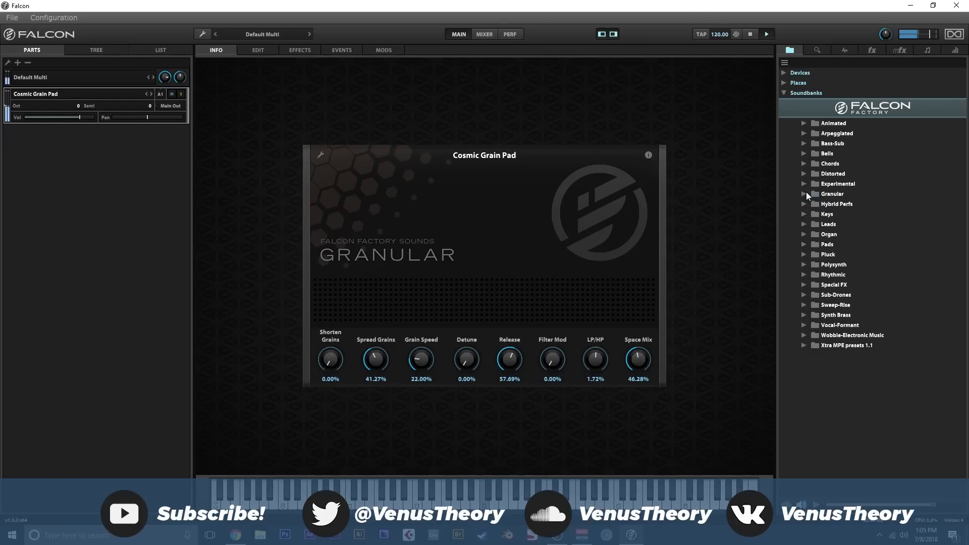
# - Audition Doors 2015, Blues Jazz and Explosion of Blues from the Organ folder, and collapse the folder
pyautogui.click(806, 234)
pyautogui.doubleClick(860, 276)
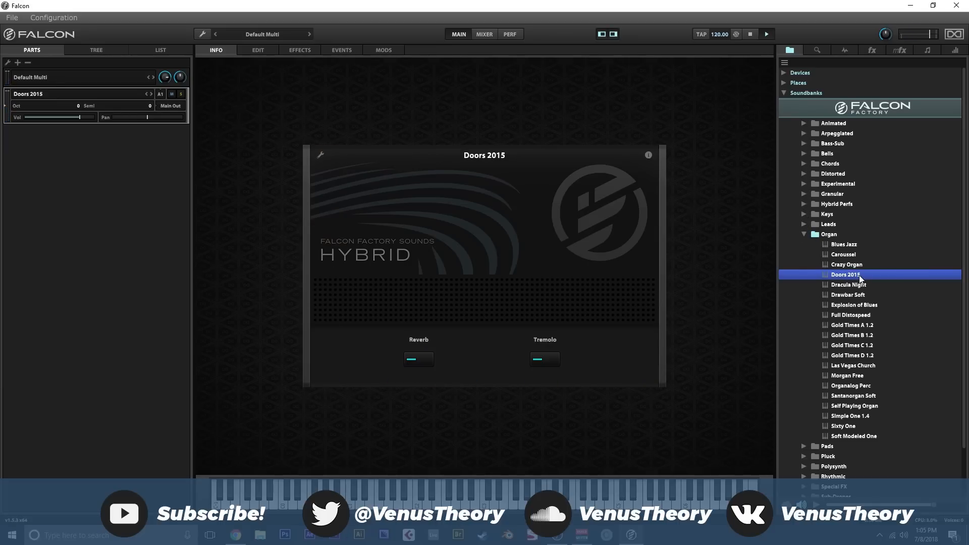
pyautogui.doubleClick(847, 248)
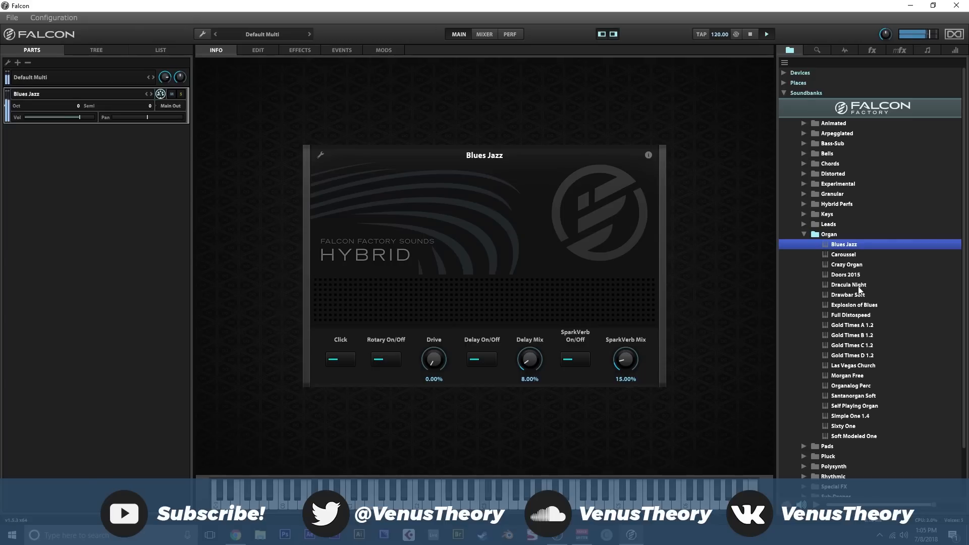
pyautogui.doubleClick(864, 305)
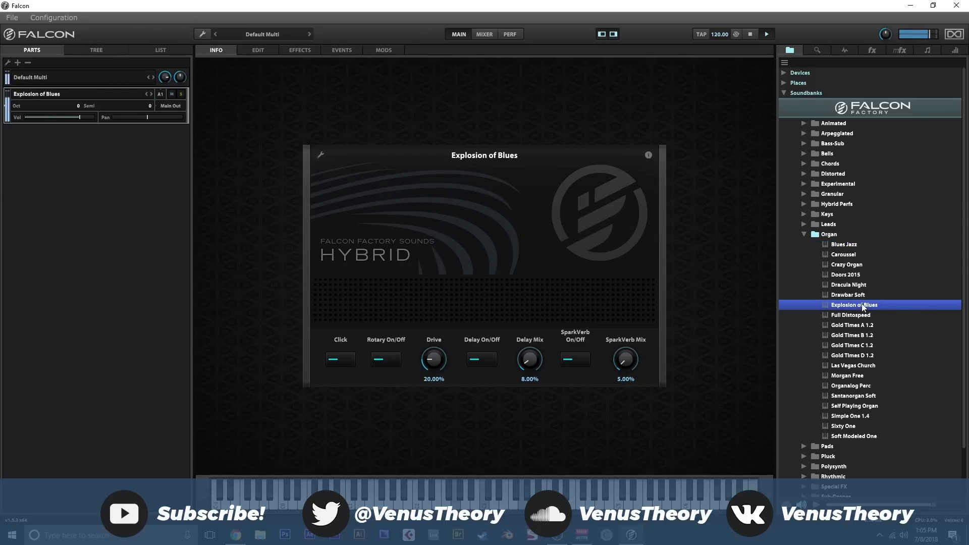
pyautogui.click(804, 235)
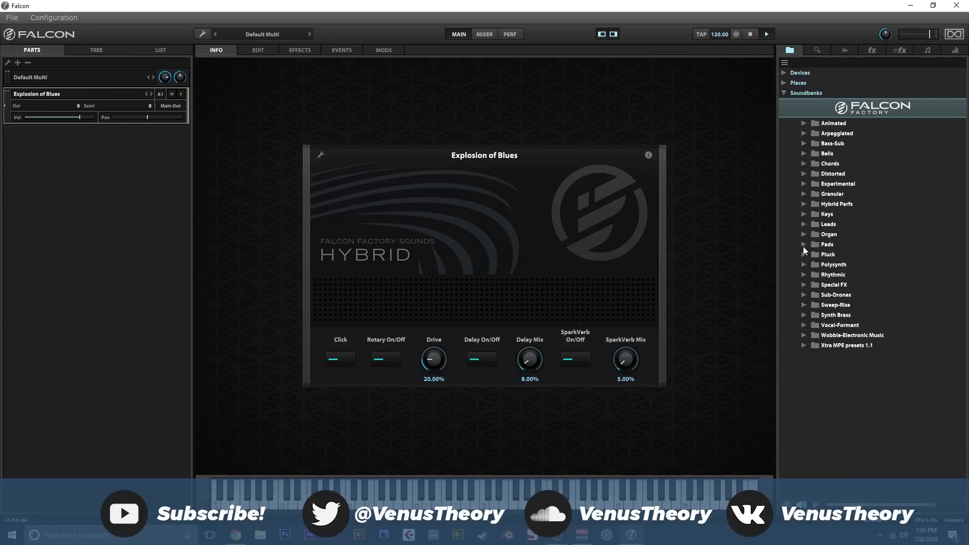
# - Load the Harpluck program from the Pluck folder, and collapse the folder
pyautogui.click(804, 255)
pyautogui.doubleClick(858, 325)
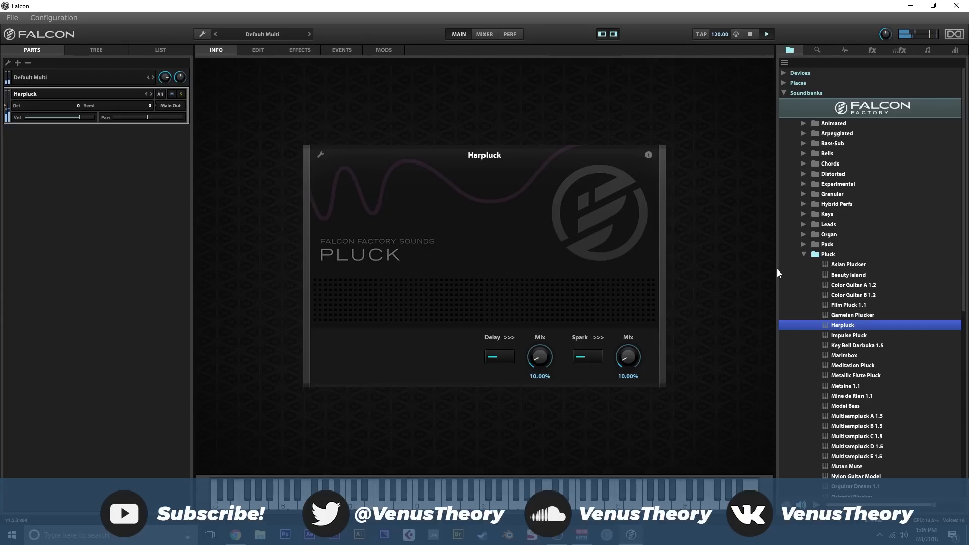
pyautogui.click(805, 254)
# - Audition Bryan Fairies 1.2, Green Earth 1.4, Morning Pad and Phasor Pad Gold A 1.2 from the Pads folder, and collapse the folder
pyautogui.click(804, 244)
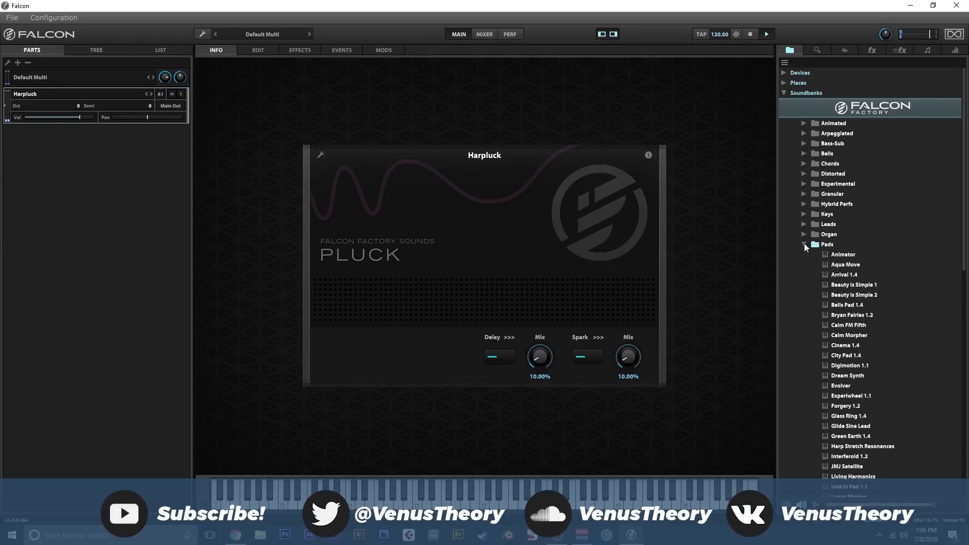
pyautogui.doubleClick(864, 314)
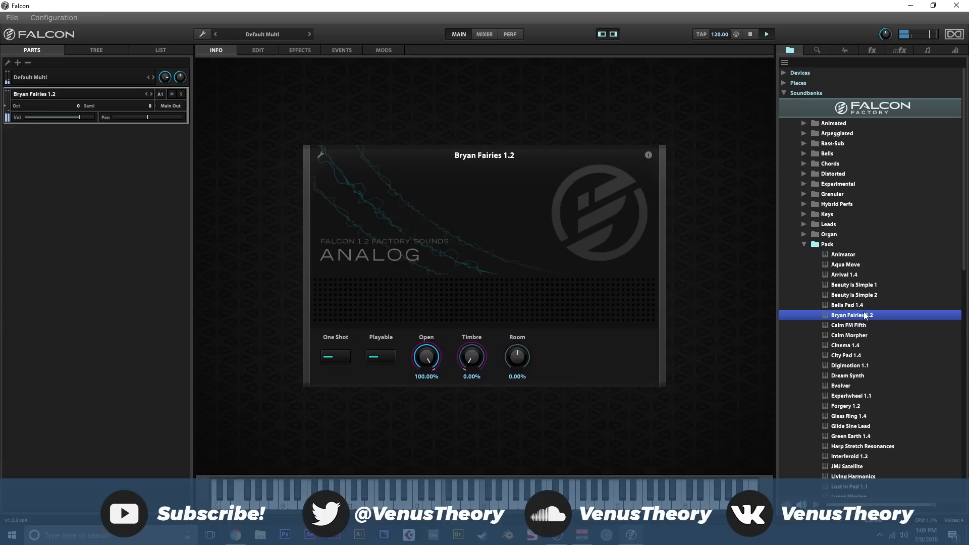
pyautogui.scroll(-3, 850, 390)
pyautogui.click(852, 359)
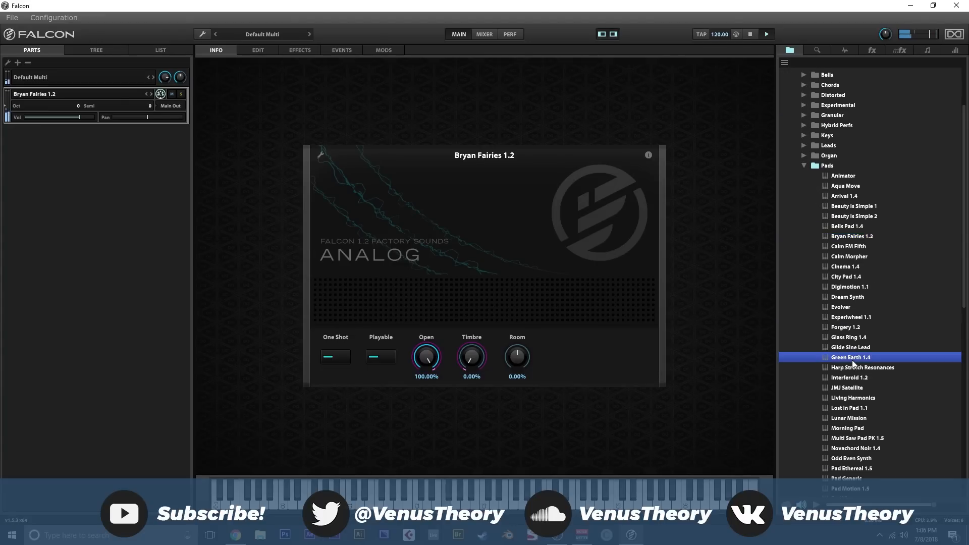
pyautogui.scroll(-1, 858, 378)
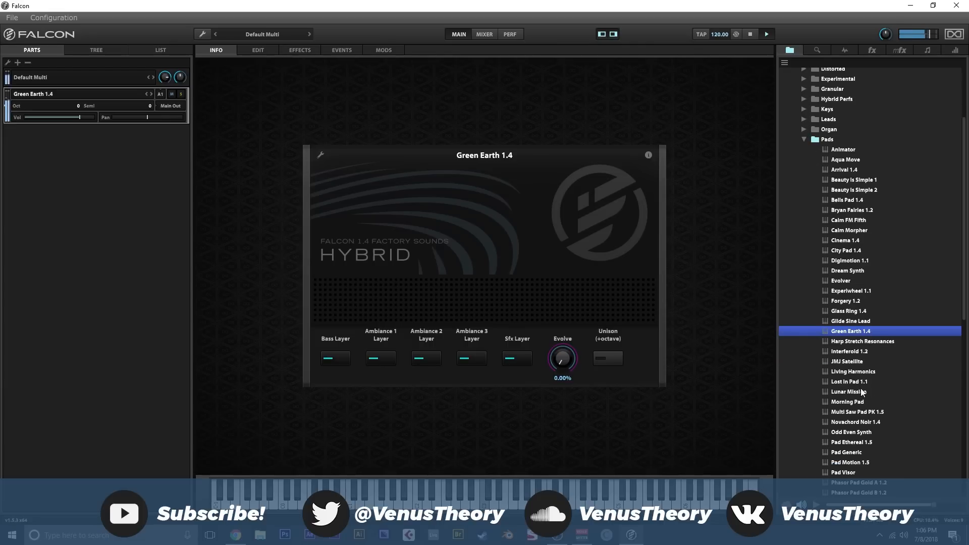
pyautogui.click(863, 404)
pyautogui.scroll(-3, 864, 409)
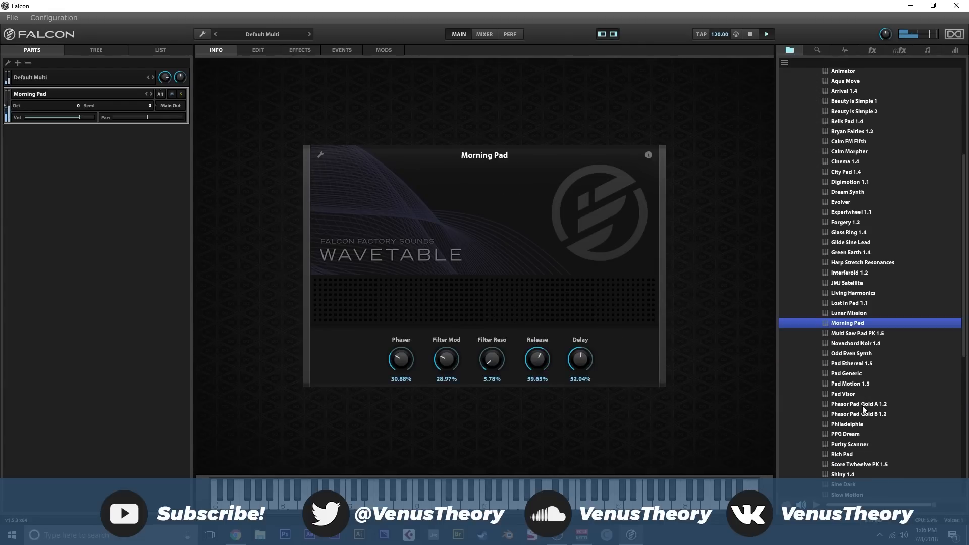
pyautogui.click(864, 405)
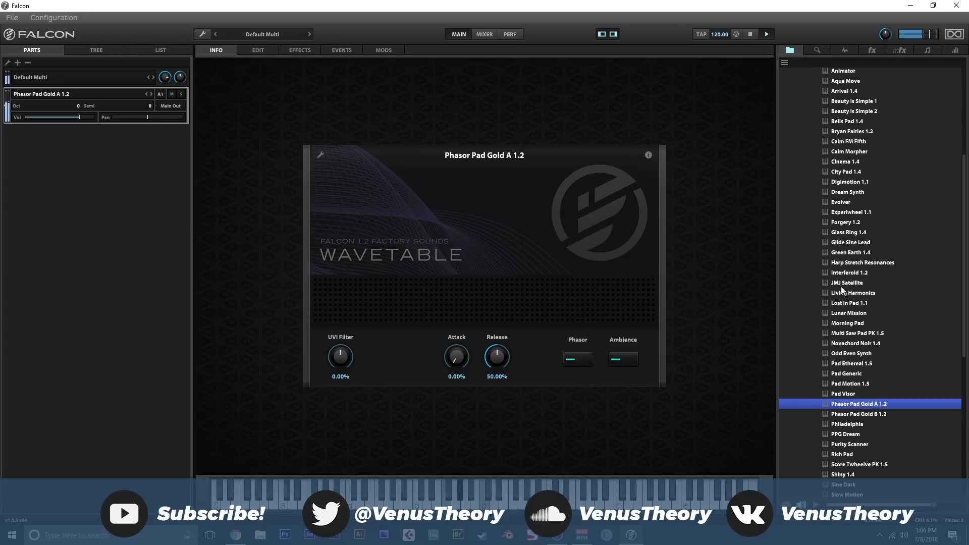
pyautogui.scroll(6, 833, 277)
pyautogui.click(804, 219)
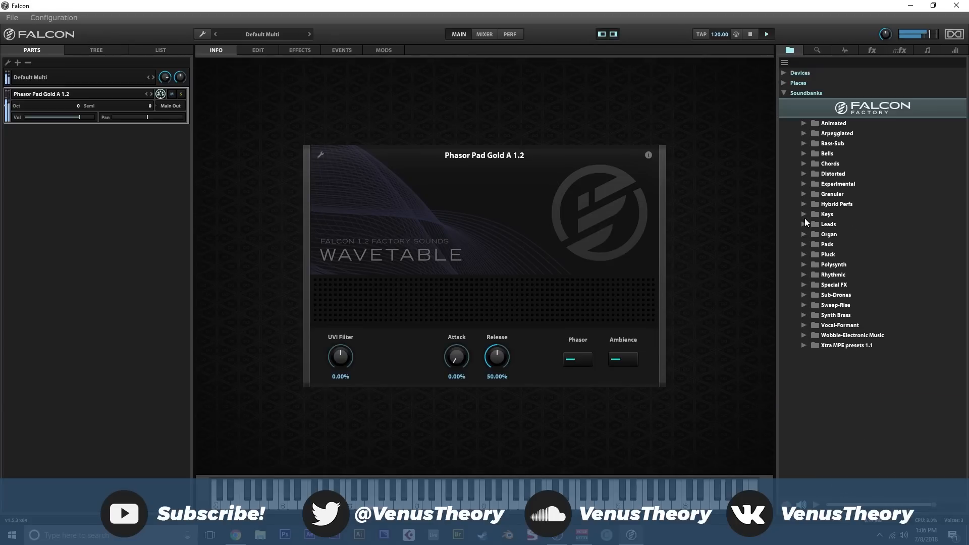
# - Load Dbstp Long Pattern E 1.5 from the Wobble-Electronic Music folder and show the program's edit page
pyautogui.click(802, 336)
pyautogui.click(842, 385)
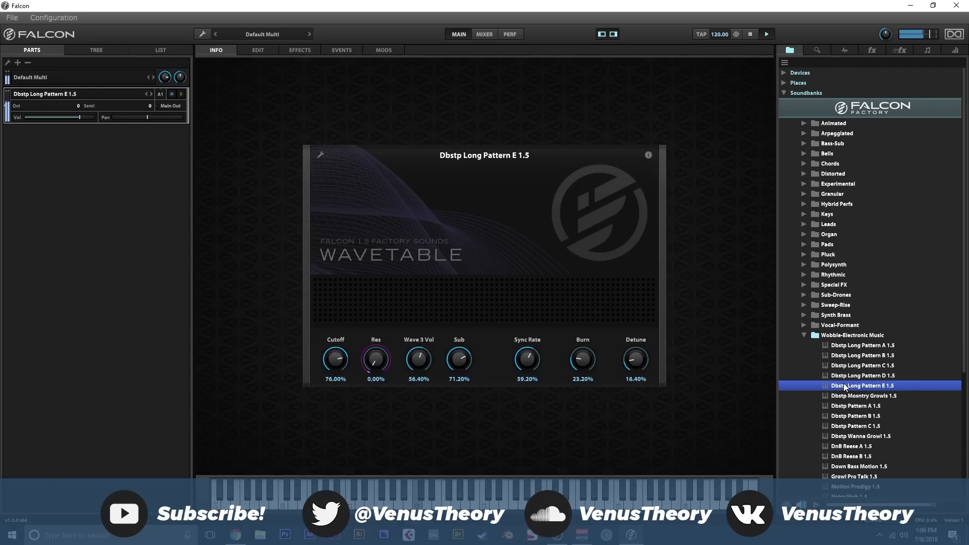
pyautogui.click(807, 338)
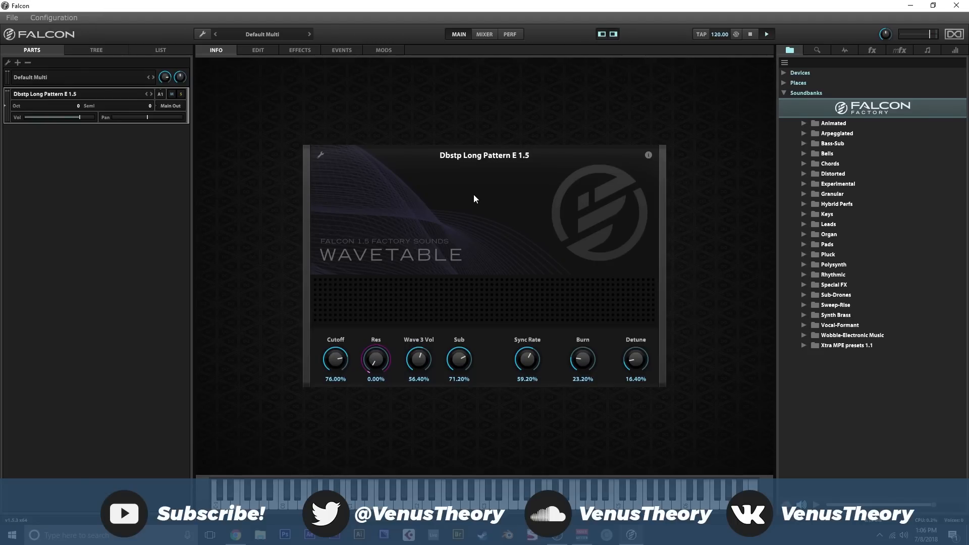
pyautogui.click(265, 50)
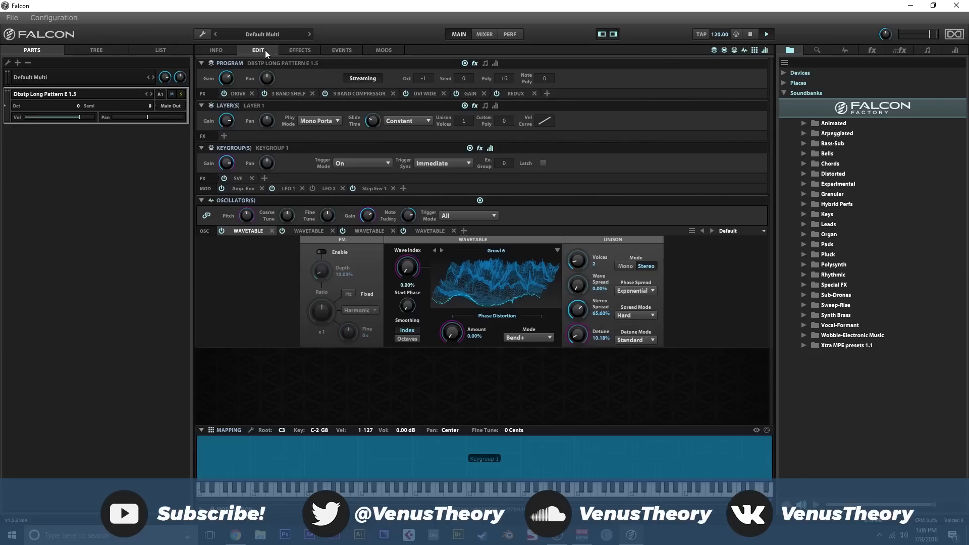
# - Create a new empty program, view its info page, and return to its edit page
pyautogui.click(217, 36)
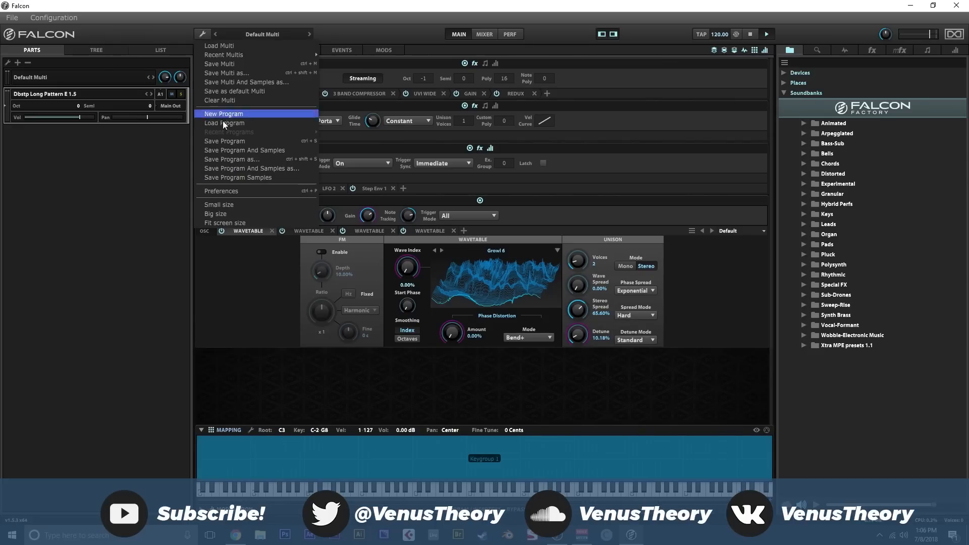
pyautogui.click(240, 119)
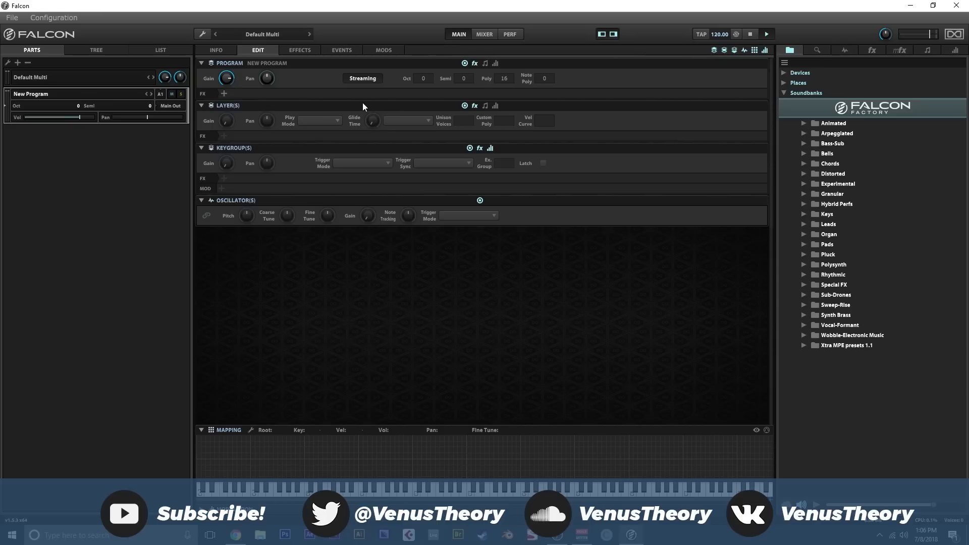
pyautogui.click(220, 54)
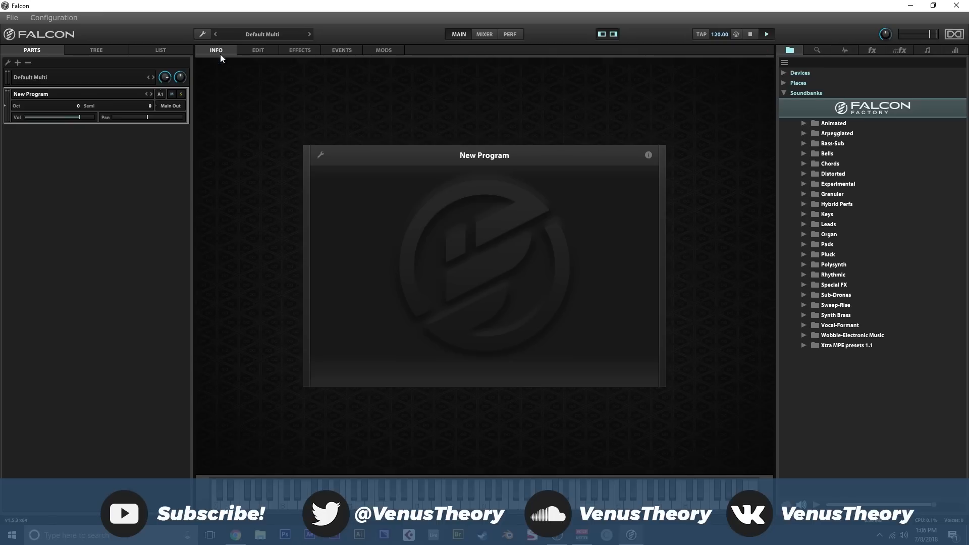
pyautogui.click(254, 54)
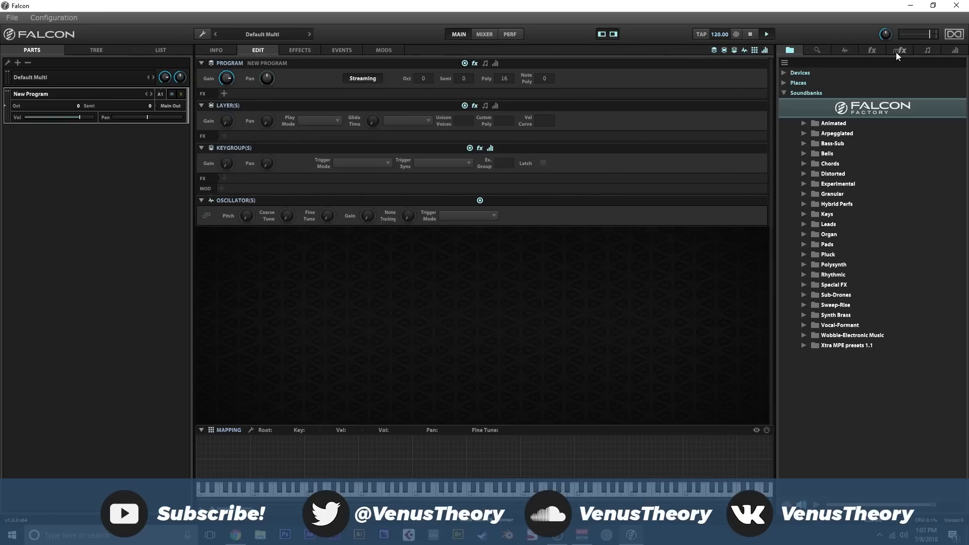
# - Add an IRCAM Multi Granular oscillator from the Sample category to the empty key mapping
pyautogui.click(845, 50)
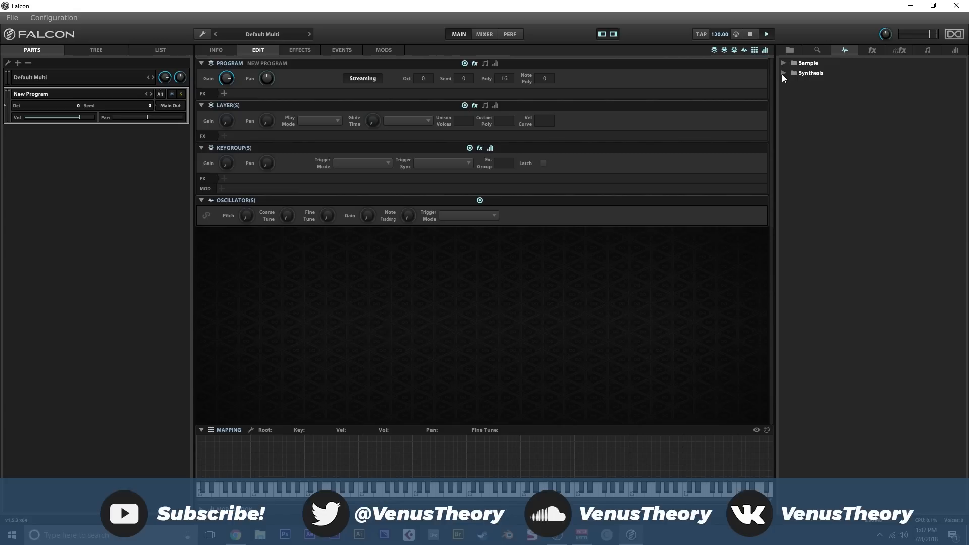
pyautogui.click(783, 73)
pyautogui.click(783, 74)
pyautogui.click(783, 63)
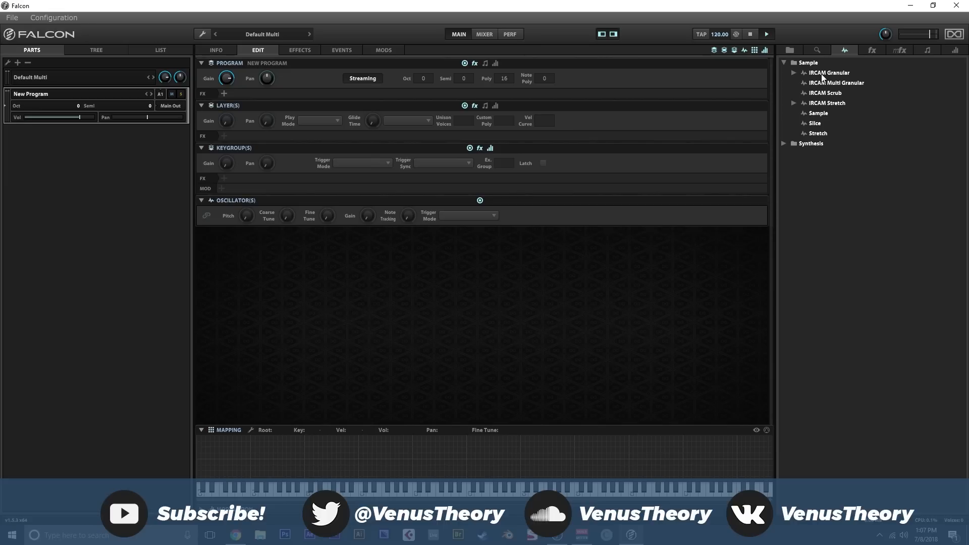
pyautogui.moveTo(829, 85); pyautogui.dragTo(432, 438)
# - Load chorus-male-a#3 from the 500 GB Drive's SAMPLES, SFZ Files, Samples, Chorus folder into the granular oscillator
pyautogui.click(791, 51)
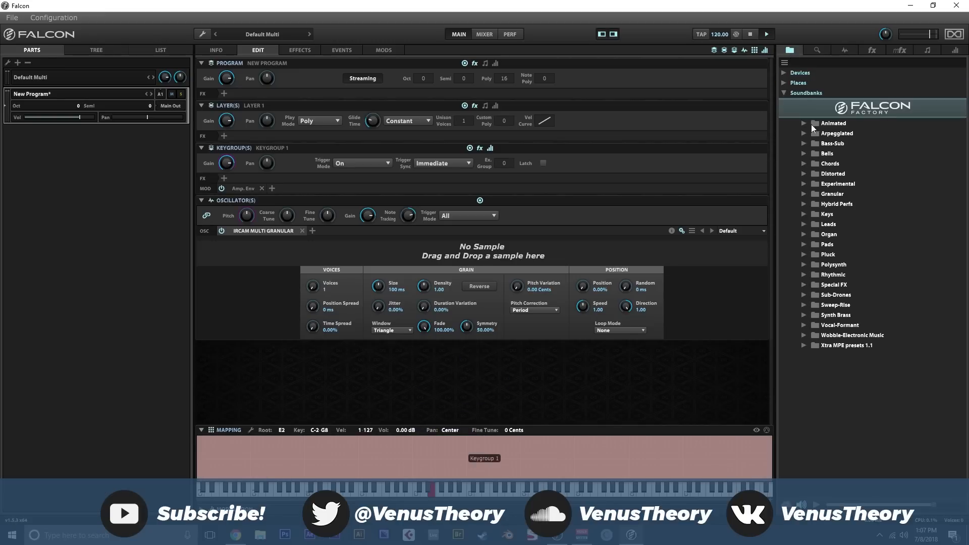
pyautogui.click(792, 75)
pyautogui.click(794, 92)
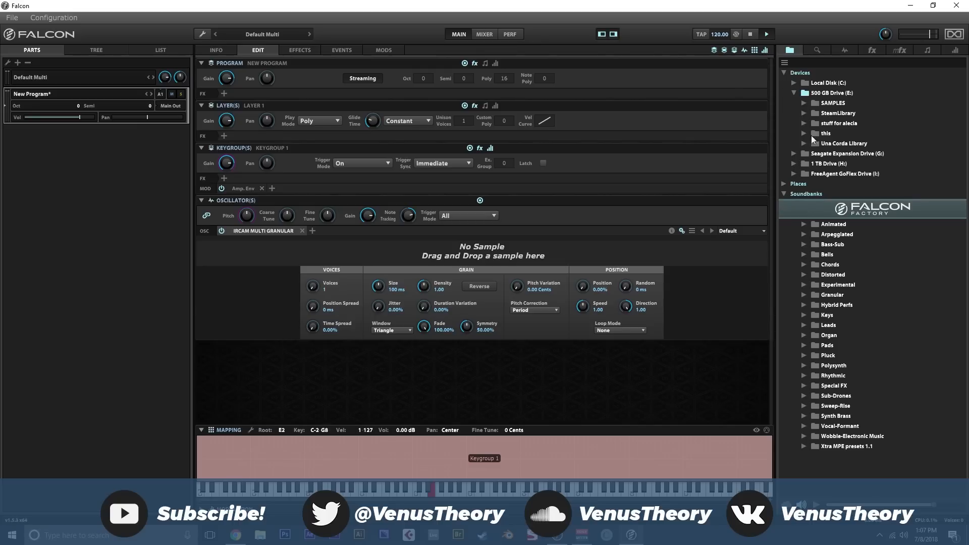
pyautogui.click(804, 104)
pyautogui.scroll(-10, 822, 161)
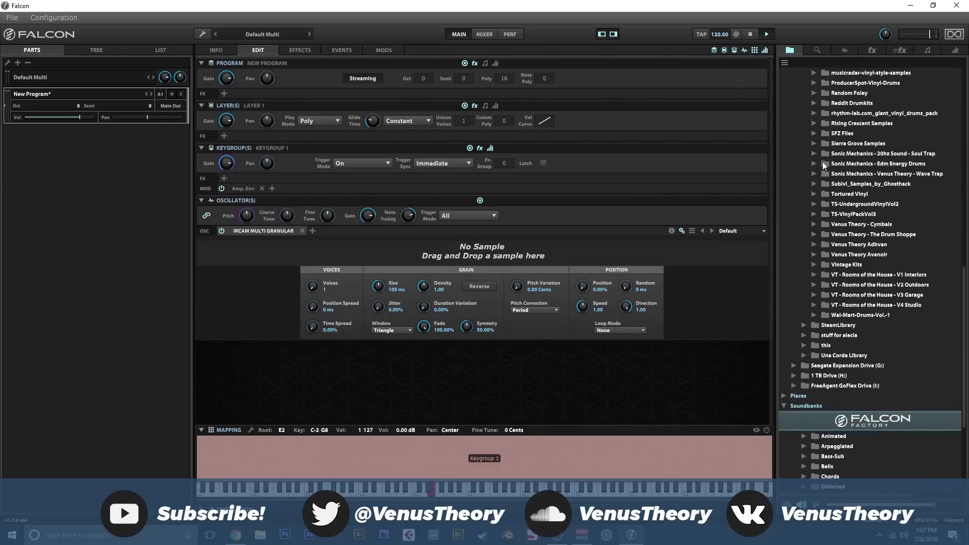
pyautogui.click(814, 133)
pyautogui.click(826, 143)
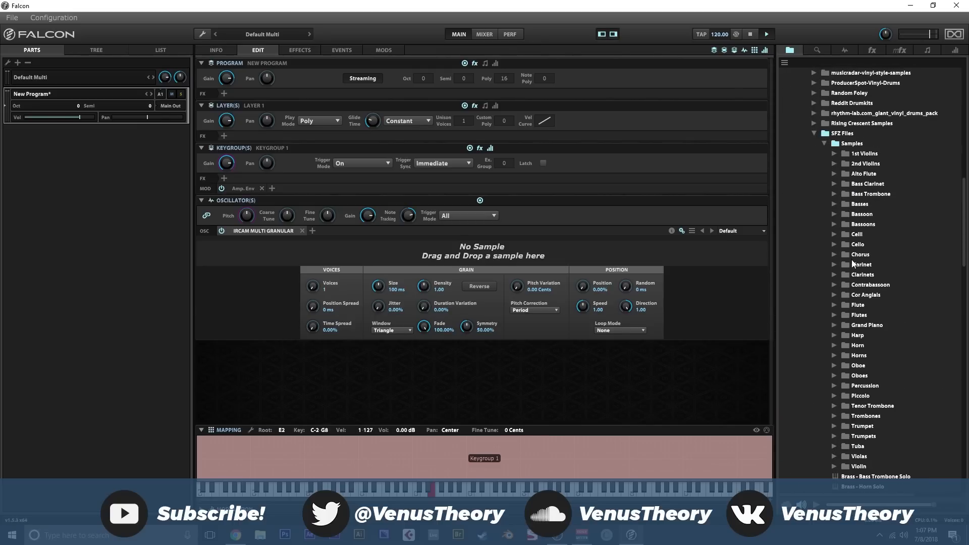
pyautogui.scroll(-1, 835, 227)
pyautogui.click(833, 228)
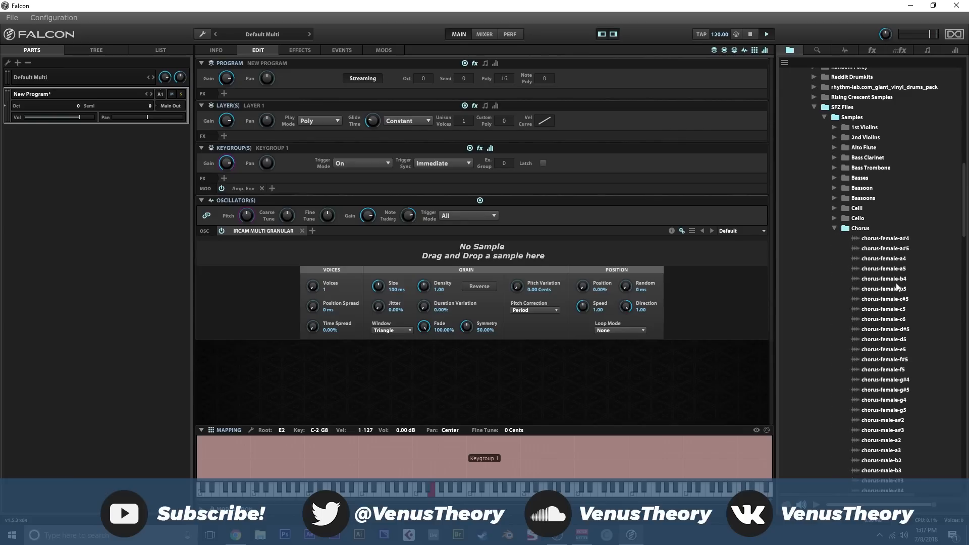
pyautogui.scroll(-1, 900, 296)
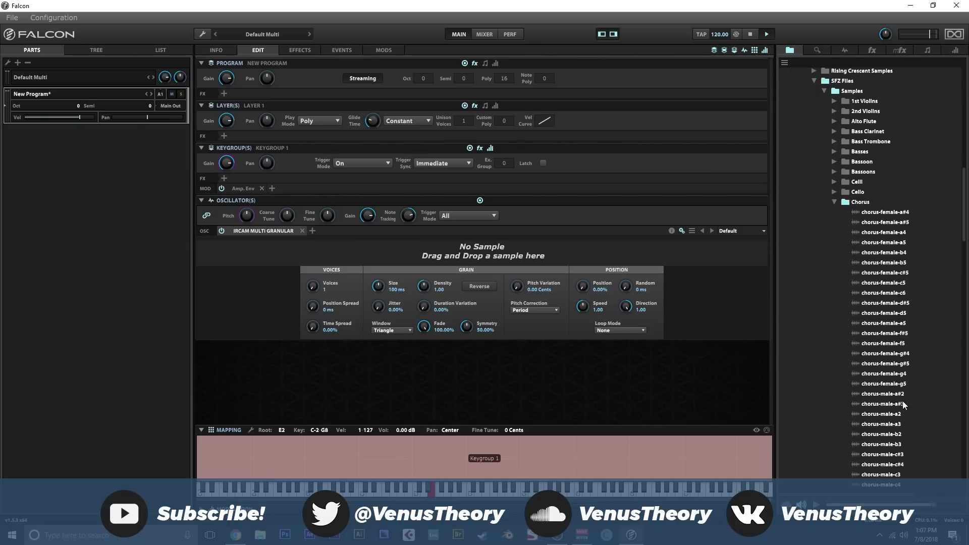
pyautogui.moveTo(904, 406); pyautogui.dragTo(245, 265)
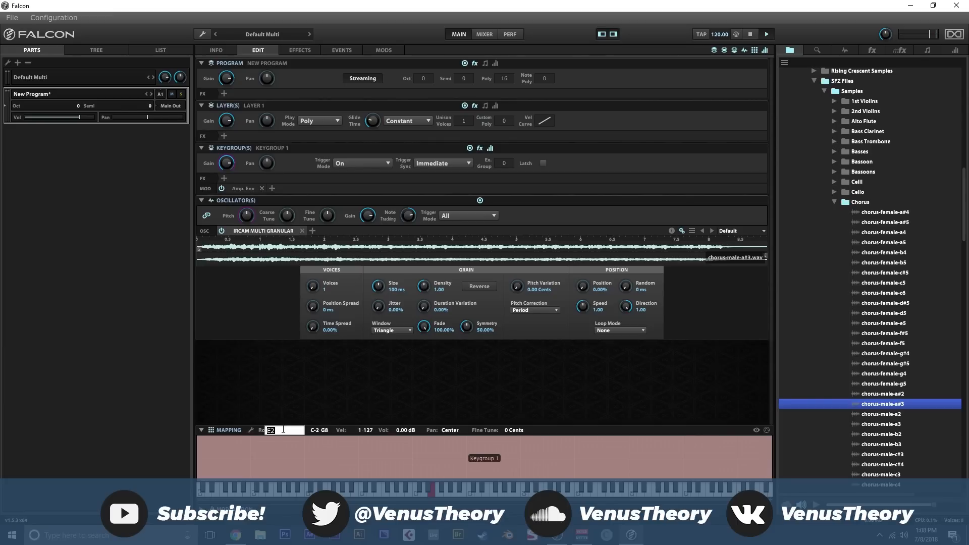
# - Set the keygroup's root key to A#3
pyautogui.write('a#3')
pyautogui.press('Return')
pyautogui.write('A#3')
pyautogui.press('Return')
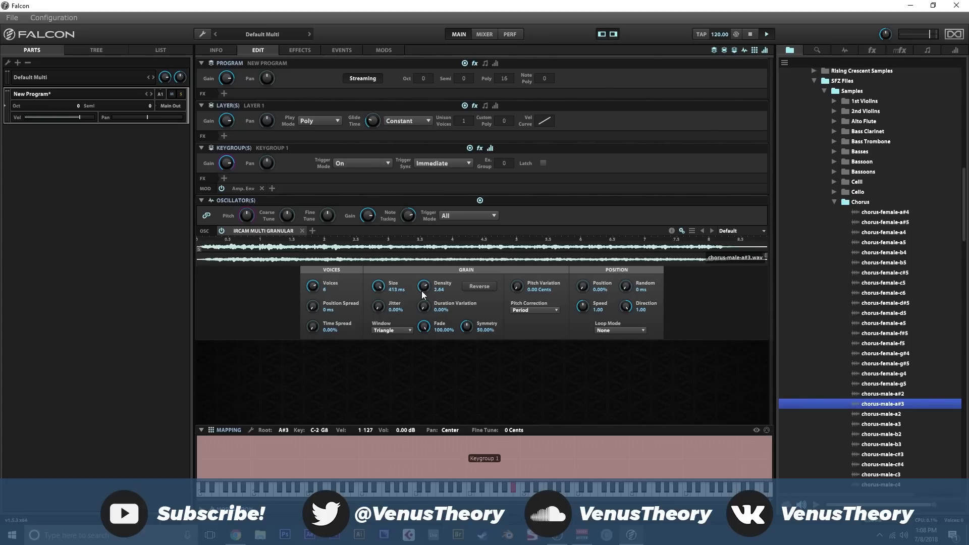
# - Set the grain position speed to 0.07 and trim the sample range to about 1.5–6.8 seconds
pyautogui.moveTo(582, 306); pyautogui.dragTo(584, 328)
pyautogui.moveTo(765, 256); pyautogui.dragTo(635, 256)
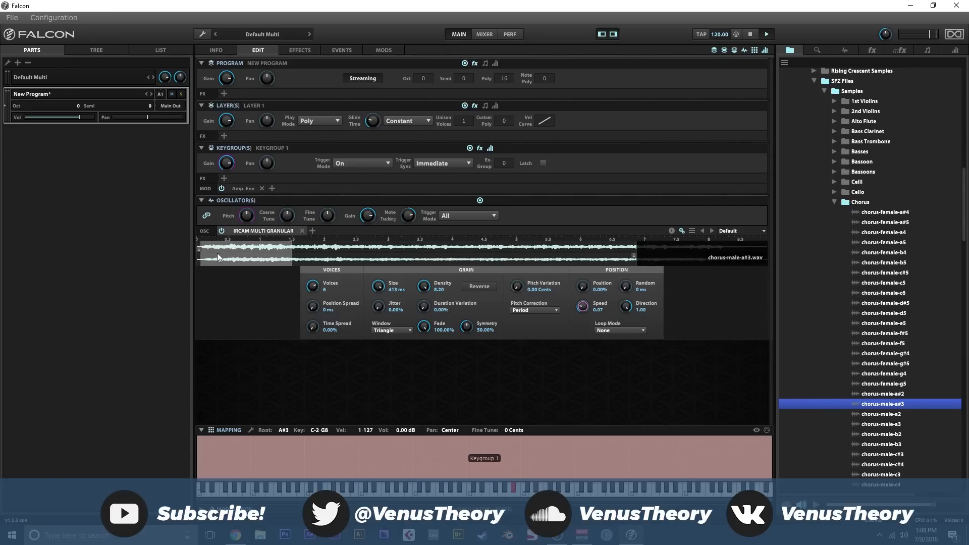
pyautogui.moveTo(199, 249); pyautogui.dragTo(296, 249)
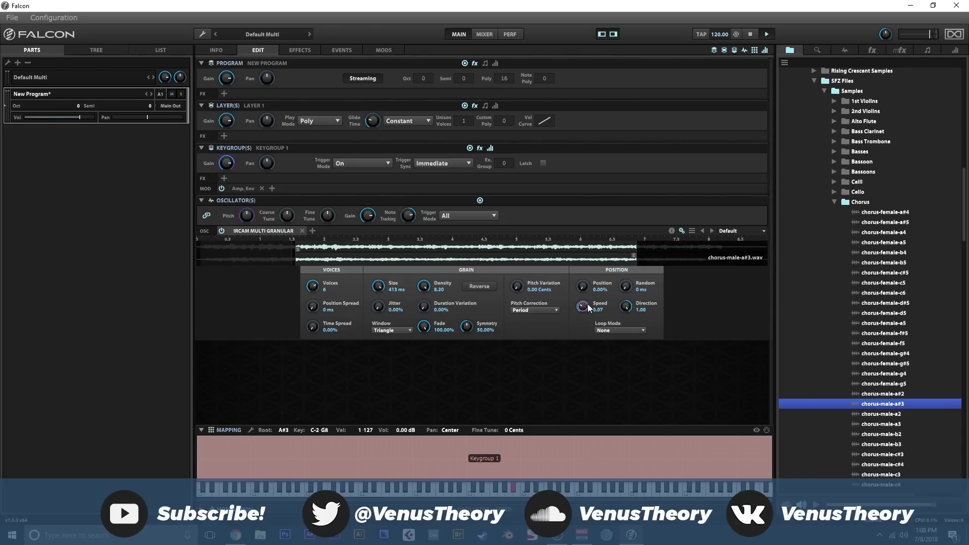
# - Lower the grain playback direction to about -0.69 and raise the voices' position spread to 2.60 s
pyautogui.moveTo(623, 308); pyautogui.dragTo(624, 309)
pyautogui.moveTo(311, 310); pyautogui.dragTo(310, 262)
pyautogui.moveTo(315, 311); pyautogui.dragTo(316, 308)
pyautogui.scroll(5, 316, 308)
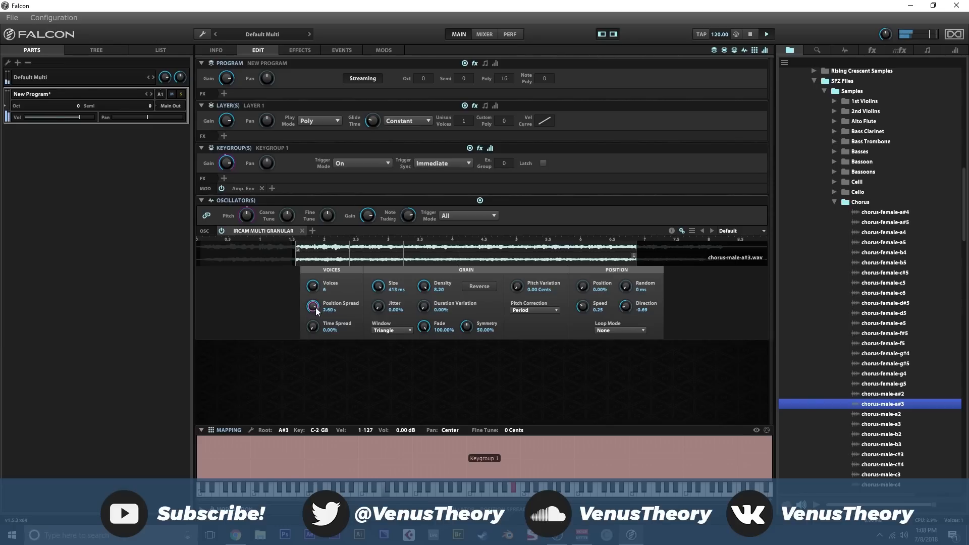
pyautogui.scroll(4, 585, 310)
pyautogui.scroll(5, 585, 310)
# - Set the granular oscillator's loop mode to Forward and raise its pitch variation
pyautogui.click(604, 330)
pyautogui.click(616, 346)
pyautogui.moveTo(516, 284); pyautogui.dragTo(512, 244)
# - Replace the granular patch with a new program, discarding unsaved changes, and show its info page
pyautogui.click(207, 32)
pyautogui.click(234, 114)
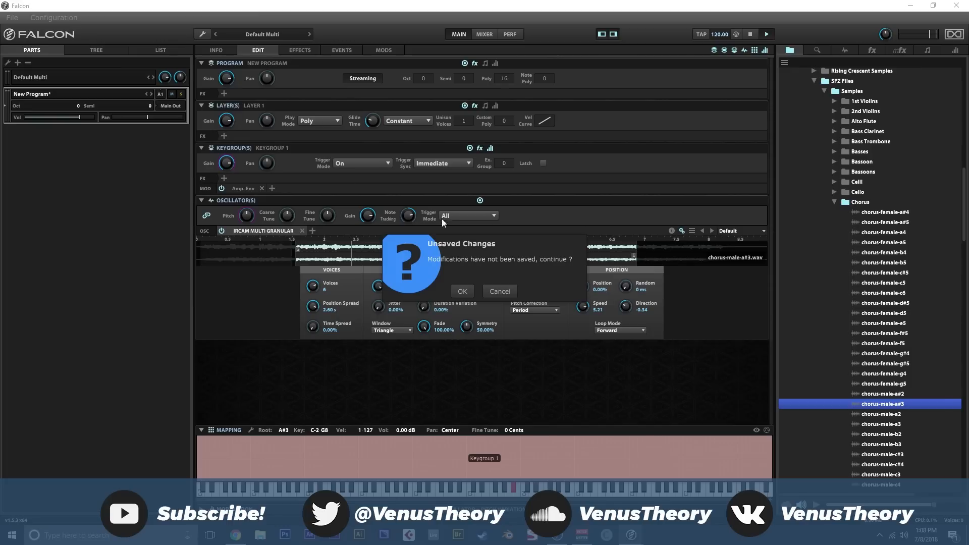
pyautogui.click(462, 291)
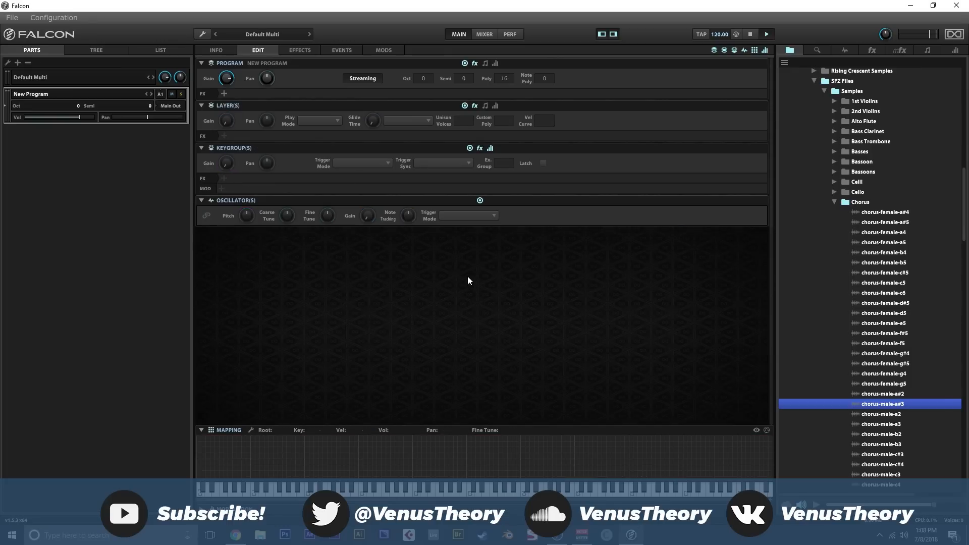
pyautogui.click(219, 51)
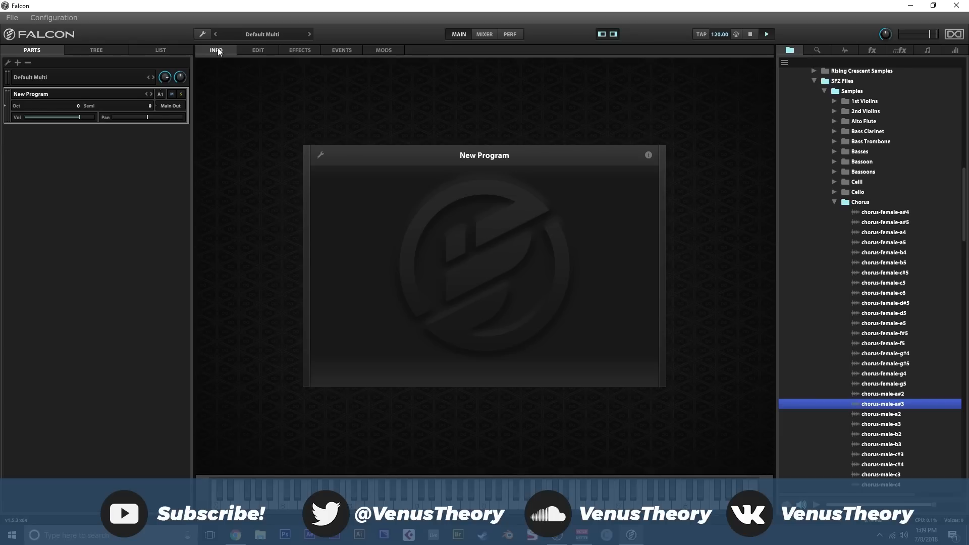
# - Examine the Sample oscillator types, including Sample and Slice, then collapse them and list the Synthesis oscillators
pyautogui.scroll(3, 833, 119)
pyautogui.click(842, 51)
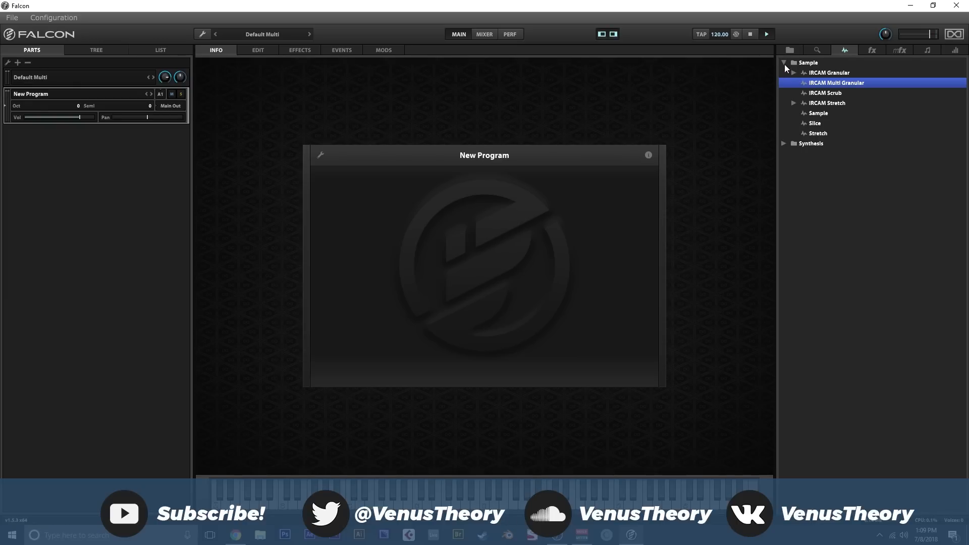
pyautogui.click(823, 116)
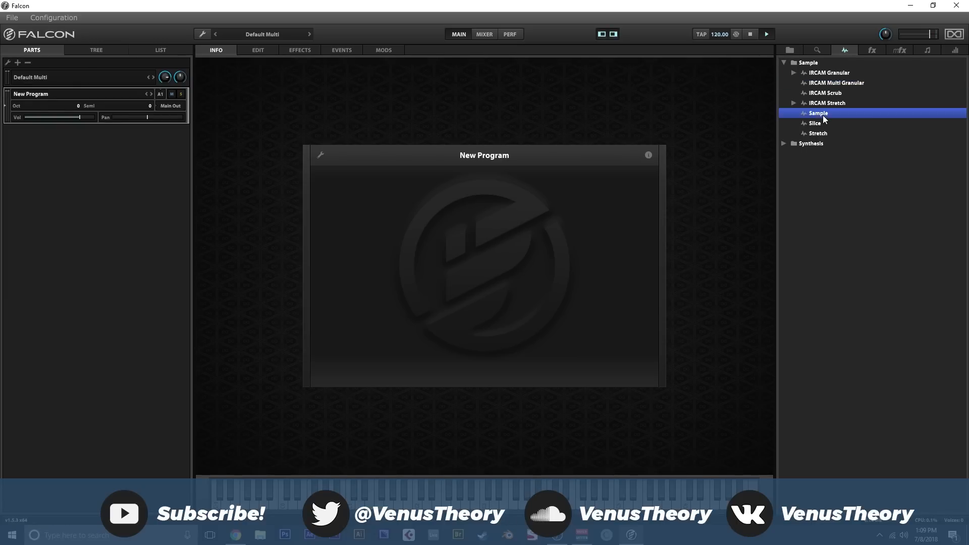
pyautogui.click(822, 124)
pyautogui.click(822, 115)
pyautogui.click(824, 125)
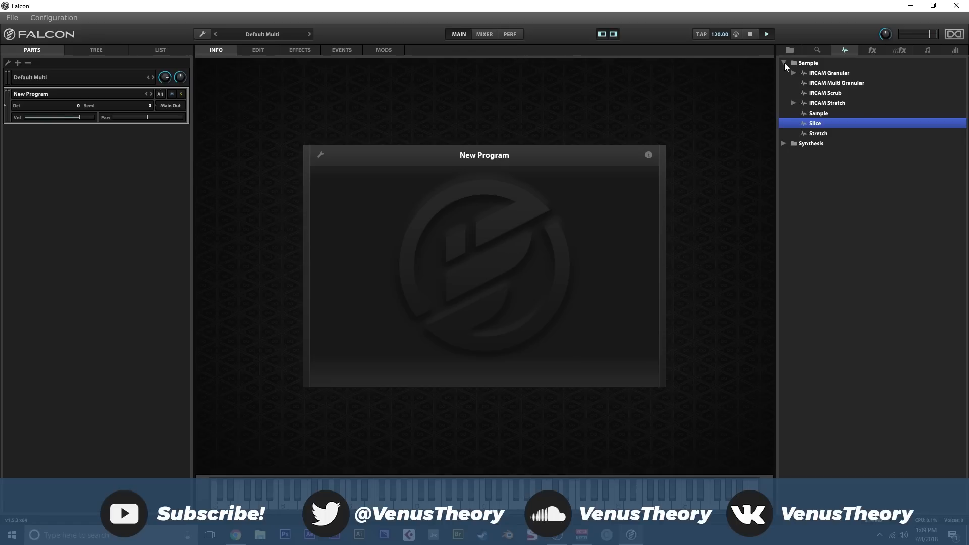
pyautogui.click(785, 63)
pyautogui.click(784, 74)
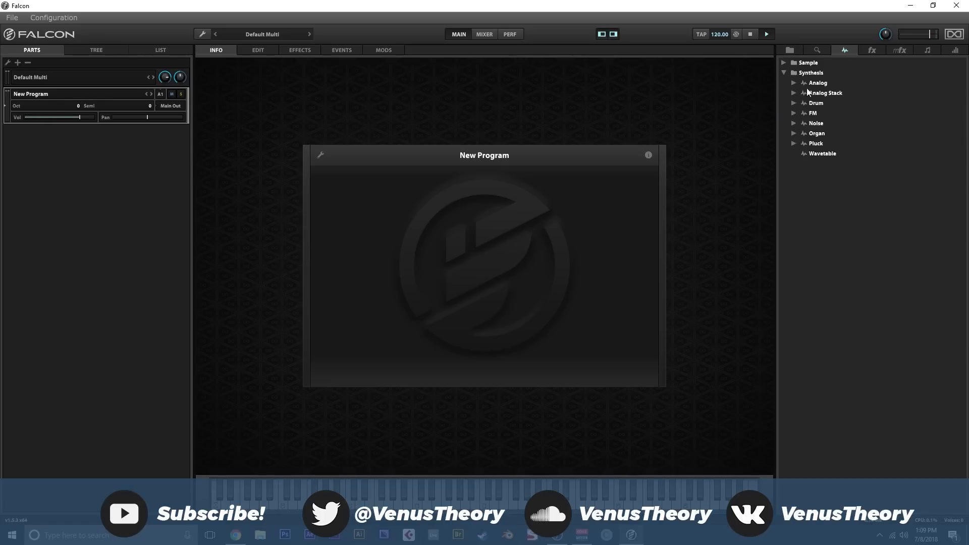
# - Add an Analog oscillator to the key mapping on the edit page and set its waveform to Saw
pyautogui.click(275, 51)
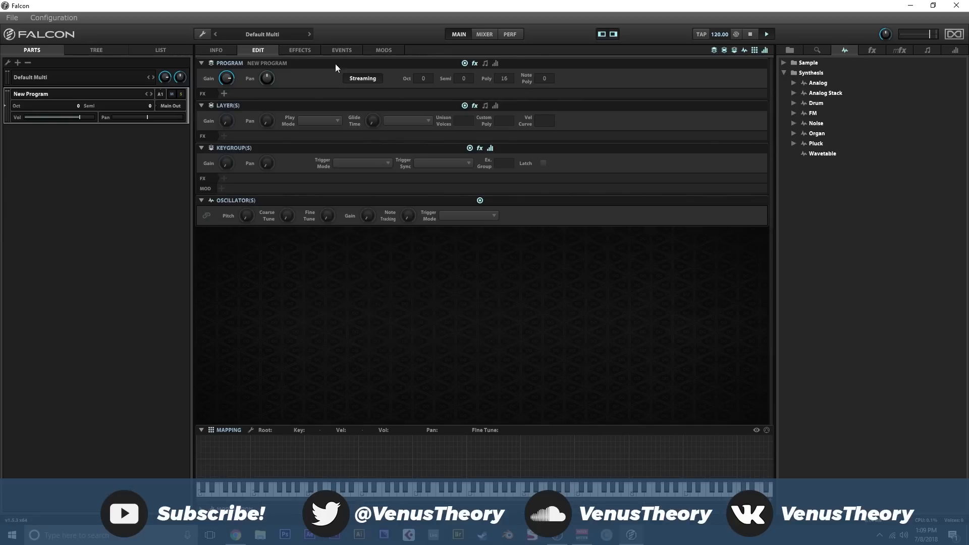
pyautogui.moveTo(816, 84); pyautogui.dragTo(514, 438)
pyautogui.click(356, 289)
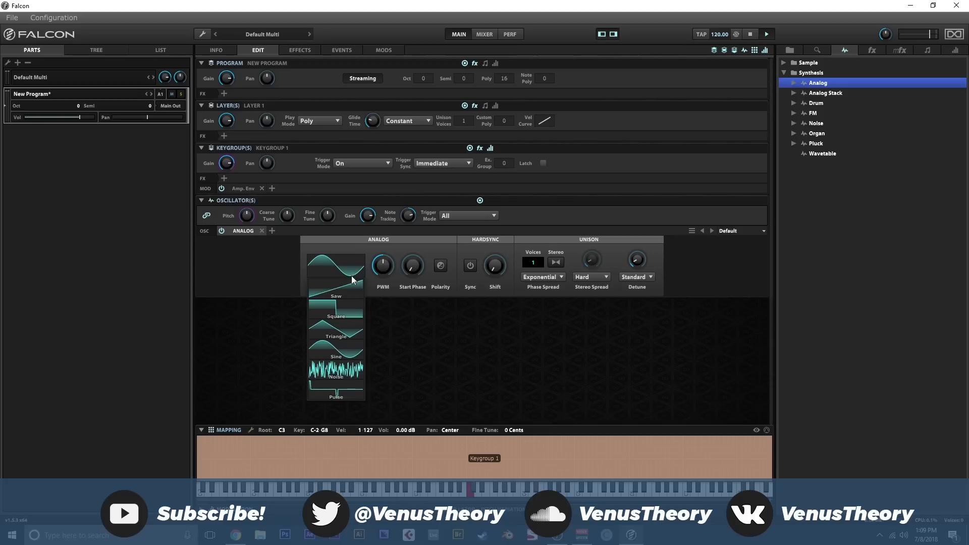
pyautogui.click(358, 298)
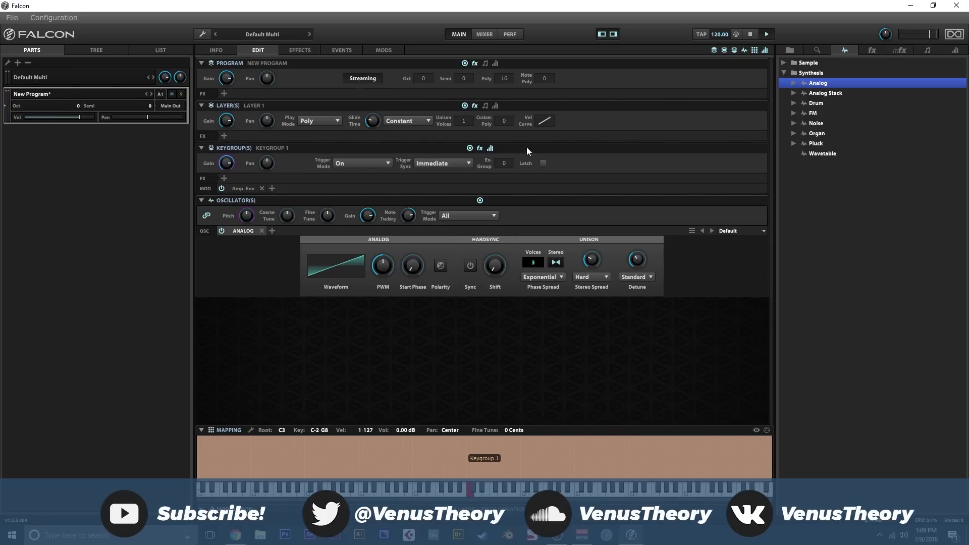
# - Show the Amp. Env settings and view the layer's play mode options, keeping Poly
pyautogui.click(239, 188)
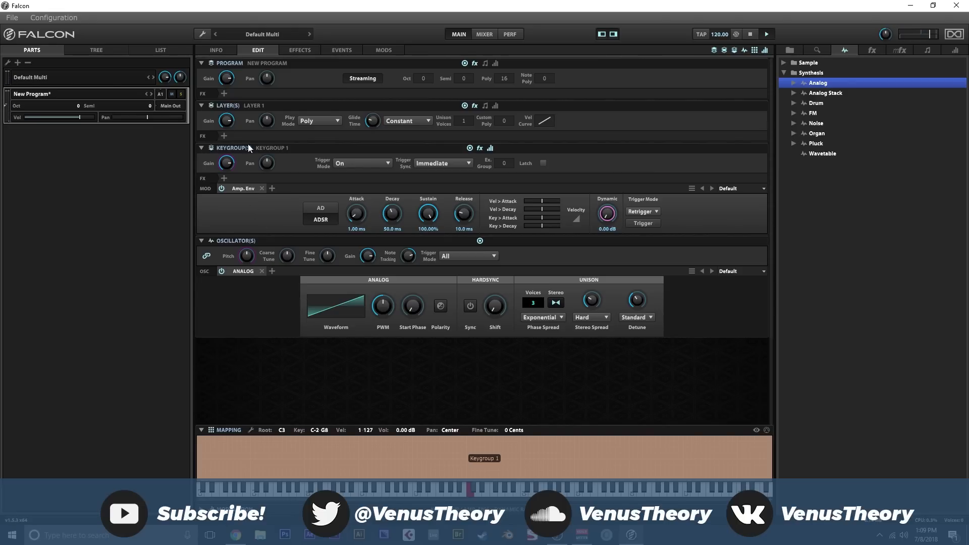
pyautogui.moveTo(374, 122)
pyautogui.click(335, 121)
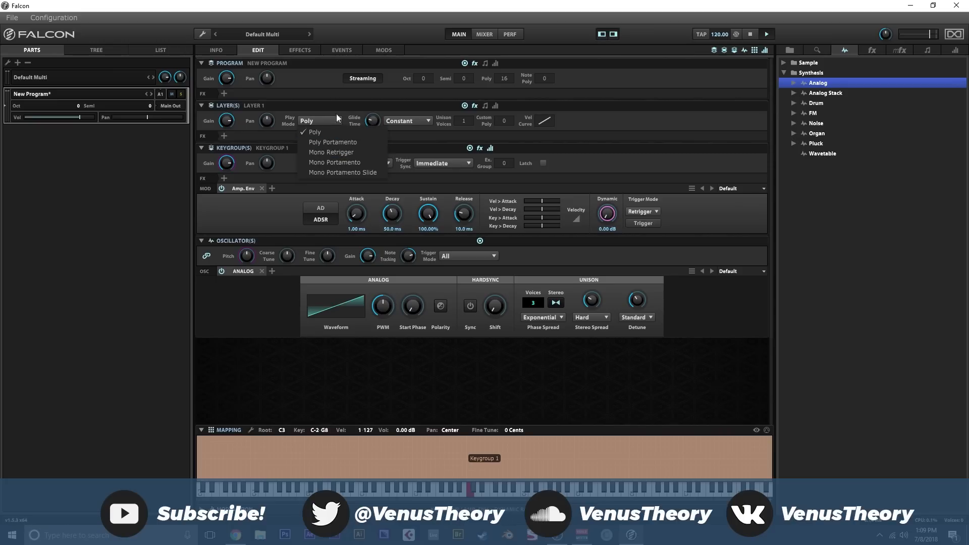
pyautogui.click(337, 115)
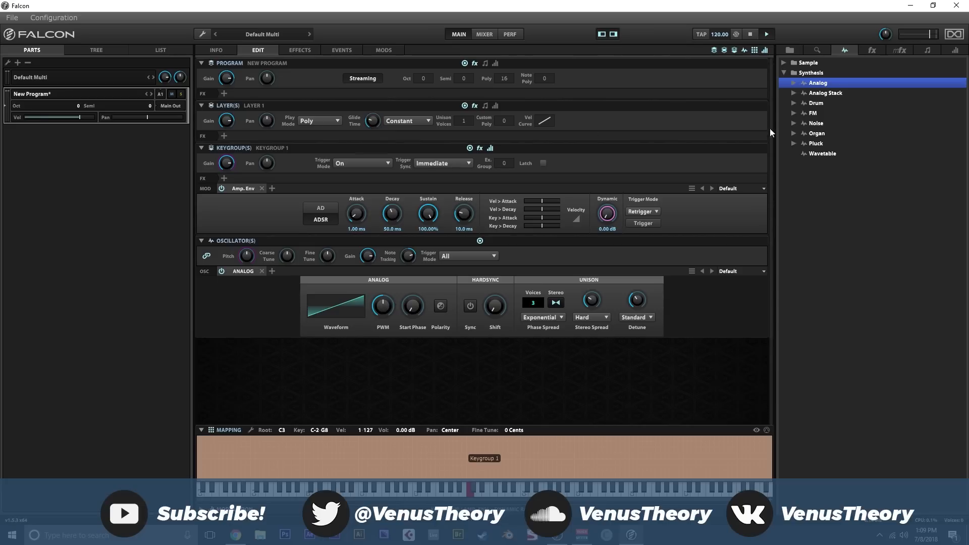
# - Replace the analog patch with a new empty program, discarding the unsaved changes
pyautogui.click(203, 34)
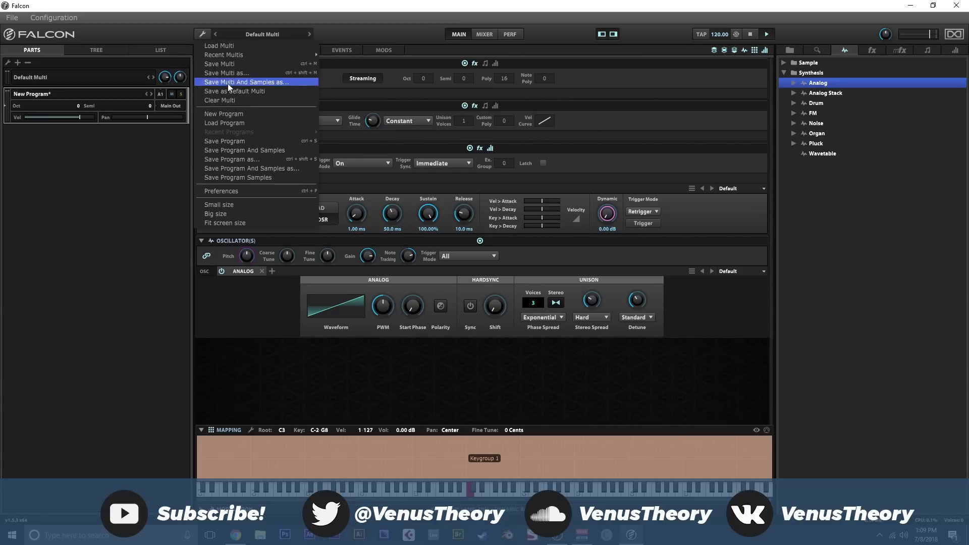
pyautogui.click(234, 111)
pyautogui.click(464, 291)
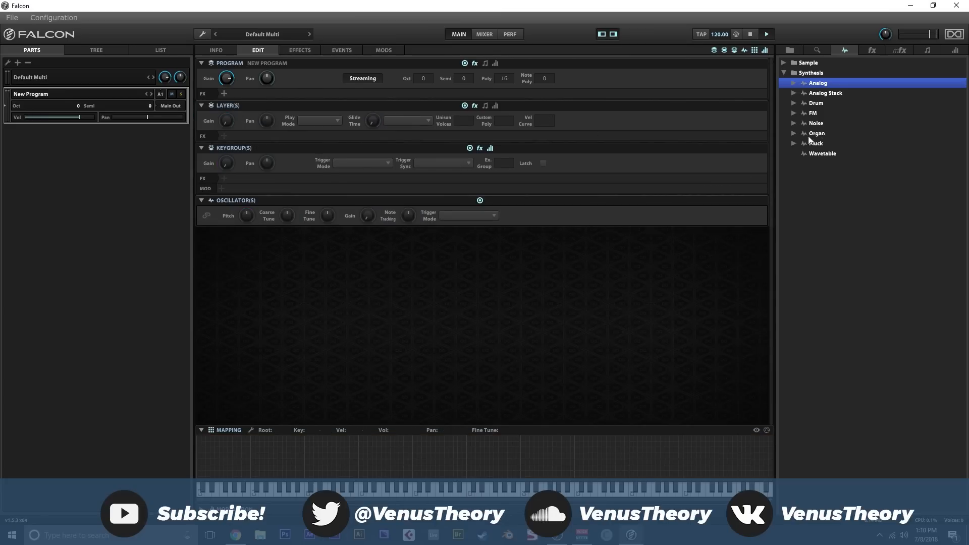
# - Add the SD Gatoomuch preset from the Drum oscillator's SD folder to the key mapping
pyautogui.moveTo(818, 109)
pyautogui.mouseDown()
pyautogui.moveTo(598, 313)
pyautogui.moveTo(824, 102)
pyautogui.mouseUp()
pyautogui.click(794, 103)
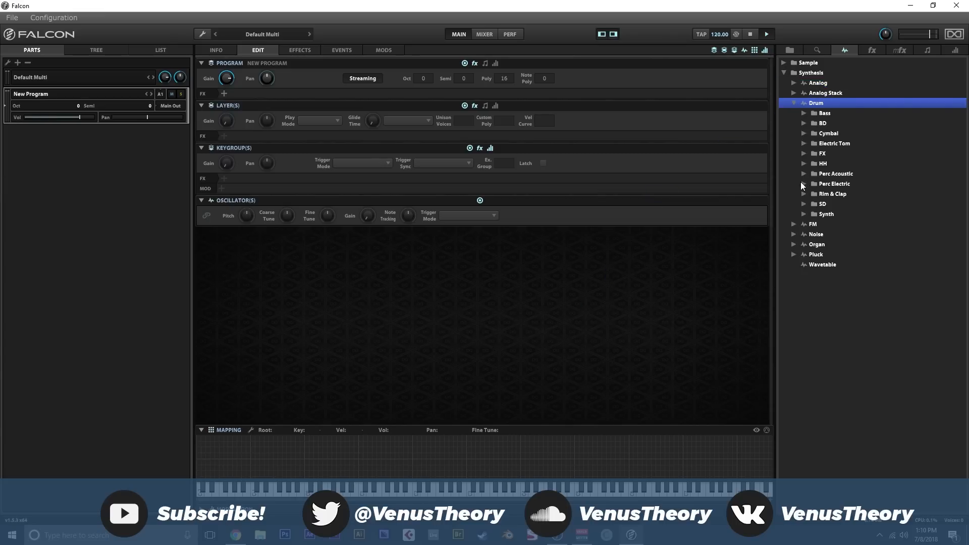
pyautogui.click(804, 204)
pyautogui.scroll(-5, 825, 224)
pyautogui.moveTo(844, 228); pyautogui.dragTo(431, 439)
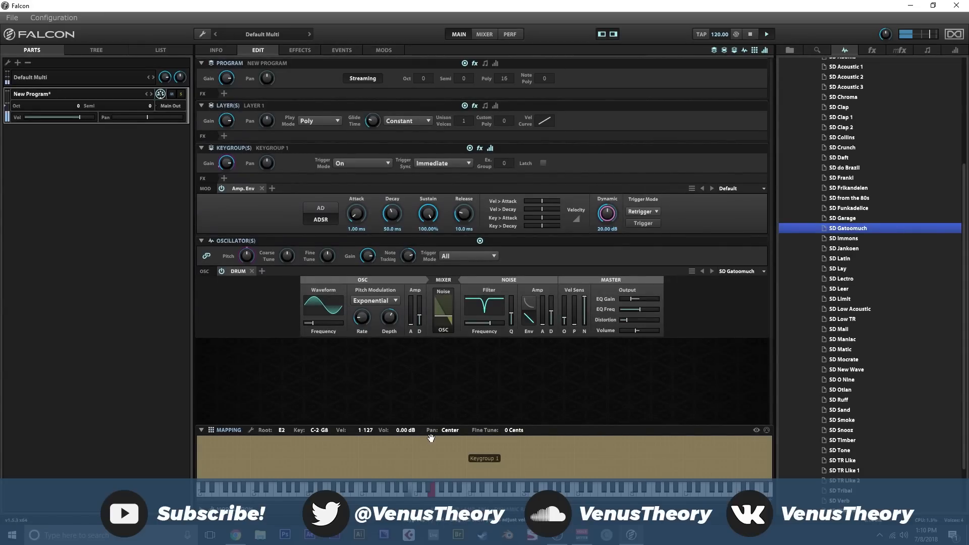
# - Switch the Drum oscillator to the SD Low Acoustic preset from its SD category
pyautogui.click(729, 273)
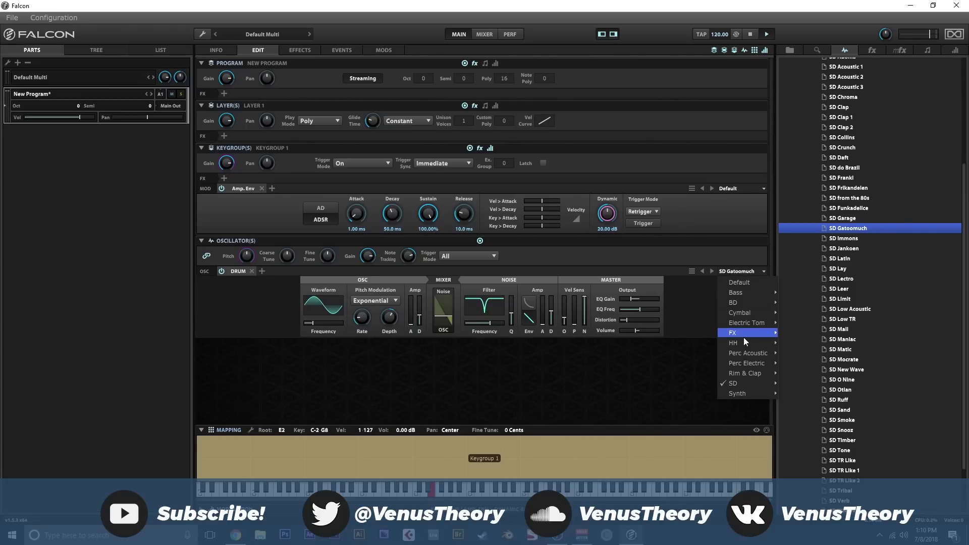
pyautogui.moveTo(752, 380)
pyautogui.click(825, 258)
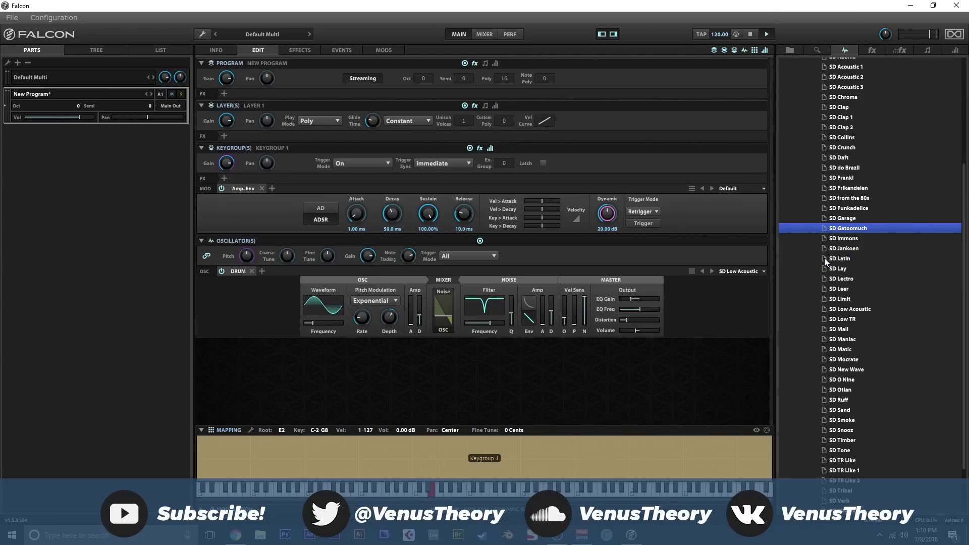
# - Replace the Drum oscillator with an FM oscillator and view its operator algorithm options, keeping the default routing
pyautogui.click(251, 271)
pyautogui.scroll(5, 852, 111)
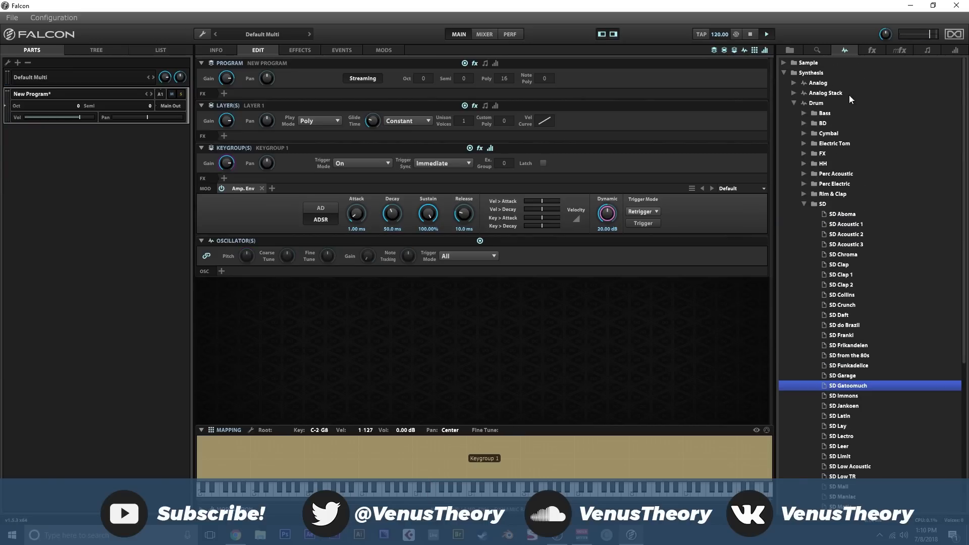
pyautogui.click(806, 205)
pyautogui.click(794, 103)
pyautogui.click(794, 113)
pyautogui.moveTo(796, 113); pyautogui.dragTo(230, 270)
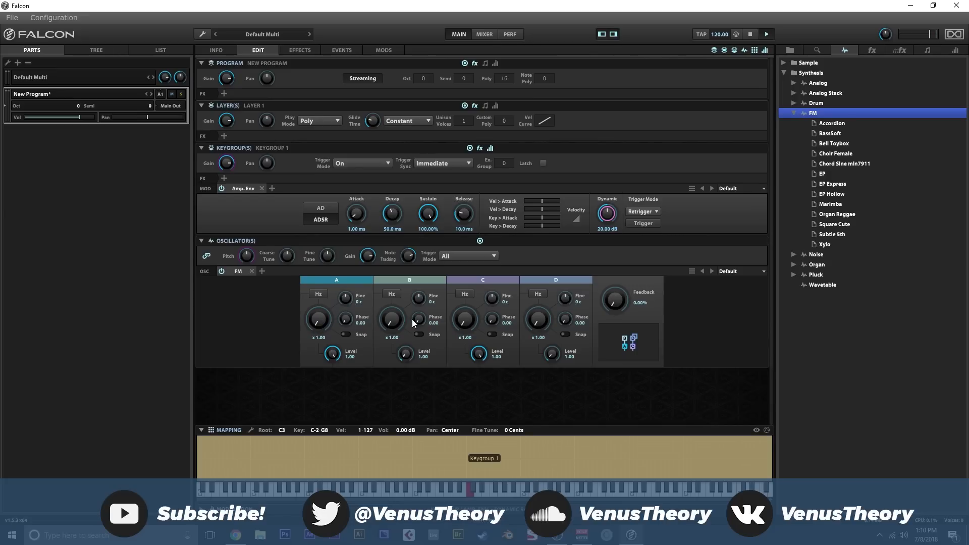
pyautogui.click(630, 348)
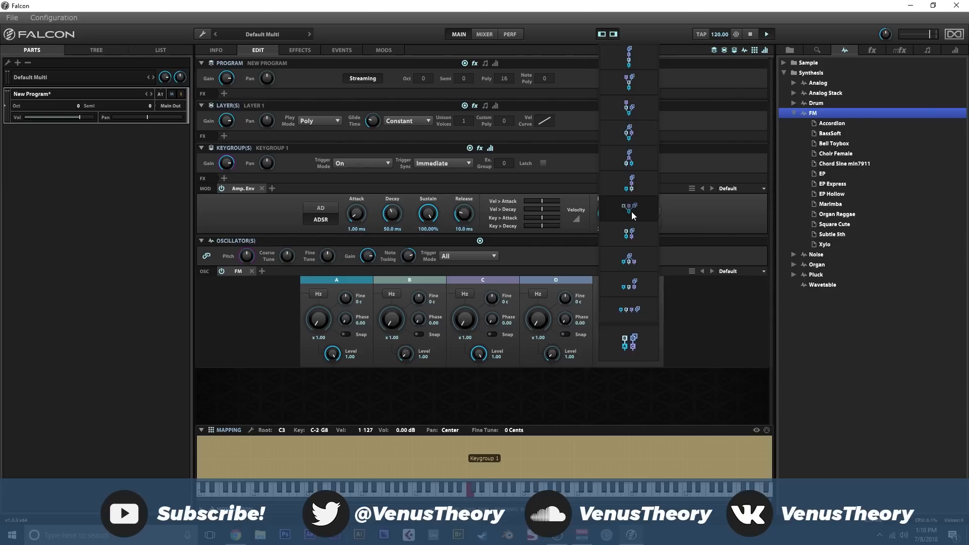
pyautogui.click(546, 277)
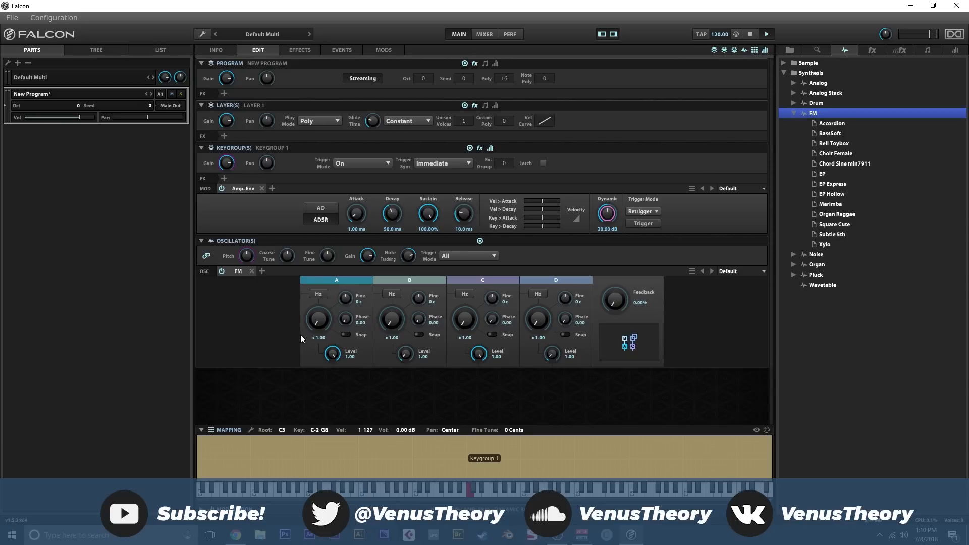
# - Replace the FM oscillator with a Pluck oscillator and load the Simpluck A sample as its excitation
pyautogui.click(253, 271)
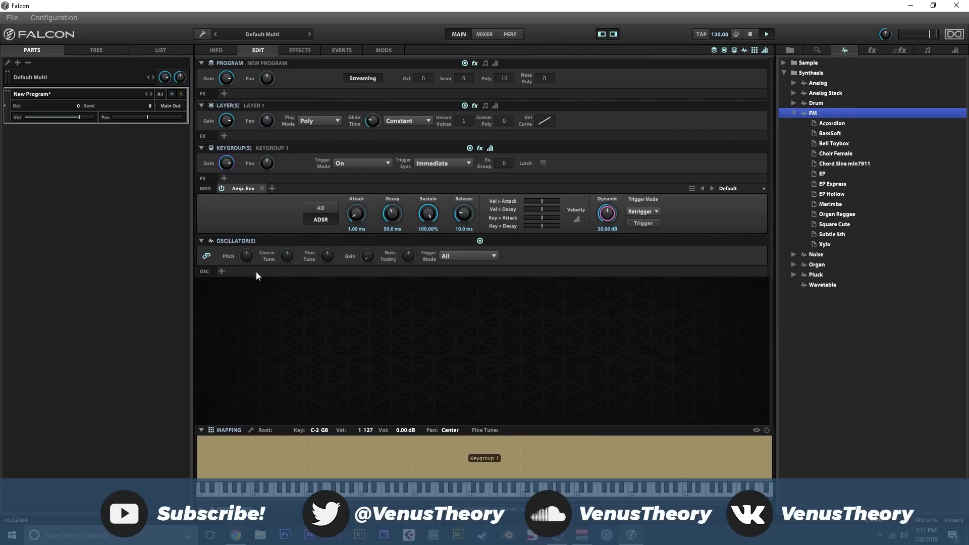
pyautogui.click(794, 113)
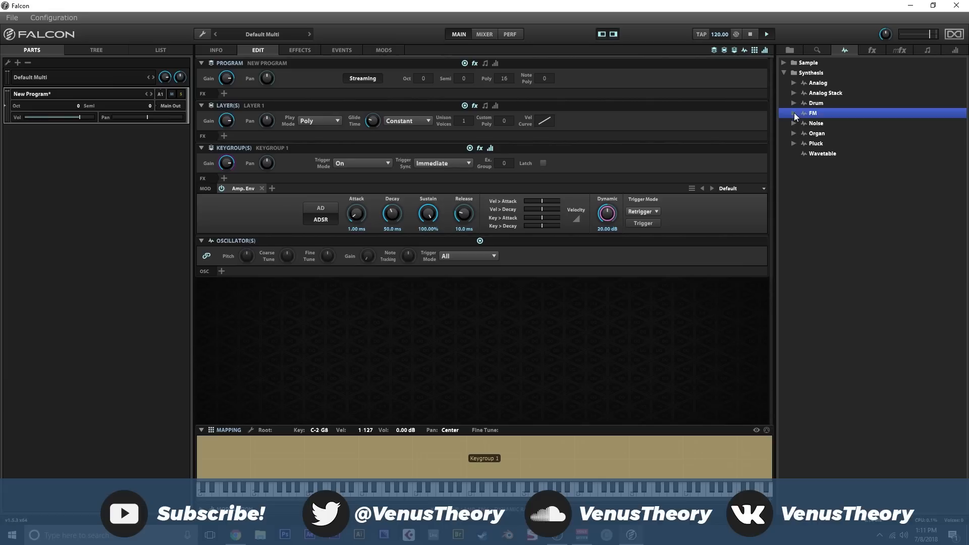
pyautogui.click(795, 143)
pyautogui.moveTo(813, 147); pyautogui.dragTo(268, 268)
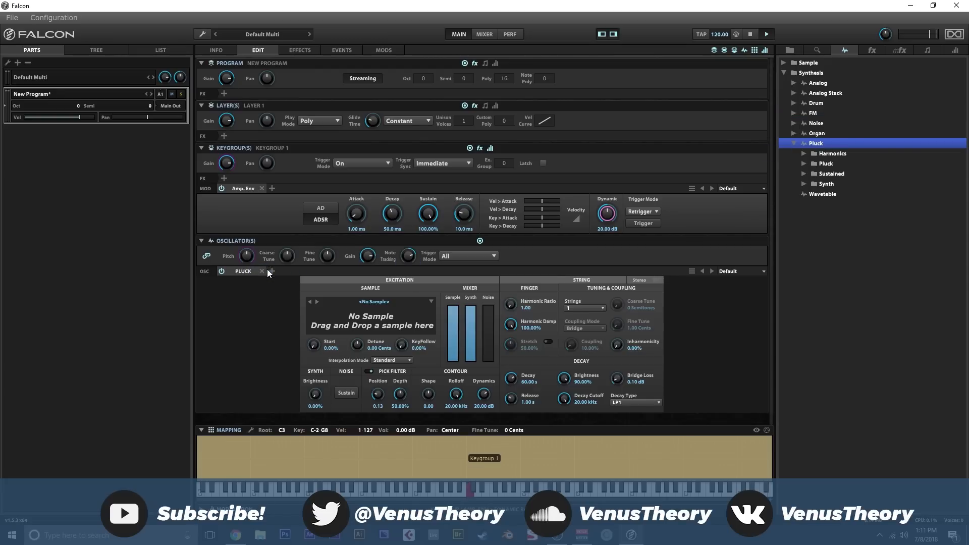
pyautogui.click(399, 302)
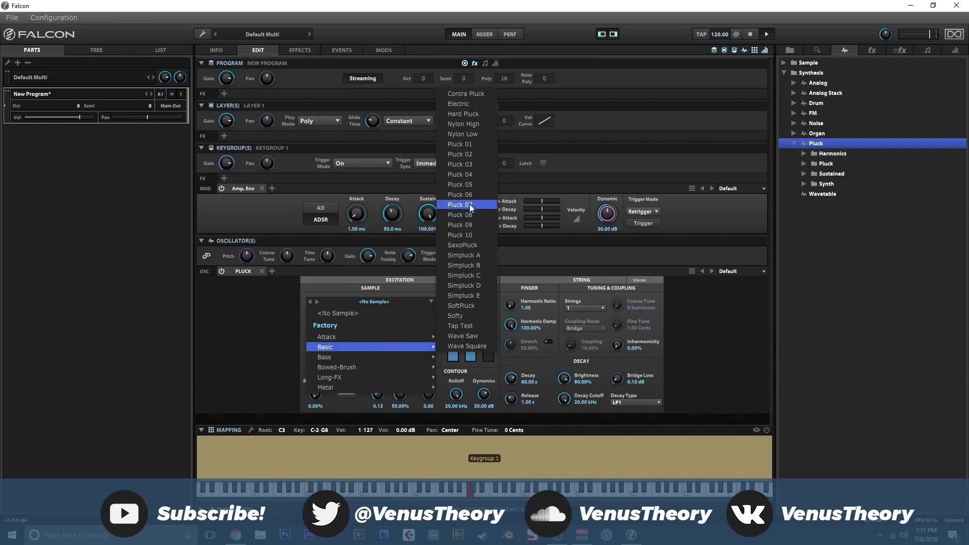
pyautogui.click(468, 252)
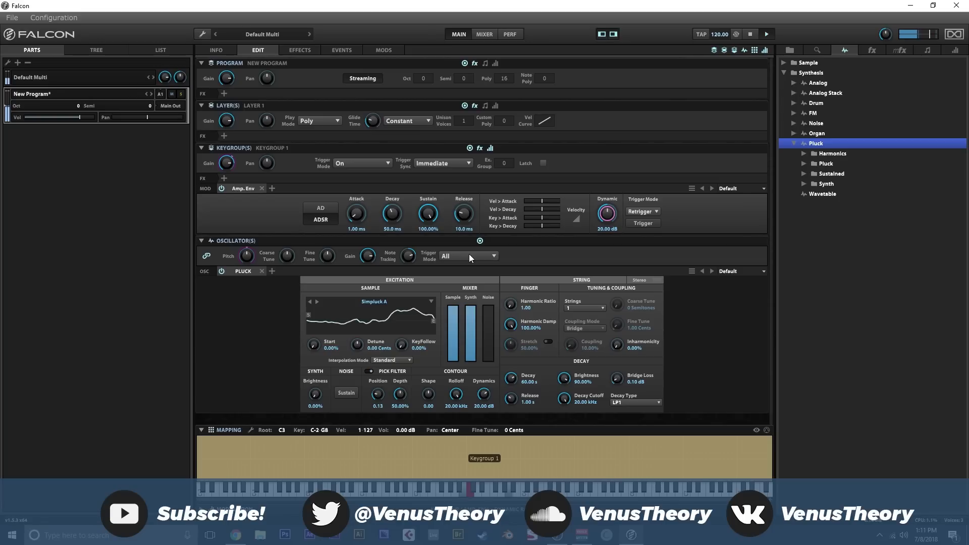
# - Raise the Pluck's Noise level to about half, set the pick Position to 0.50, use 2 strings and enable Stereo
pyautogui.click(484, 328)
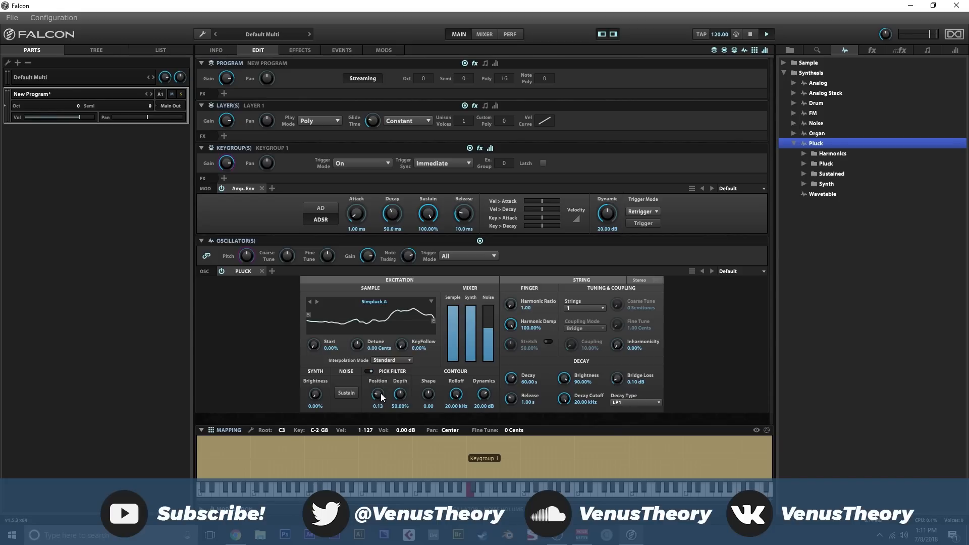
pyautogui.moveTo(380, 393); pyautogui.dragTo(374, 463)
pyautogui.moveTo(376, 398); pyautogui.dragTo(401, 264)
pyautogui.click(592, 306)
pyautogui.click(657, 280)
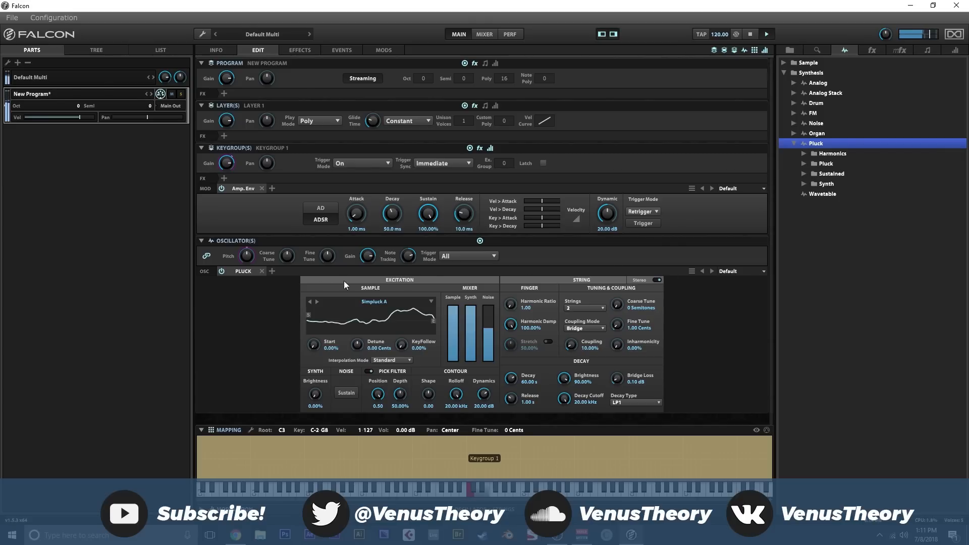
# - Replace the Pluck oscillator with a Wavetable oscillator, load the Harm Sweep wavetable from Math, and sweep its Wave Index
pyautogui.click(262, 271)
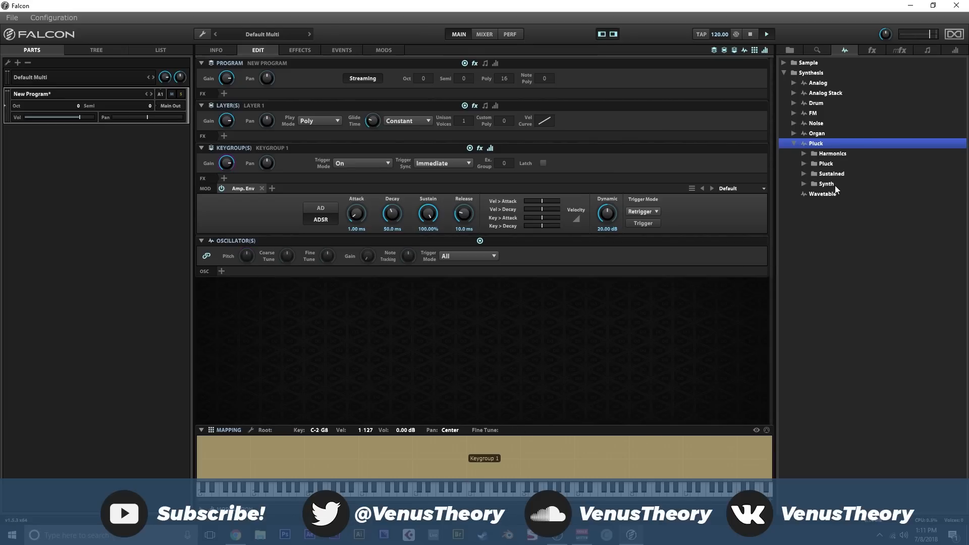
pyautogui.moveTo(821, 194); pyautogui.dragTo(482, 271)
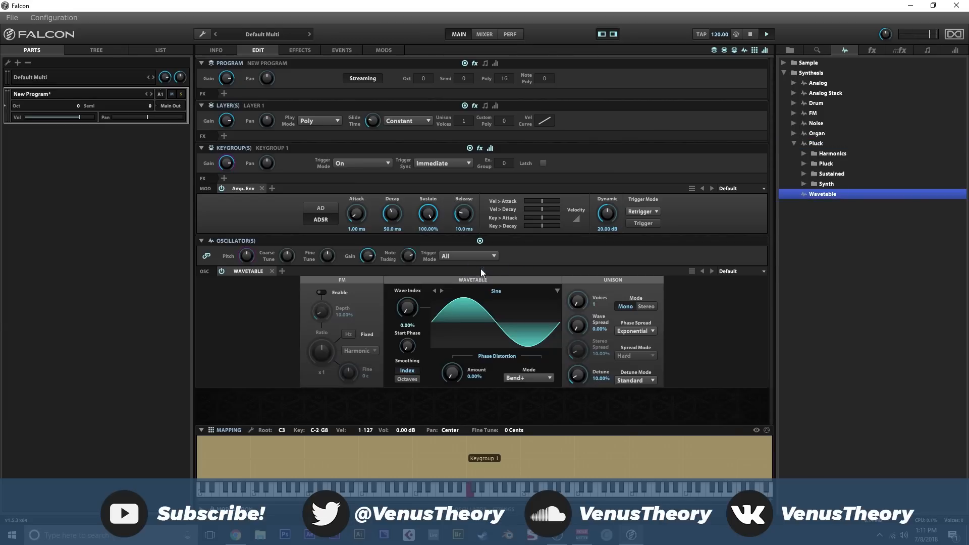
pyautogui.click(465, 295)
pyautogui.moveTo(470, 445)
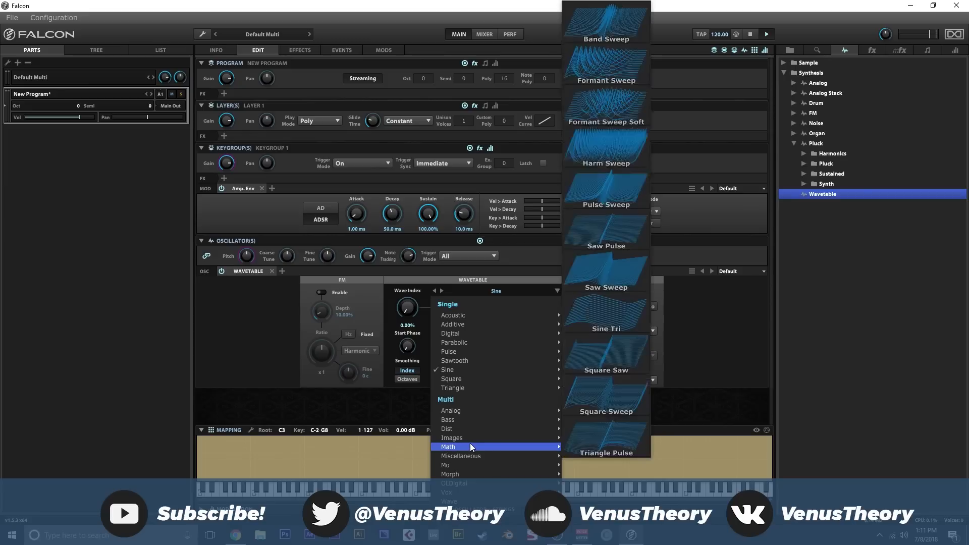
pyautogui.click(625, 162)
pyautogui.moveTo(407, 308); pyautogui.dragTo(413, 362)
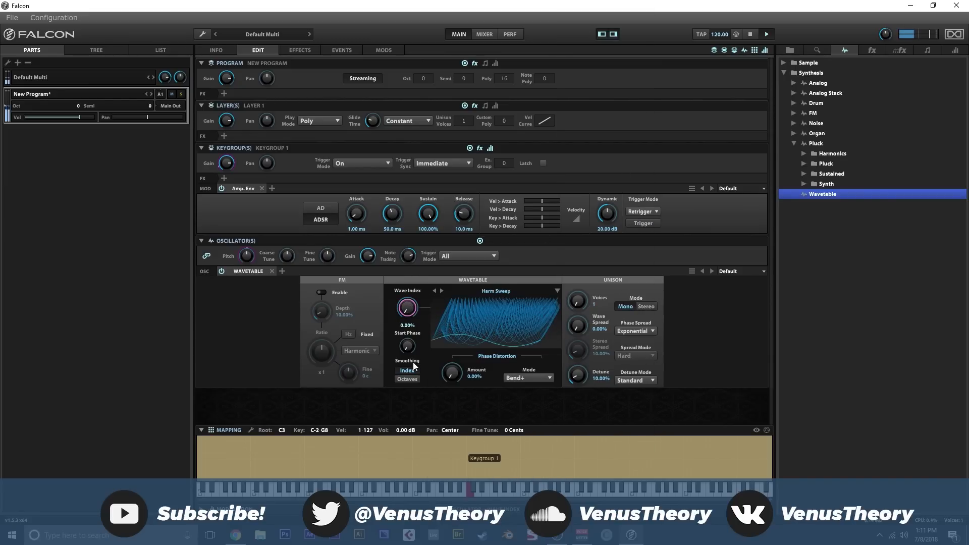
# - Browse the wavetable categories without changing the wavetable, and enable Octaves smoothing
pyautogui.click(487, 294)
pyautogui.moveTo(474, 344)
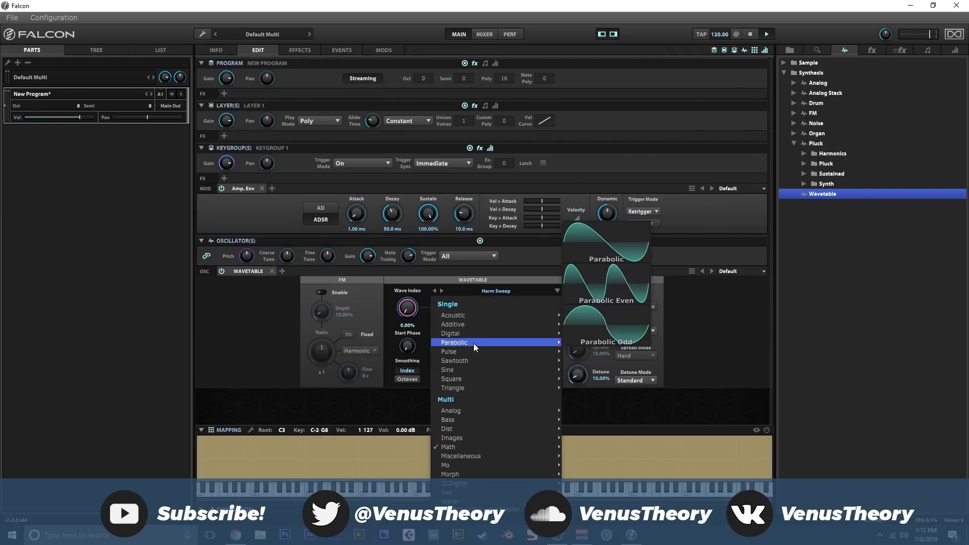
pyautogui.click(391, 316)
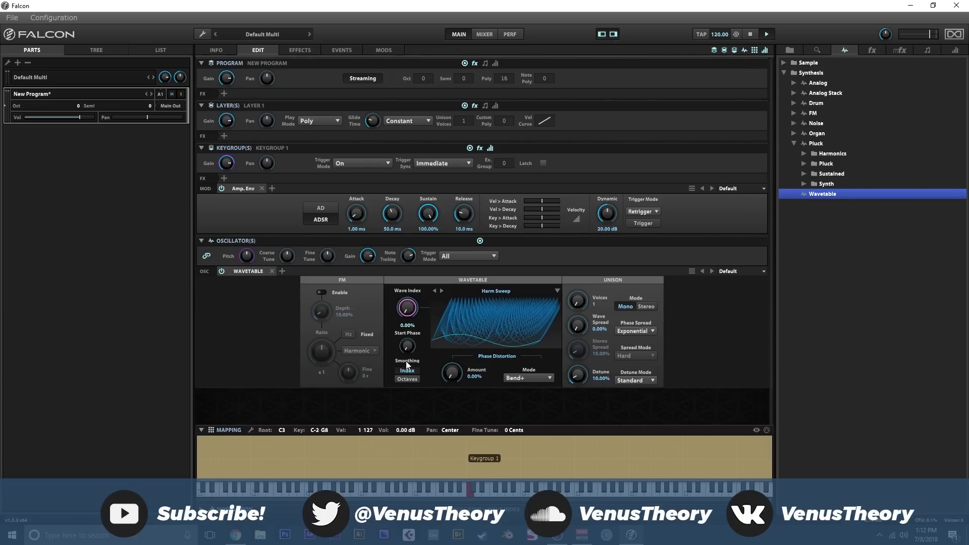
pyautogui.click(408, 379)
# - Load the Fat Duck wavetable from Bass, set its Wave Index to 58%, and enable FM with a ratio of x 1/2
pyautogui.click(467, 290)
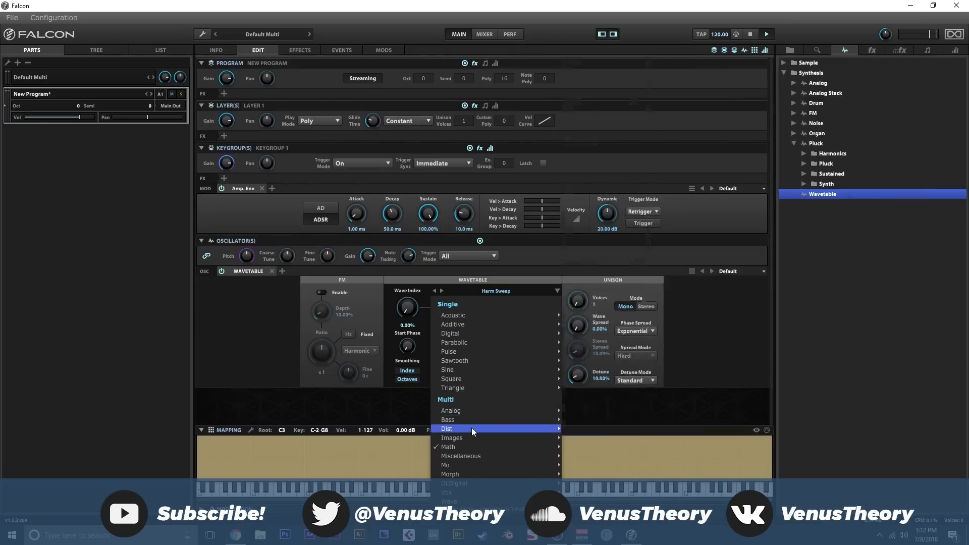
pyautogui.moveTo(474, 419)
pyautogui.click(685, 284)
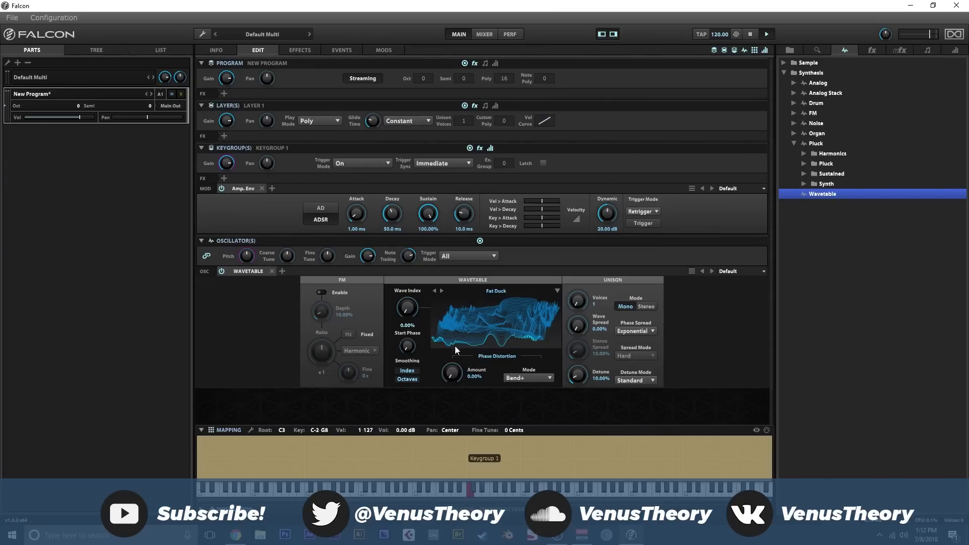
pyautogui.moveTo(410, 312); pyautogui.dragTo(347, 309)
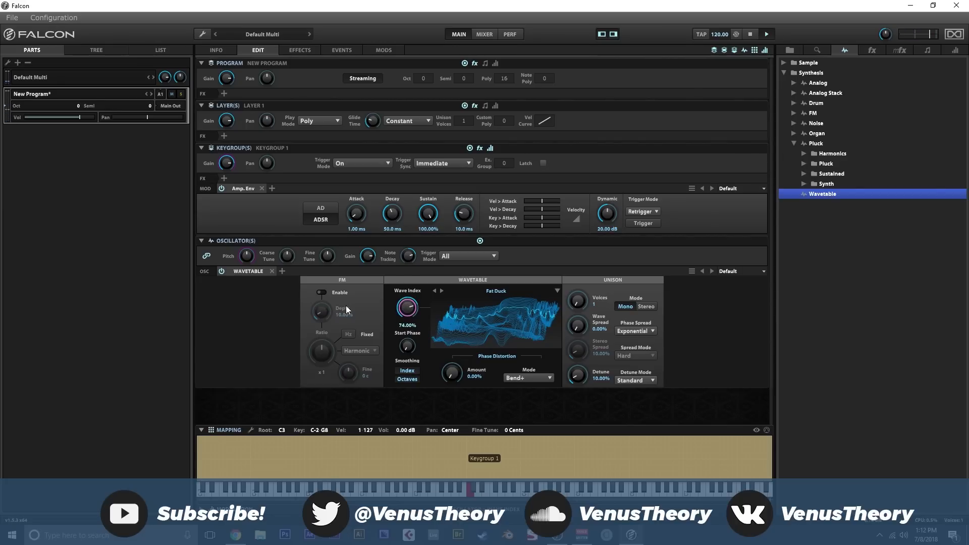
pyautogui.click(321, 292)
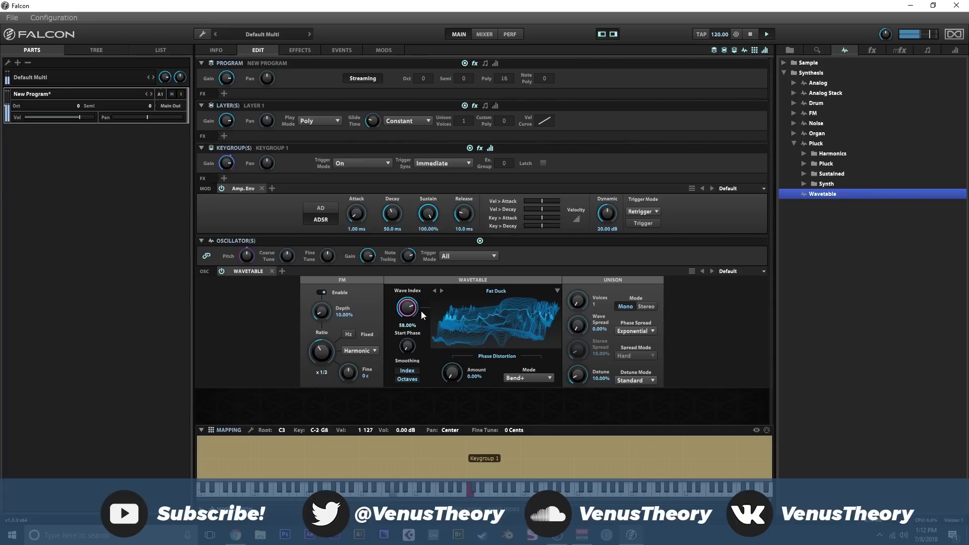
# - Set the wavetable's unison to 3 Stereo voices with 22.80% Wave Spread, 37.60% Stereo Spread and 46.80% Detune
pyautogui.moveTo(578, 301); pyautogui.dragTo(580, 262)
pyautogui.click(646, 307)
pyautogui.moveTo(585, 323)
pyautogui.mouseDown()
pyautogui.moveTo(583, 302)
pyautogui.moveTo(570, 316)
pyautogui.mouseUp()
pyautogui.moveTo(580, 373); pyautogui.dragTo(575, 359)
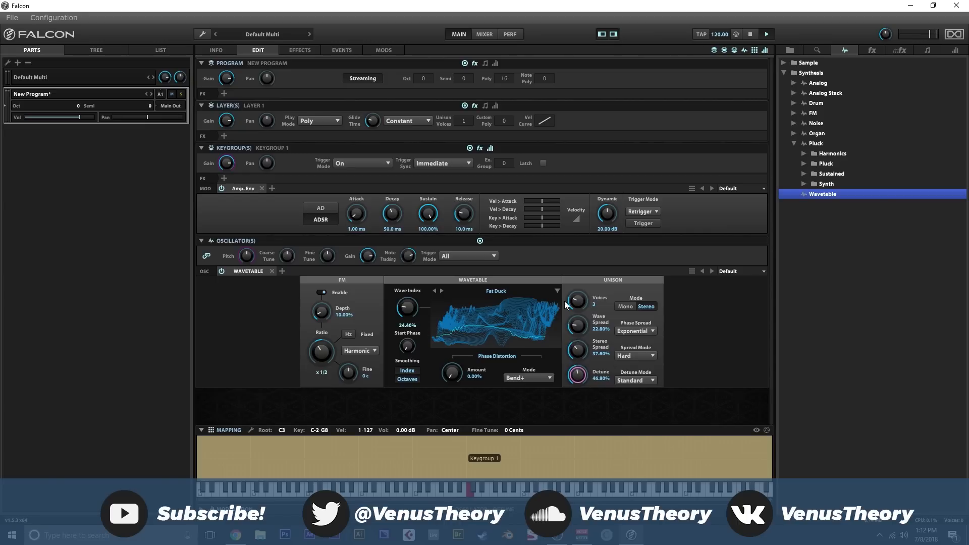
# - Set the Wave Index to 36% and the Phase Distortion to Bend+- with an amount of 18.40%
pyautogui.moveTo(406, 308); pyautogui.dragTo(423, 292)
pyautogui.click(527, 378)
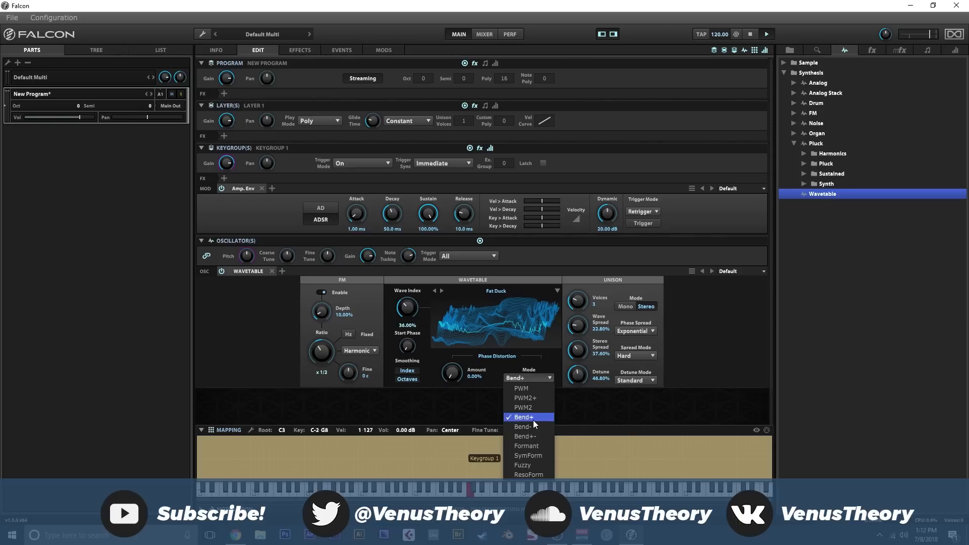
pyautogui.click(525, 437)
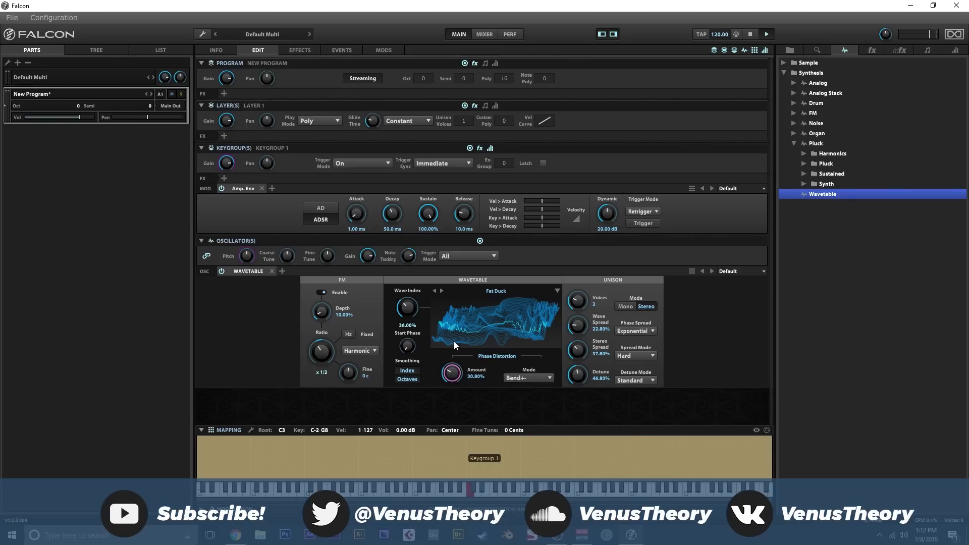
pyautogui.moveTo(453, 341); pyautogui.dragTo(478, 356)
# - Add an Analog oscillator beside the Wavetable with a Saw waveform, 4 stereo unison voices, about 25% Stereo Spread and 33.60% Detune
pyautogui.click(794, 83)
pyautogui.moveTo(794, 84); pyautogui.dragTo(322, 266)
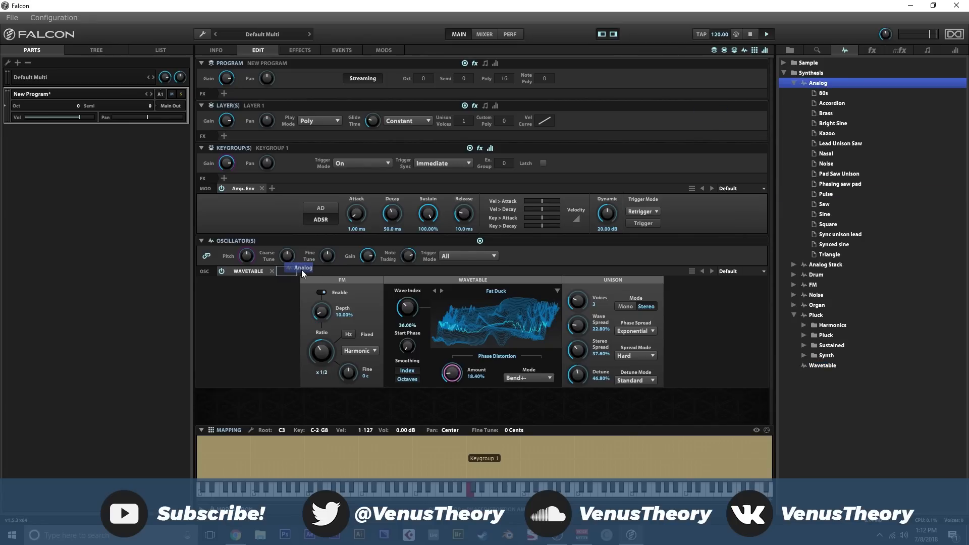
pyautogui.moveTo(301, 269); pyautogui.dragTo(301, 270)
pyautogui.click(341, 320)
pyautogui.click(340, 323)
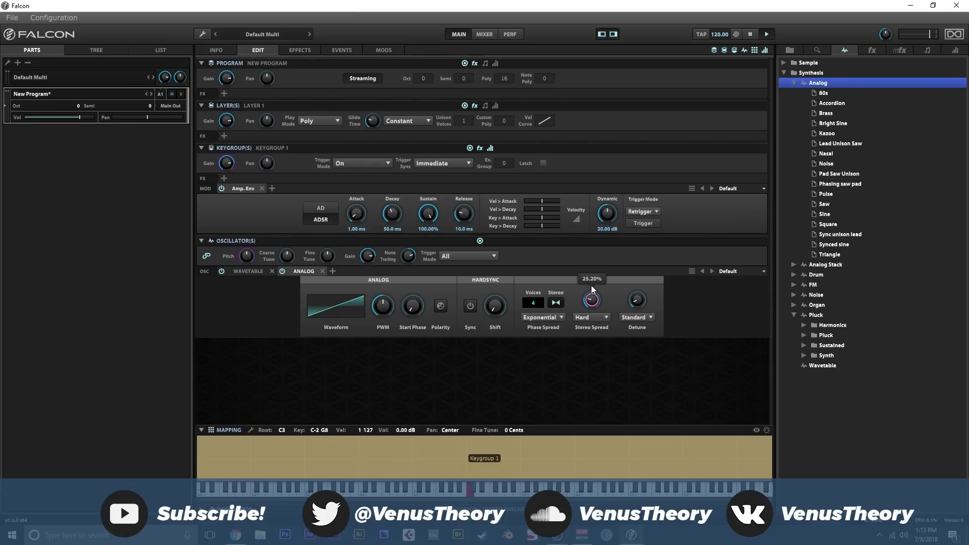
pyautogui.moveTo(632, 306); pyautogui.dragTo(635, 272)
# - Modulate the Analog oscillator's unison Detune with a new program-level LFO
pyautogui.rightClick(633, 276)
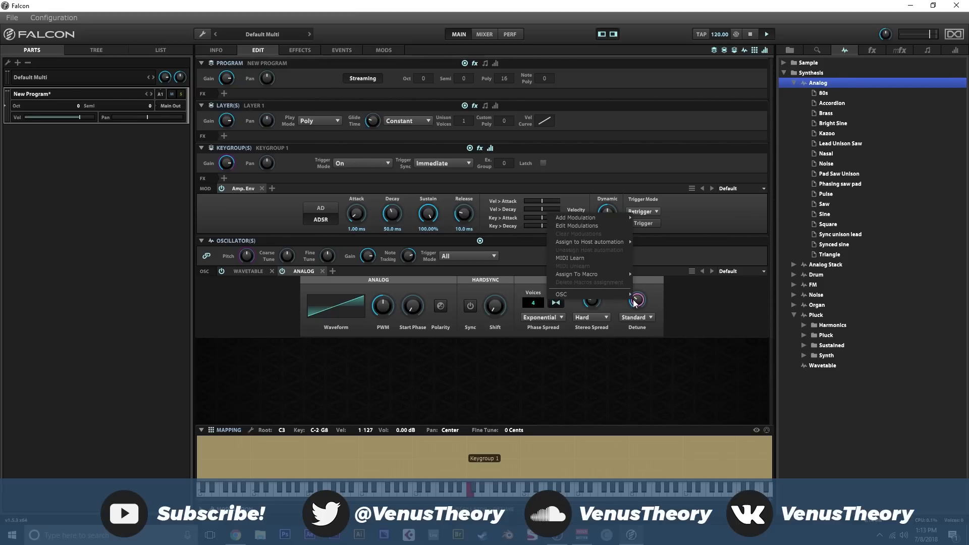
pyautogui.click(585, 226)
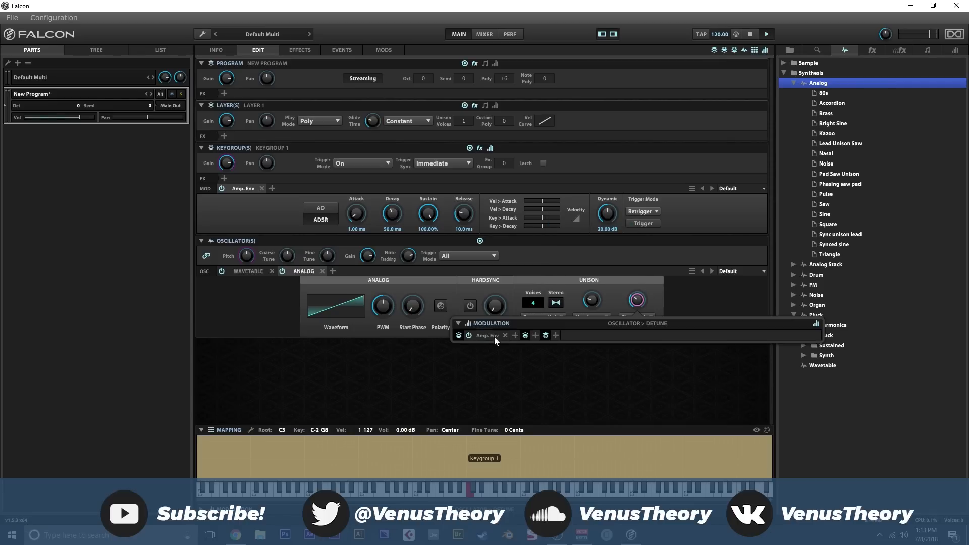
pyautogui.rightClick(632, 300)
pyautogui.moveTo(599, 217)
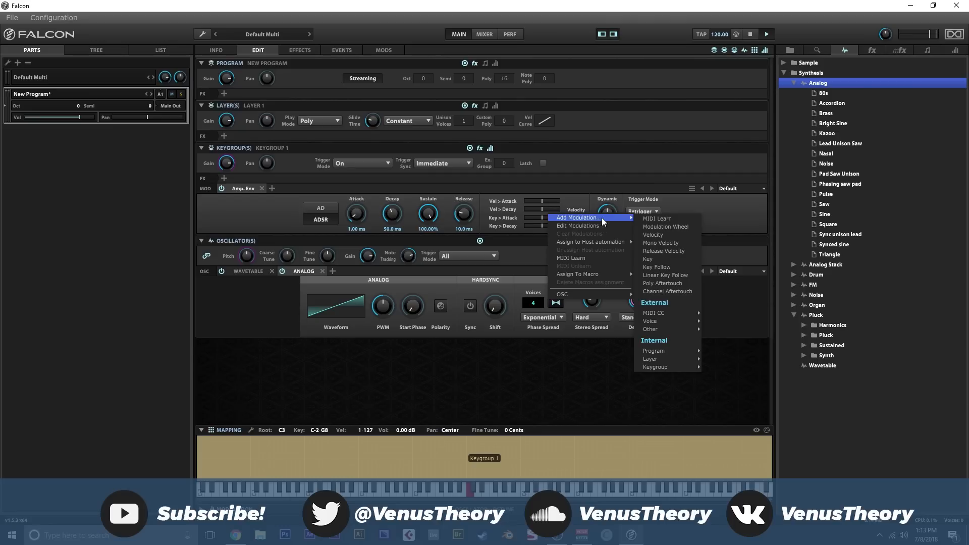
pyautogui.moveTo(666, 353)
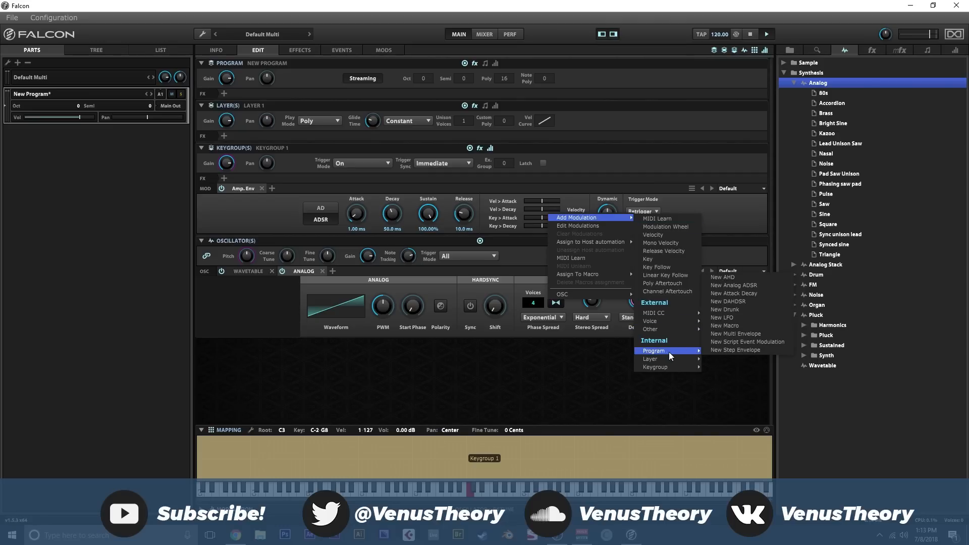
pyautogui.click(730, 318)
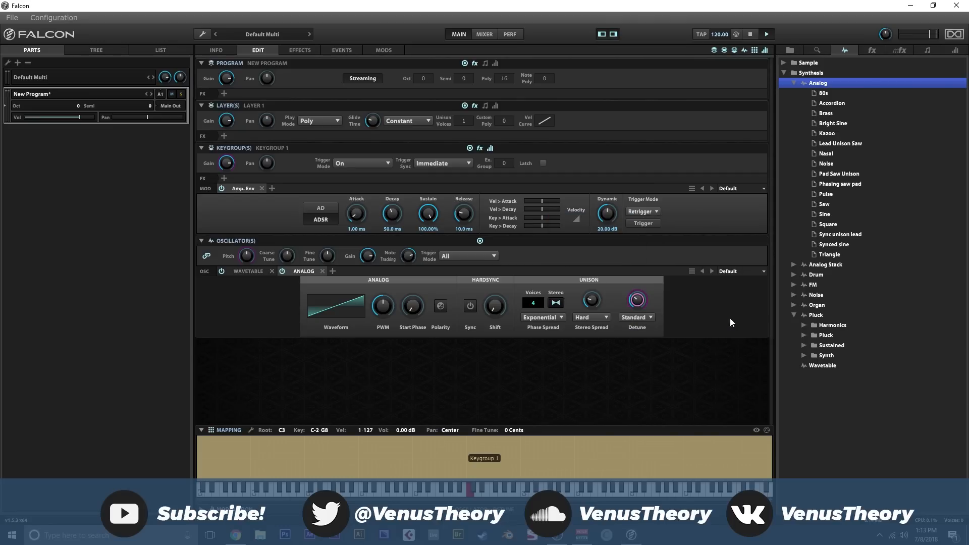
# - Set the Detune modulation's LFO to a frequency of 0.09 Hz and a depth of 24.40%, and close the modulation editor
pyautogui.rightClick(637, 301)
pyautogui.click(574, 223)
pyautogui.moveTo(622, 371); pyautogui.dragTo(630, 453)
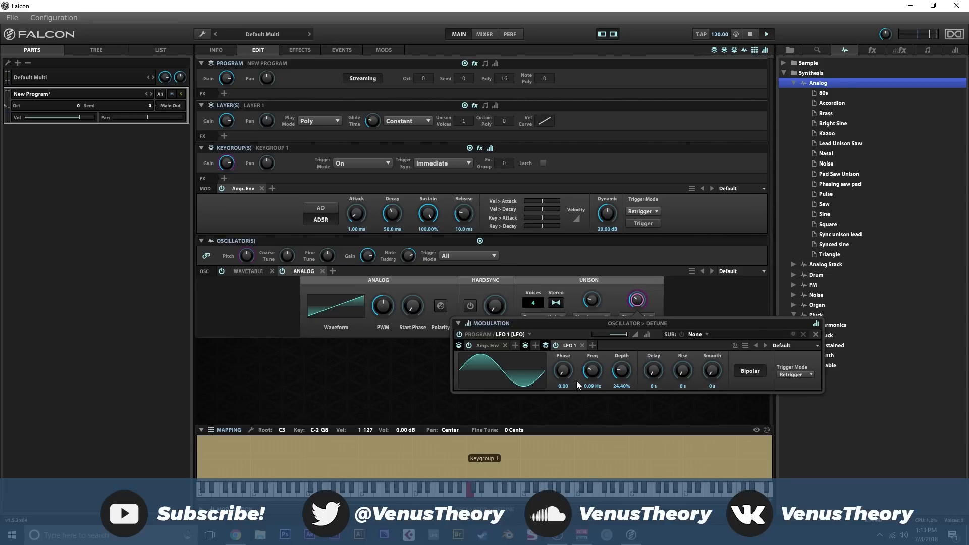
pyautogui.click(434, 348)
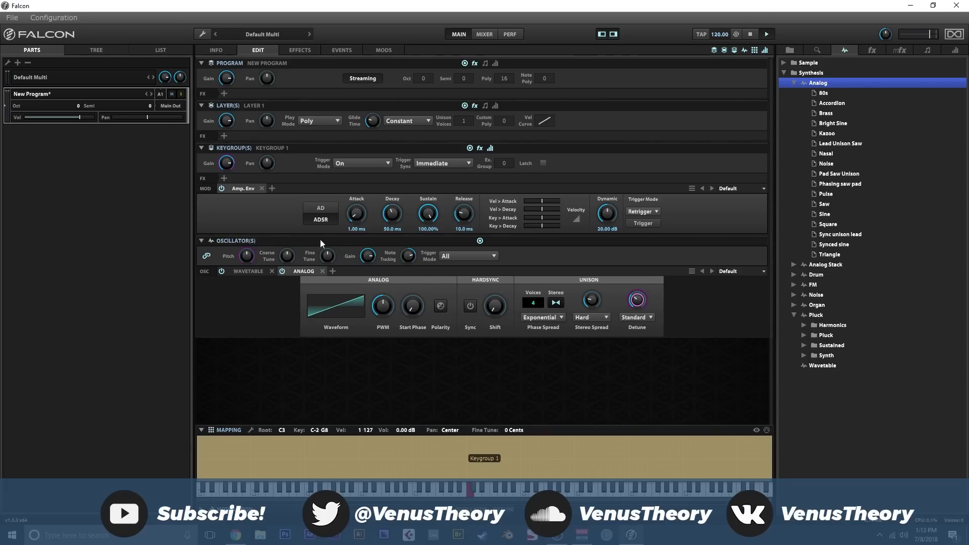
# - Set the oscillator Pitch to -12
pyautogui.doubleClick(253, 253)
pyautogui.write('-12')
pyautogui.press('Return')
# - Modulate the Wavetable oscillator's Phase Distortion Amount with a new program-level LFO set to 0.14 Hz and 30.40% depth
pyautogui.click(246, 273)
pyautogui.click(326, 293)
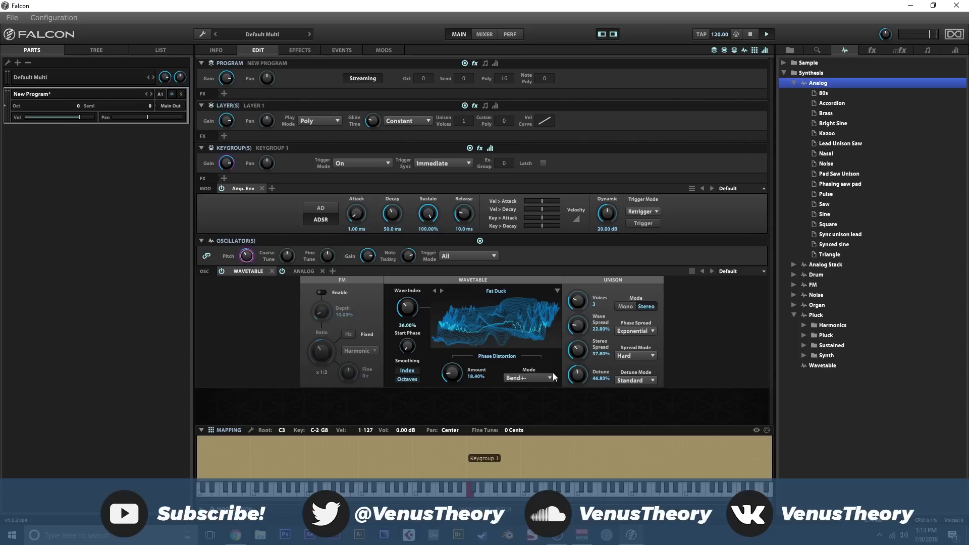
pyautogui.rightClick(455, 374)
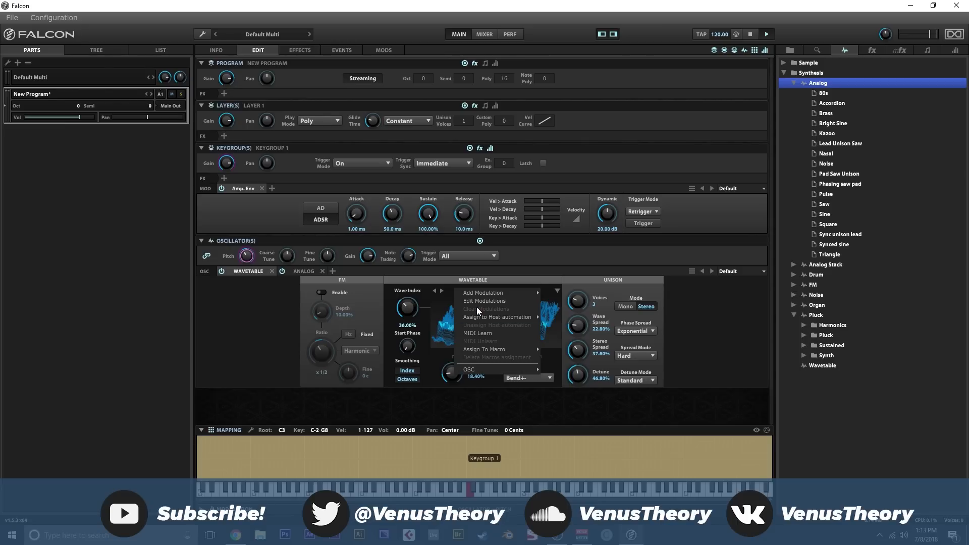
pyautogui.moveTo(486, 294)
pyautogui.moveTo(568, 292)
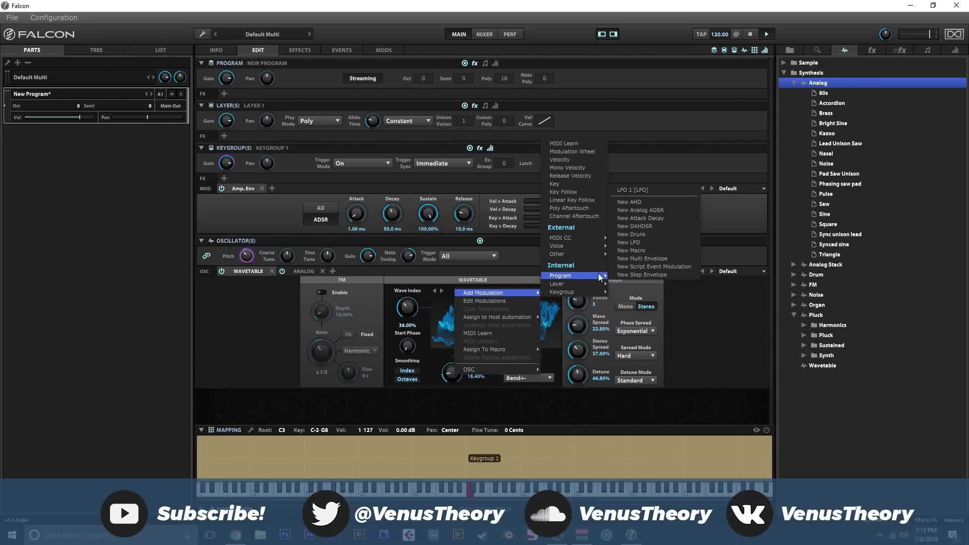
pyautogui.click(647, 236)
pyautogui.rightClick(462, 373)
pyautogui.click(480, 298)
pyautogui.moveTo(427, 454); pyautogui.dragTo(419, 463)
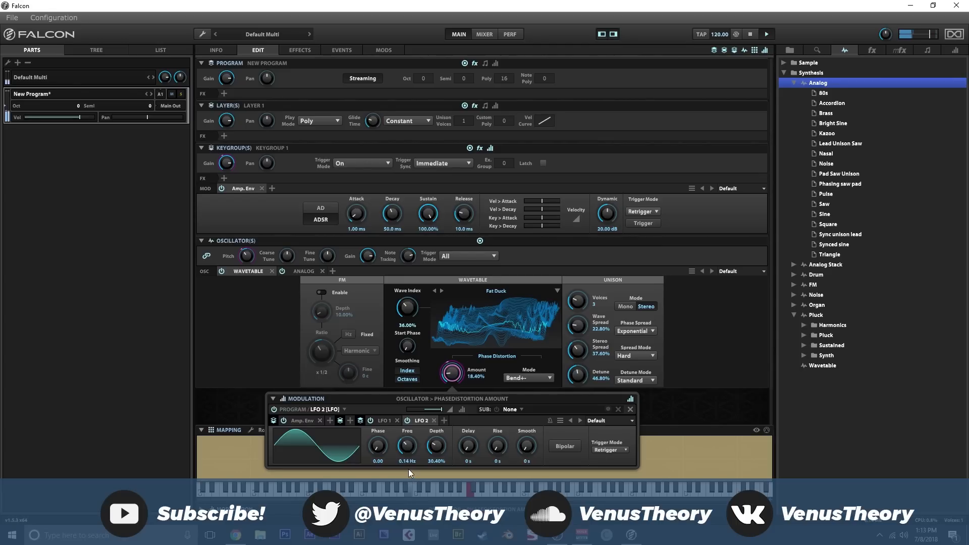
# - Modulate the Wave Index with another new program-level LFO at 0.10 Hz and 33.20% depth, and close the modulation editor
pyautogui.rightClick(407, 307)
pyautogui.moveTo(458, 219)
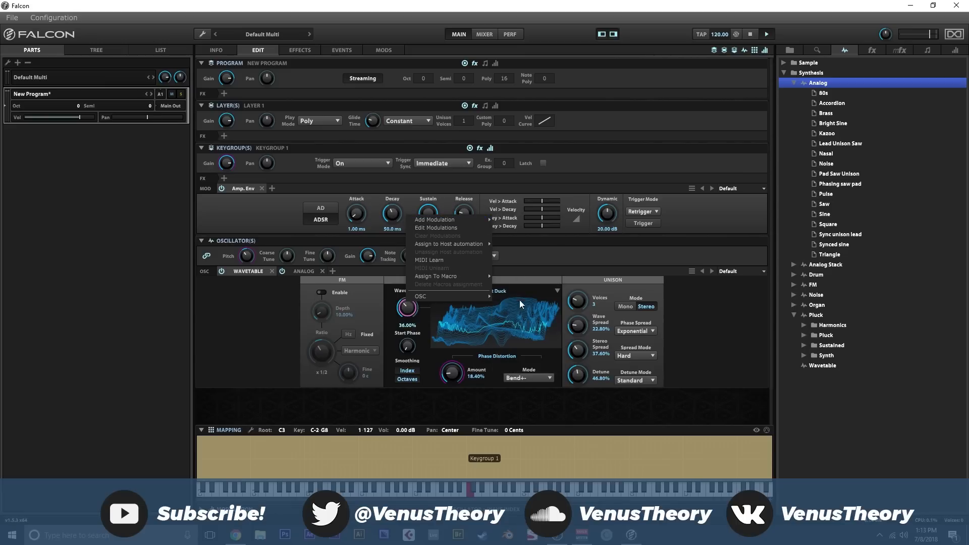
pyautogui.moveTo(512, 353)
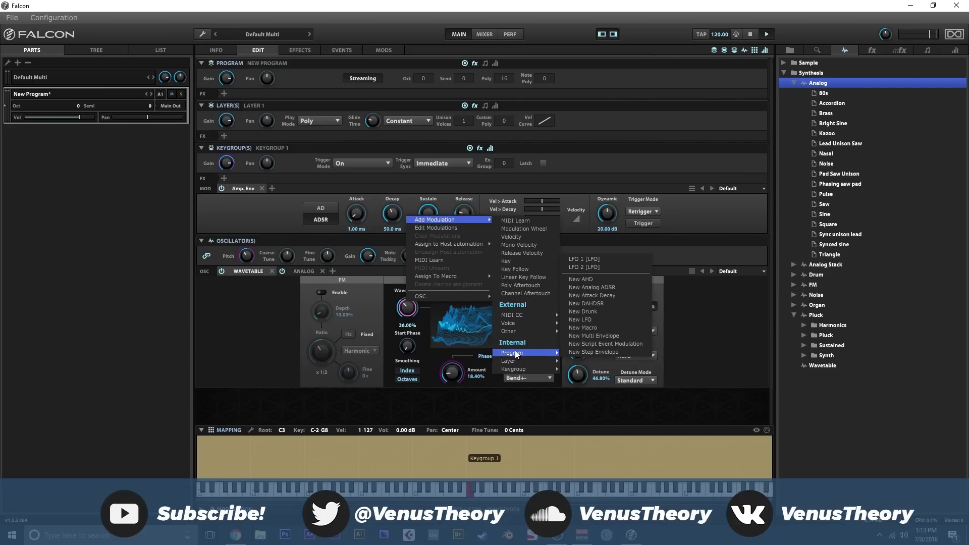
pyautogui.click(596, 329)
pyautogui.rightClick(416, 307)
pyautogui.click(441, 231)
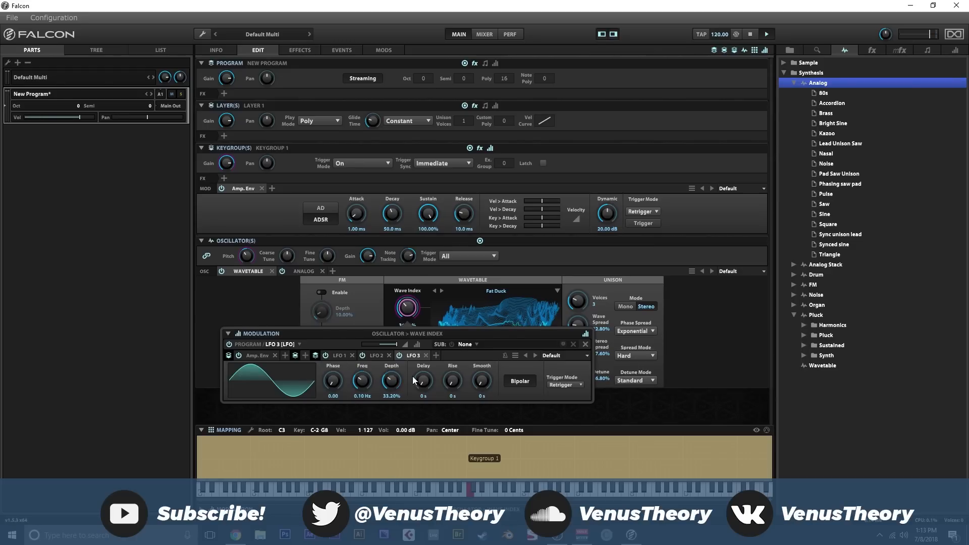
pyautogui.click(691, 362)
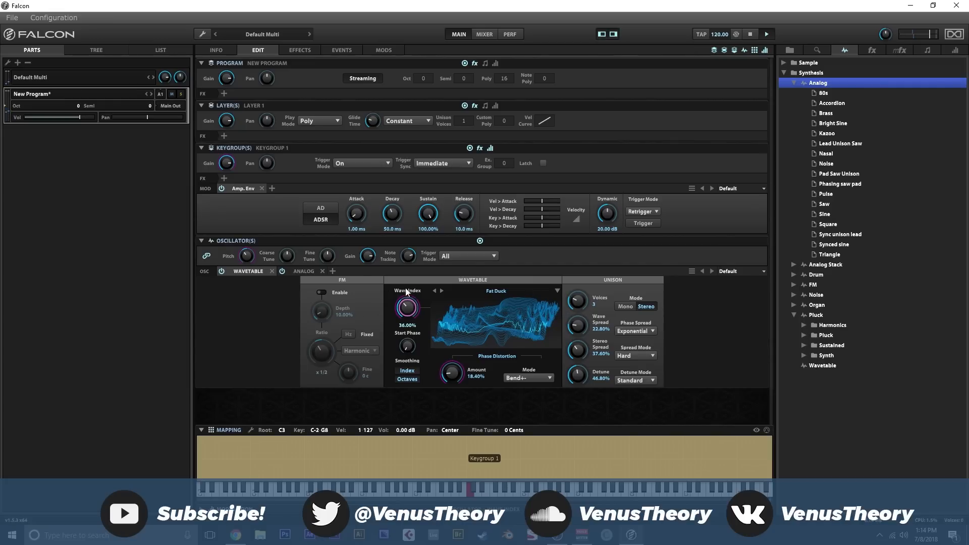
# - Assign the Analog oscillator's Hardsync Shift to a new macro
pyautogui.click(303, 271)
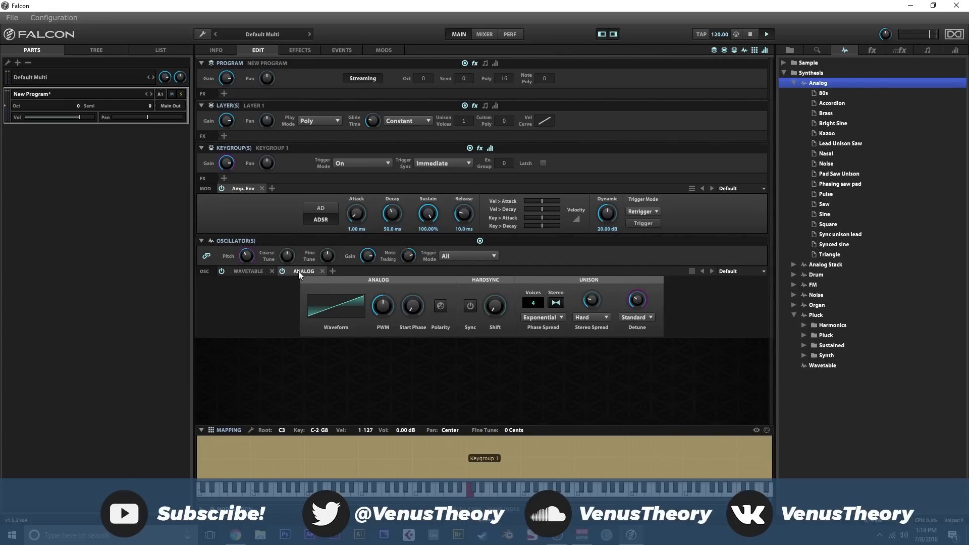
pyautogui.rightClick(474, 308)
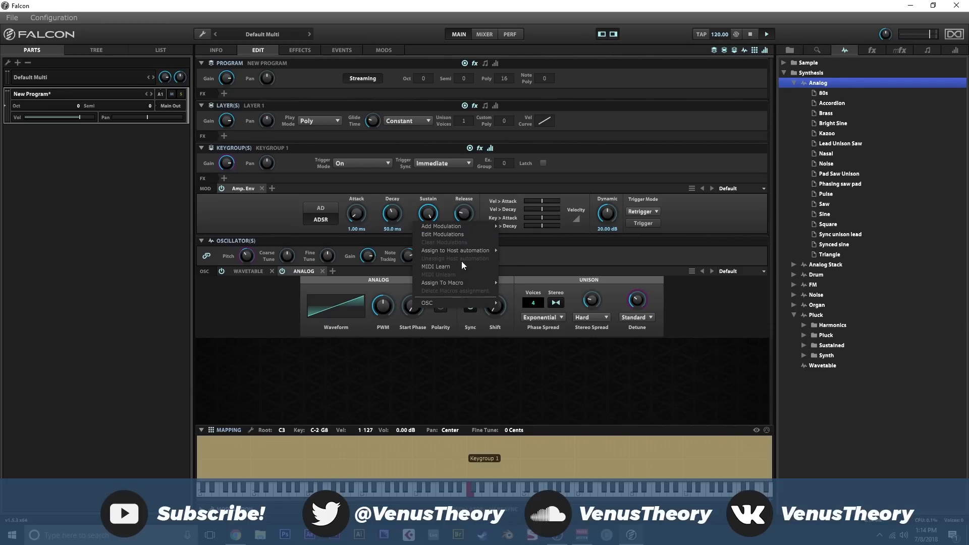
pyautogui.moveTo(465, 282)
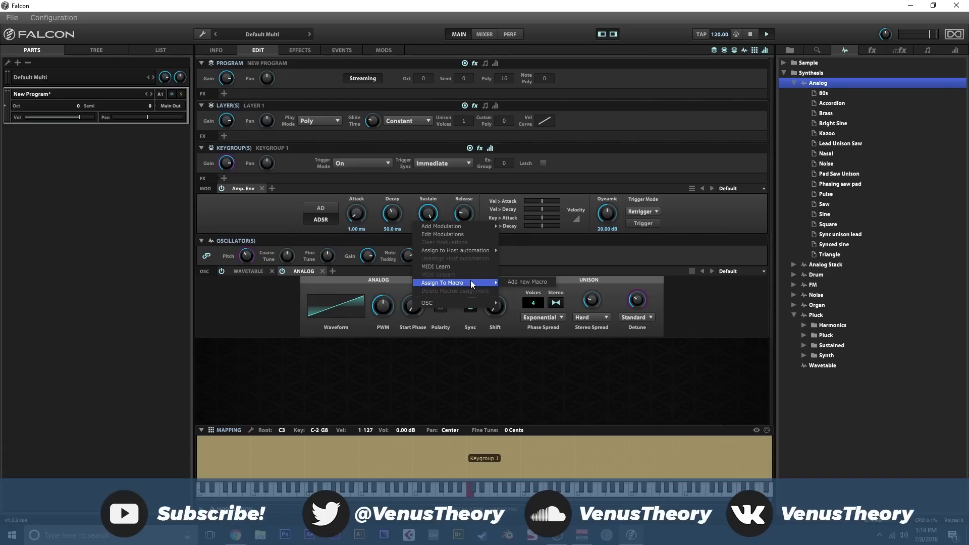
pyautogui.click(518, 281)
# - Move the new macro knob toward the left edge of the program's macro page and rename it Sync
pyautogui.click(218, 50)
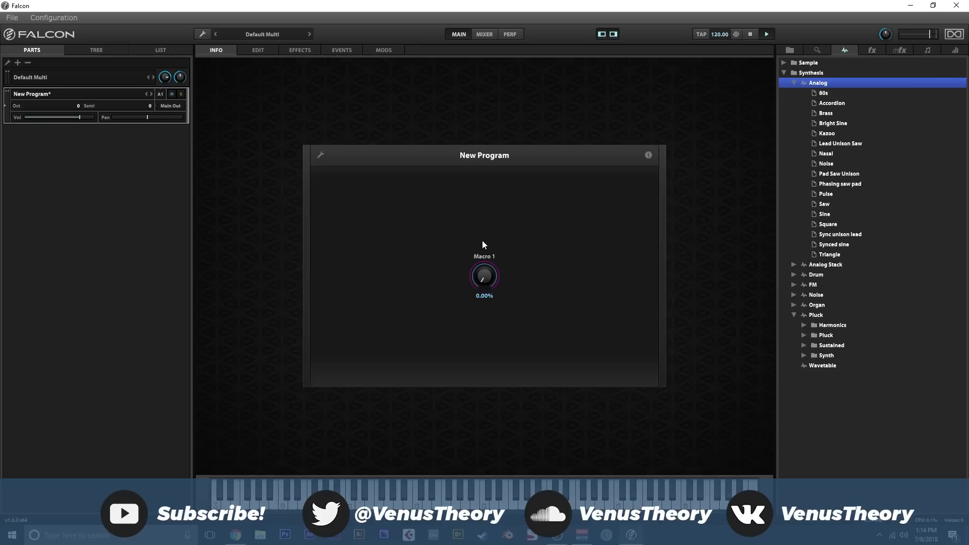
pyautogui.click(319, 155)
pyautogui.moveTo(478, 277); pyautogui.dragTo(351, 262)
pyautogui.write('sync')
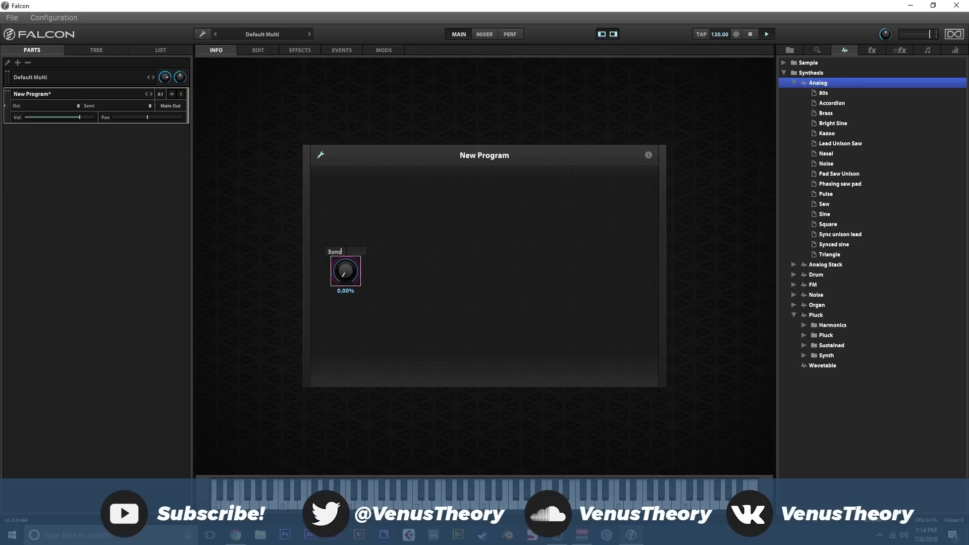
pyautogui.click(320, 155)
# - Add an Analog Crunch distortion effect to the program's effect chain
pyautogui.click(300, 51)
pyautogui.click(873, 50)
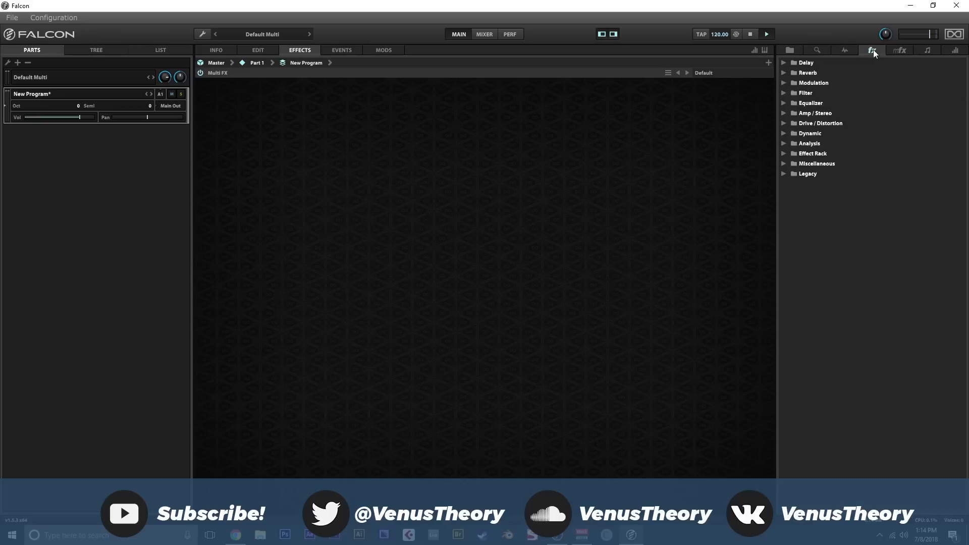
pyautogui.click(786, 123)
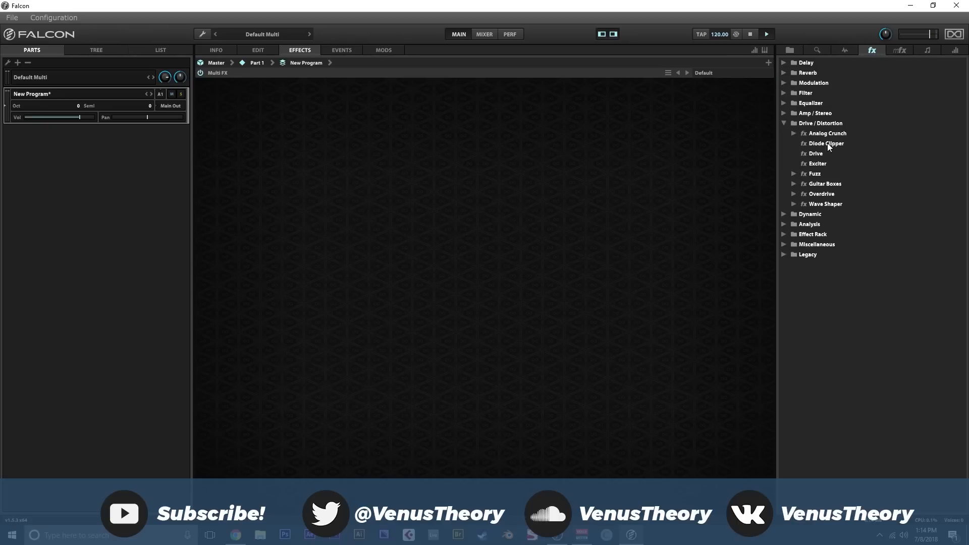
pyautogui.click(830, 134)
pyautogui.moveTo(464, 112); pyautogui.dragTo(369, 120)
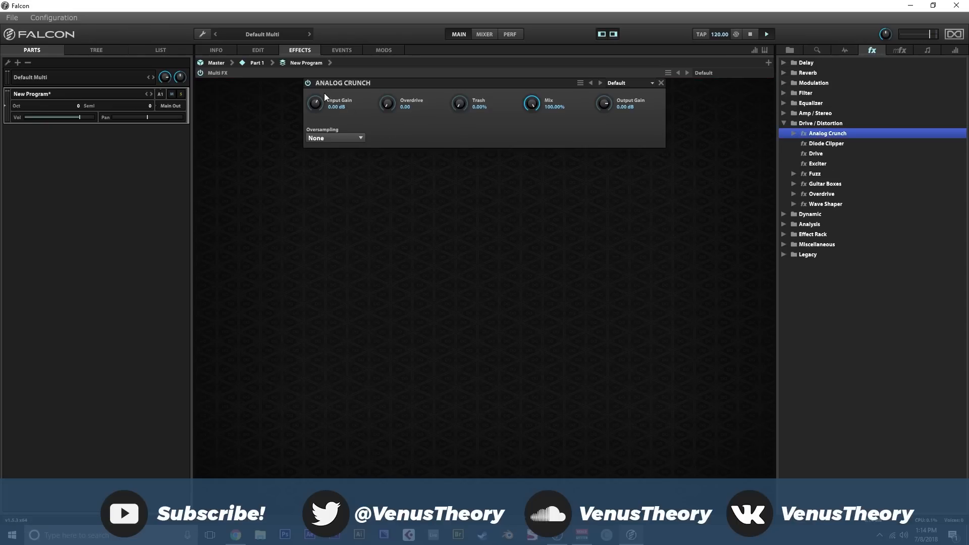
# - Set Analog Crunch to 5.60 dB Input Gain, 1.76 Overdrive, 11.20% Trash, 78.40% Mix and 2x Oversampling
pyautogui.moveTo(320, 88); pyautogui.dragTo(320, 84)
pyautogui.moveTo(386, 103); pyautogui.dragTo(386, 84)
pyautogui.moveTo(458, 107); pyautogui.dragTo(461, 94)
pyautogui.moveTo(534, 106); pyautogui.dragTo(535, 133)
pyautogui.click(338, 138)
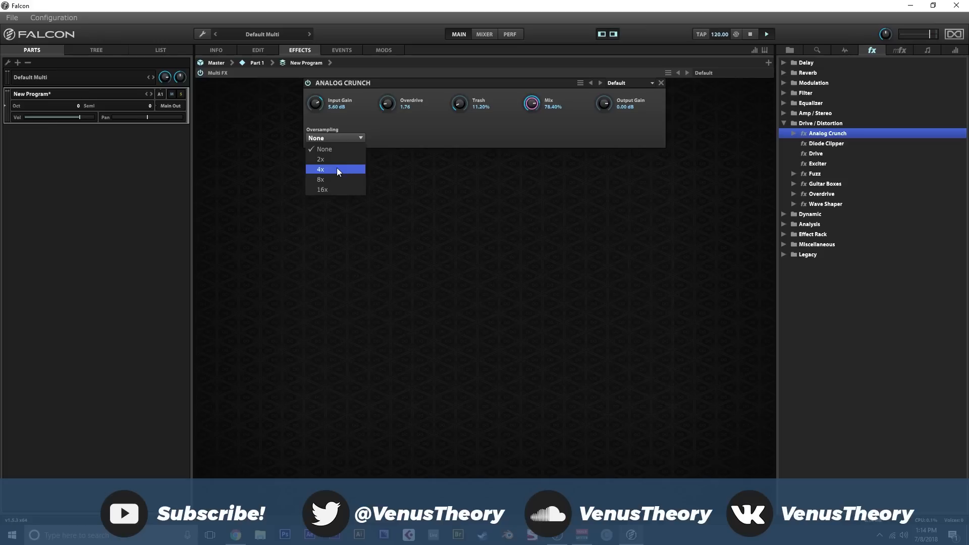
pyautogui.click(337, 160)
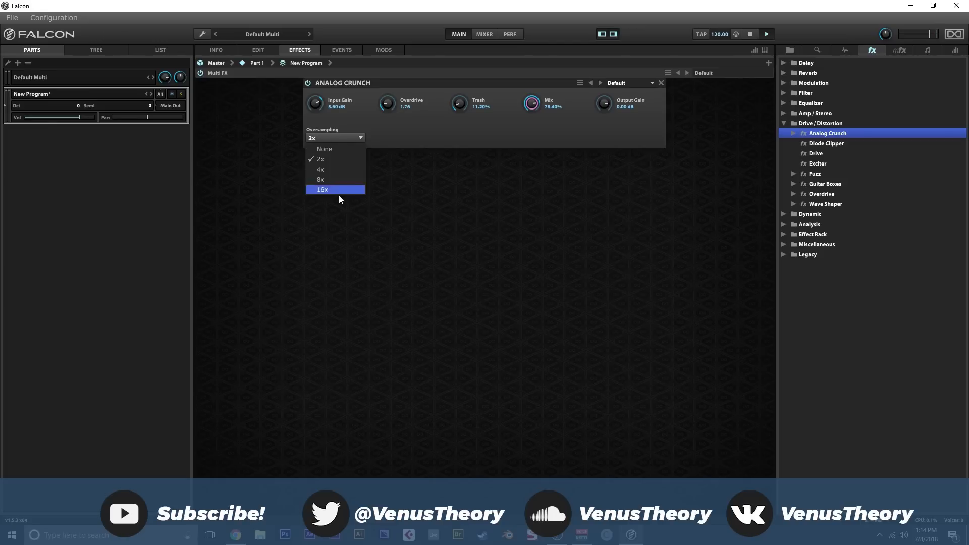
pyautogui.click(339, 159)
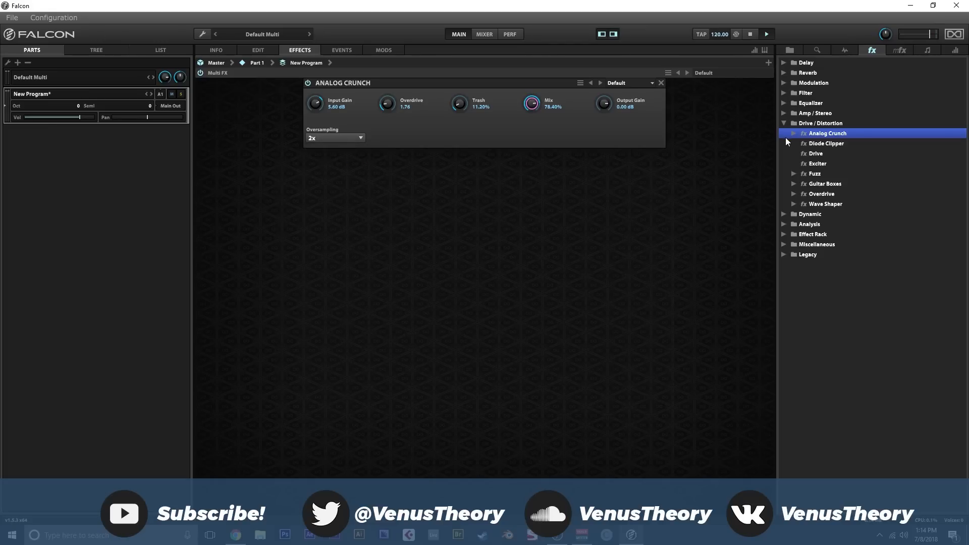
# - Add an Ensemble 505 after Analog Crunch, with Mode II and a Mix of 36.40%
pyautogui.click(785, 82)
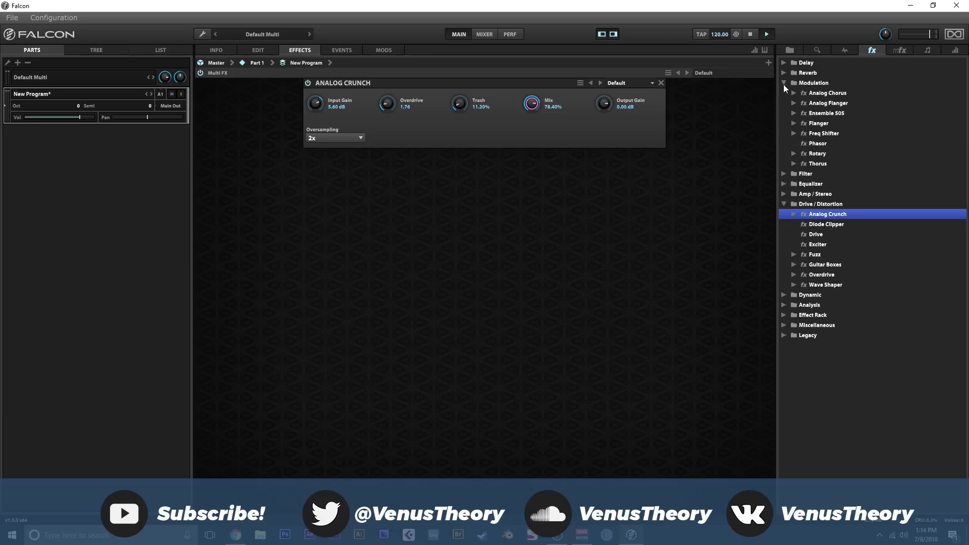
pyautogui.moveTo(826, 113); pyautogui.dragTo(393, 98)
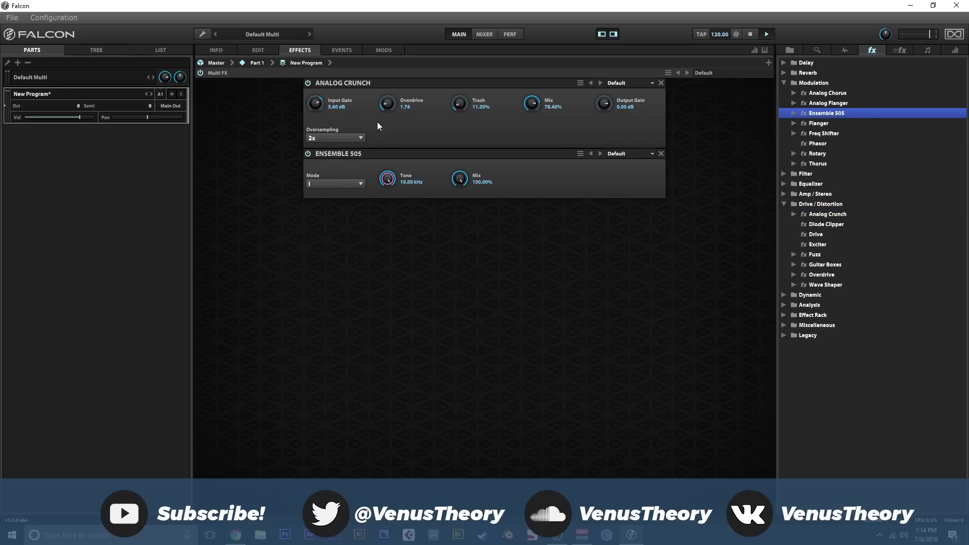
pyautogui.click(335, 184)
pyautogui.click(333, 210)
pyautogui.moveTo(462, 180); pyautogui.dragTo(466, 270)
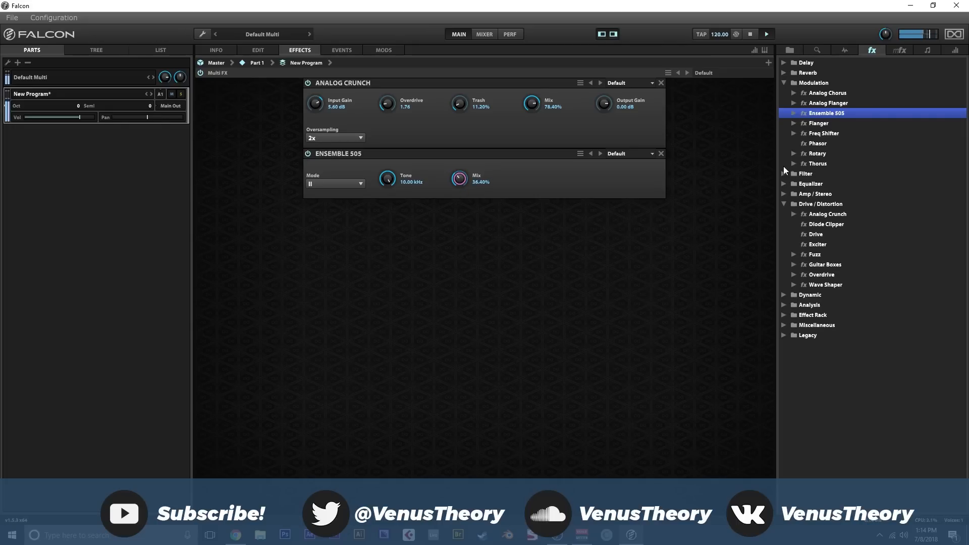
# - Add a Comb Filter and two SVF filters after the Ensemble 505
pyautogui.click(784, 82)
pyautogui.click(784, 124)
pyautogui.click(784, 93)
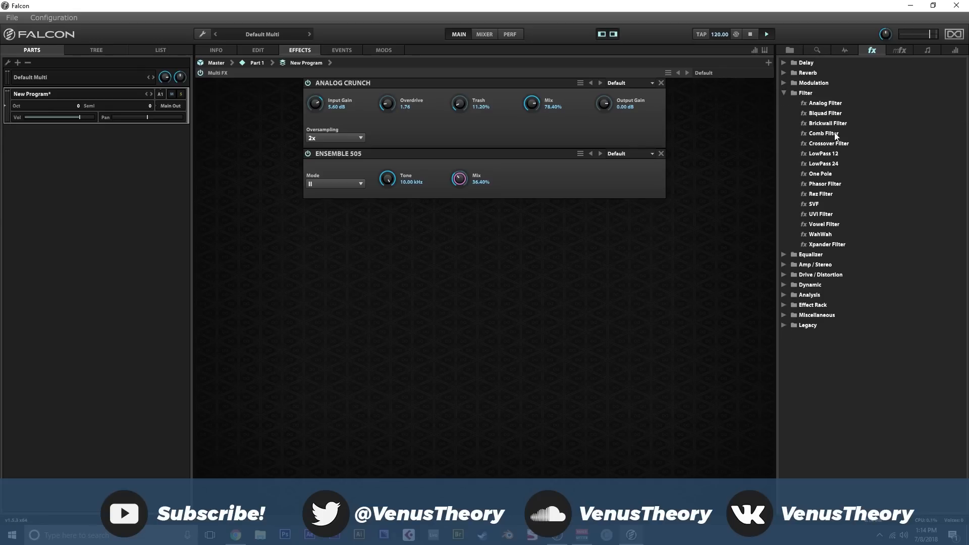
pyautogui.doubleClick(812, 132)
pyautogui.moveTo(803, 217); pyautogui.dragTo(559, 317)
pyautogui.moveTo(484, 334); pyautogui.dragTo(484, 336)
# - Set both SVF filters to Notch mode, with Cutoffs of 642.7 Hz on the first and 575.4 Hz on the second
pyautogui.click(541, 286)
pyautogui.click(547, 332)
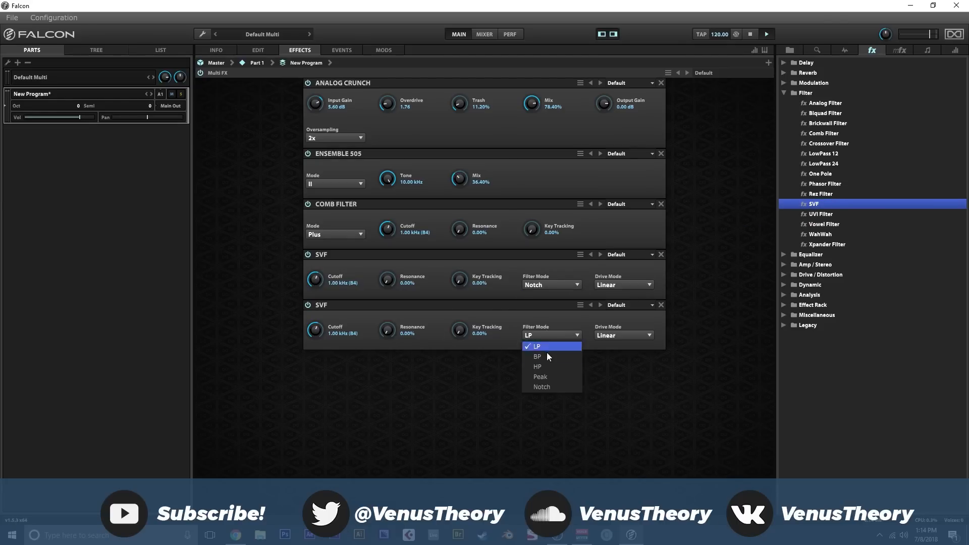
pyautogui.click(548, 385)
pyautogui.moveTo(315, 333); pyautogui.dragTo(314, 344)
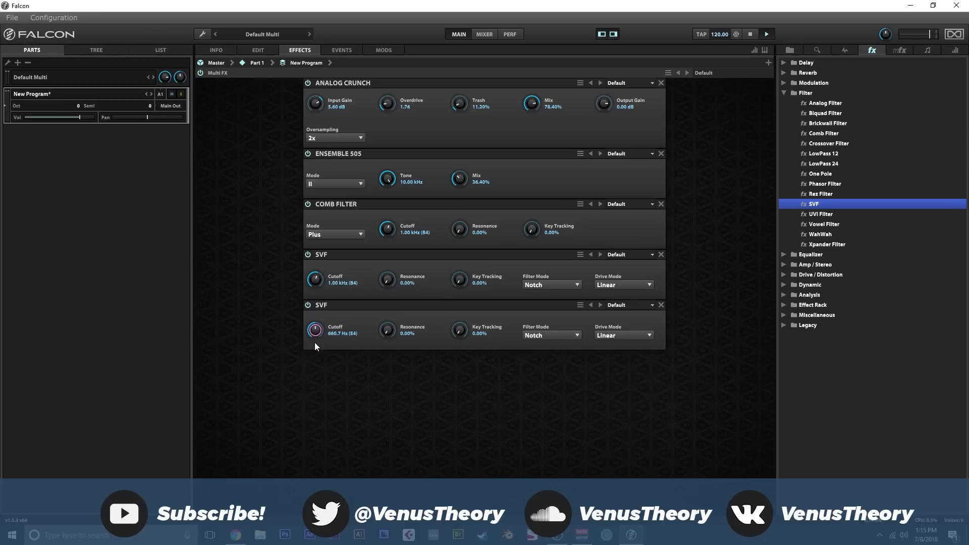
pyautogui.moveTo(314, 283); pyautogui.dragTo(314, 293)
# - Modulate the first SVF's Cutoff with a new program-level LFO at 0.08 Hz and 43.20% depth, and close its editor
pyautogui.rightClick(314, 279)
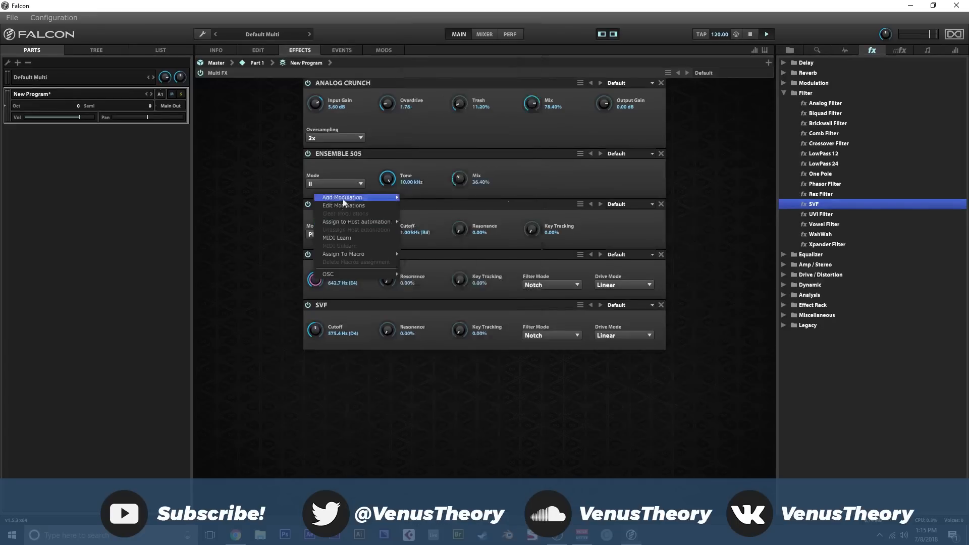
pyautogui.moveTo(343, 197)
pyautogui.moveTo(434, 266)
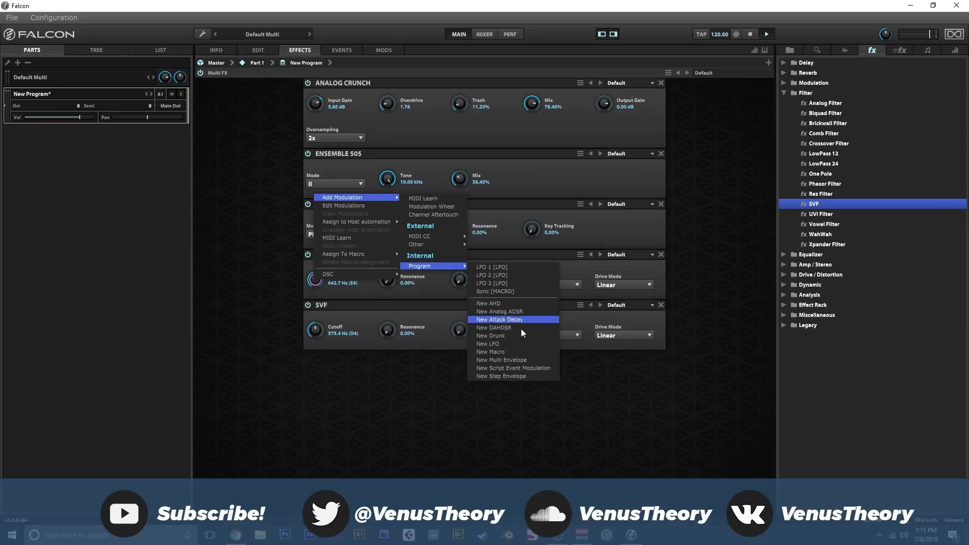
pyautogui.click(519, 344)
pyautogui.rightClick(315, 280)
pyautogui.click(338, 208)
pyautogui.moveTo(299, 349); pyautogui.dragTo(307, 404)
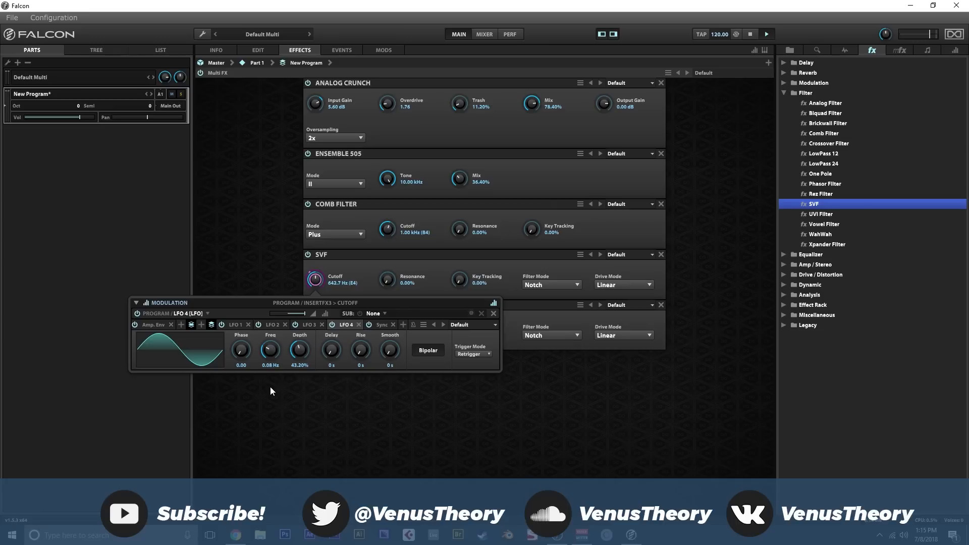
pyautogui.click(326, 398)
# - Modulate the second SVF's Cutoff with a new program-level Drunk modulator
pyautogui.rightClick(314, 332)
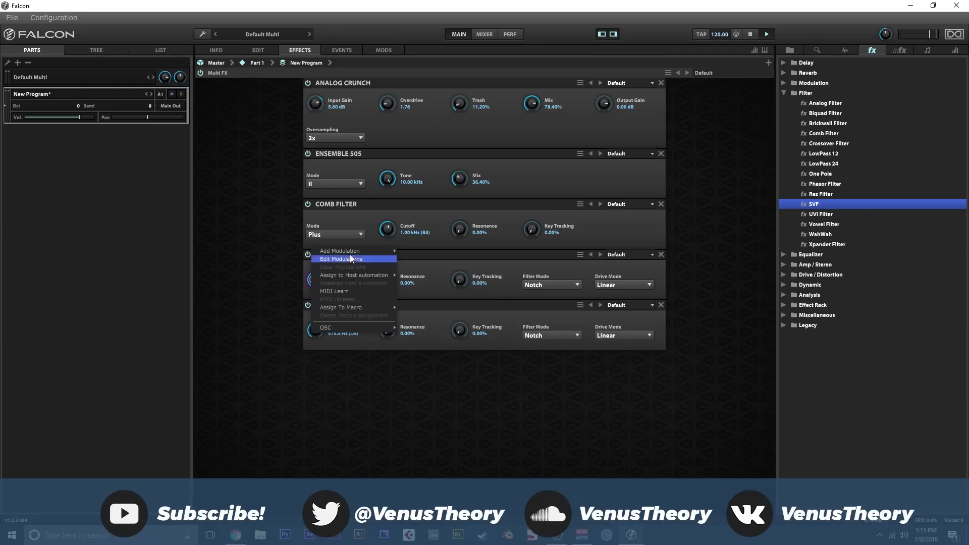
pyautogui.moveTo(353, 251)
pyautogui.moveTo(447, 319)
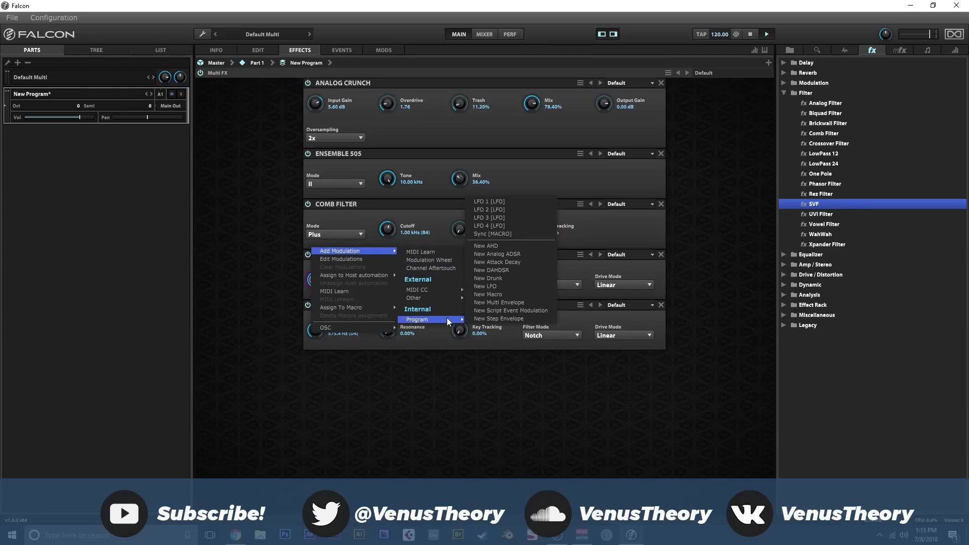
pyautogui.click(505, 286)
# - Reduce the Drunk modulation's amount and Smooth value, and close the modulation editor
pyautogui.rightClick(319, 331)
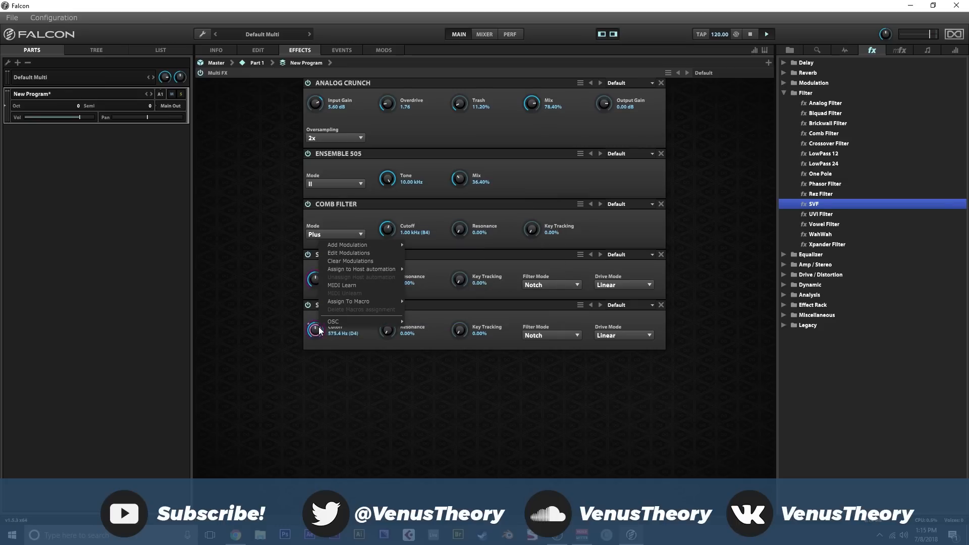
pyautogui.click(350, 253)
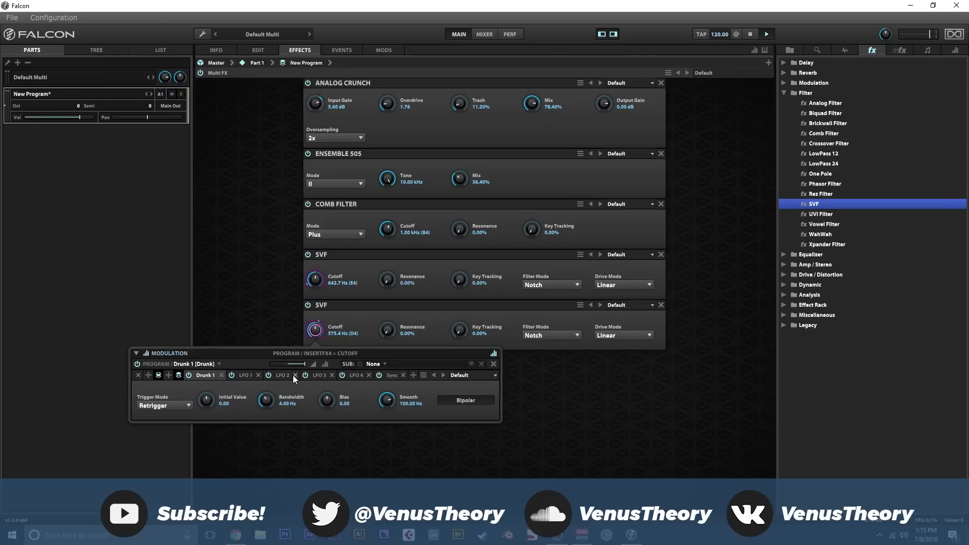
pyautogui.moveTo(301, 366); pyautogui.dragTo(298, 364)
pyautogui.moveTo(379, 411); pyautogui.dragTo(386, 430)
pyautogui.moveTo(301, 369); pyautogui.dragTo(298, 364)
pyautogui.click(569, 372)
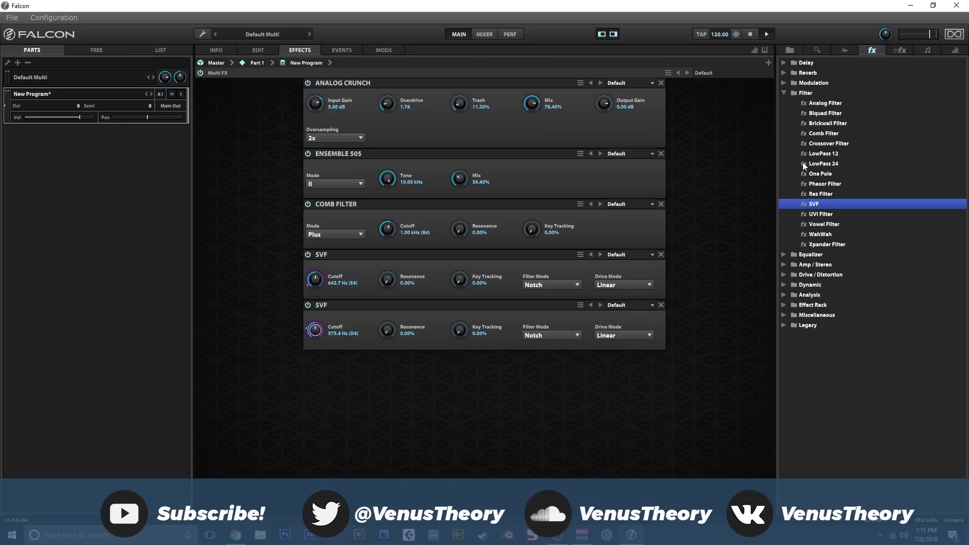
# - Raise the second SVF's Cutoff to 2.34 kHz and assign it to a macro
pyautogui.moveTo(317, 333); pyautogui.dragTo(321, 306)
pyautogui.rightClick(318, 331)
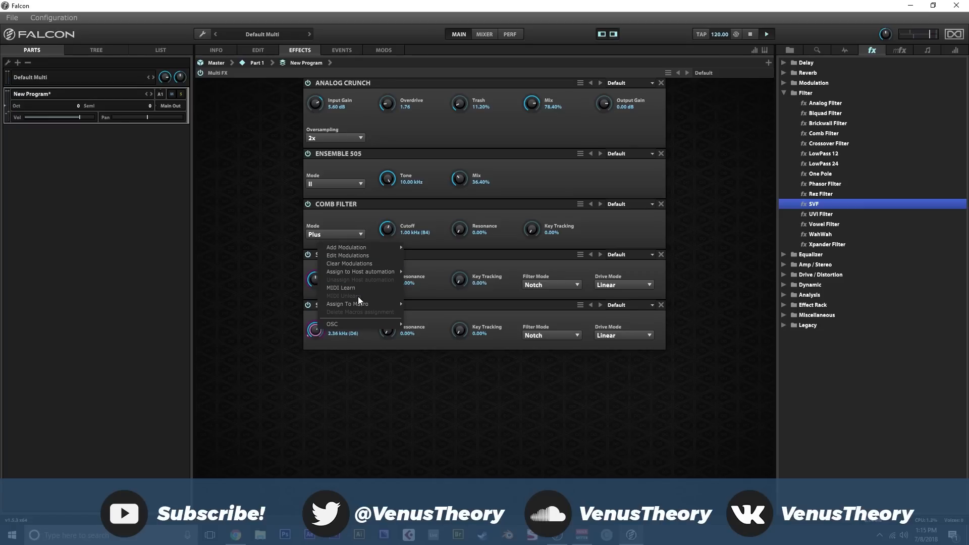
pyautogui.moveTo(359, 303)
pyautogui.click(426, 302)
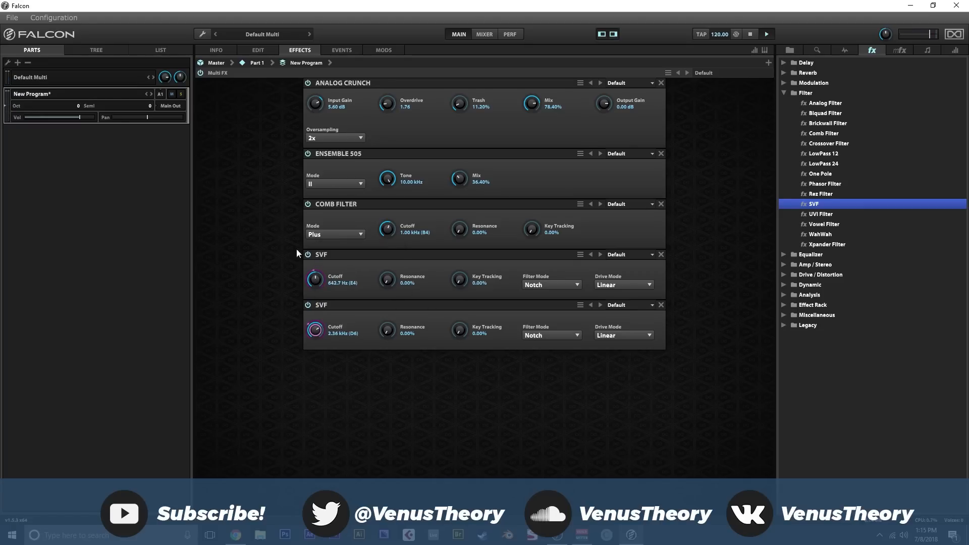
# - Rename the new macro "notch 2 base" and align its knob beside the Sync macro on the program's info page
pyautogui.click(228, 50)
pyautogui.click(320, 155)
pyautogui.moveTo(328, 172); pyautogui.dragTo(403, 250)
pyautogui.write('notch 2 base')
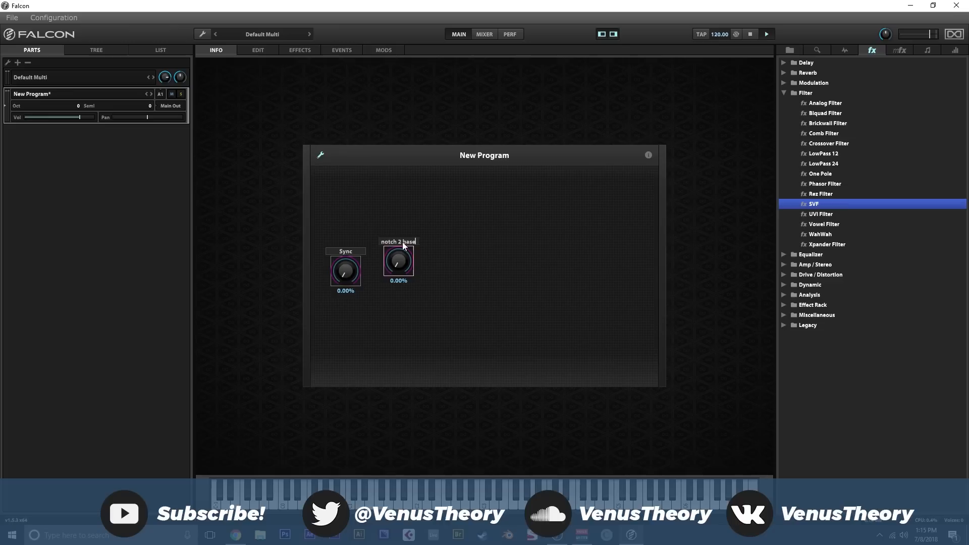
pyautogui.click(320, 155)
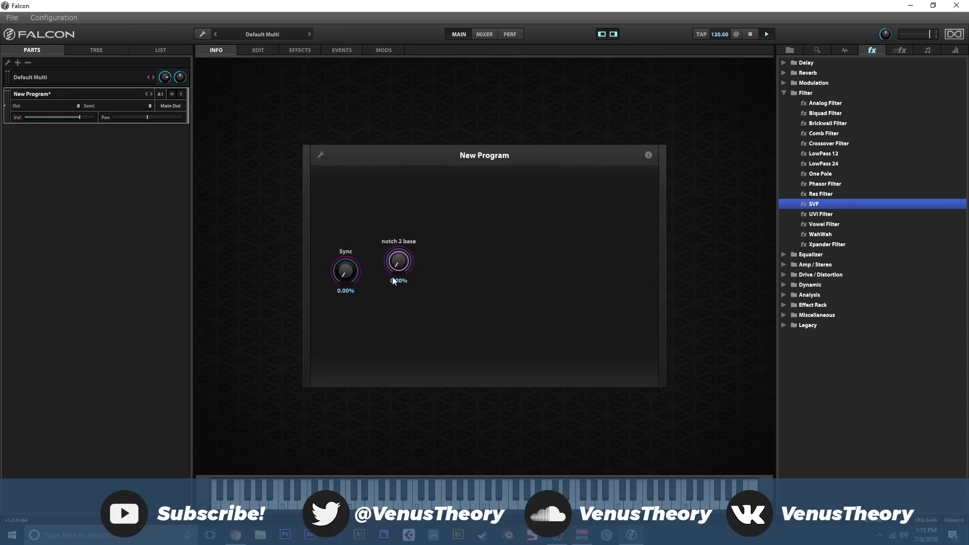
pyautogui.click(326, 158)
pyautogui.moveTo(402, 278); pyautogui.dragTo(390, 288)
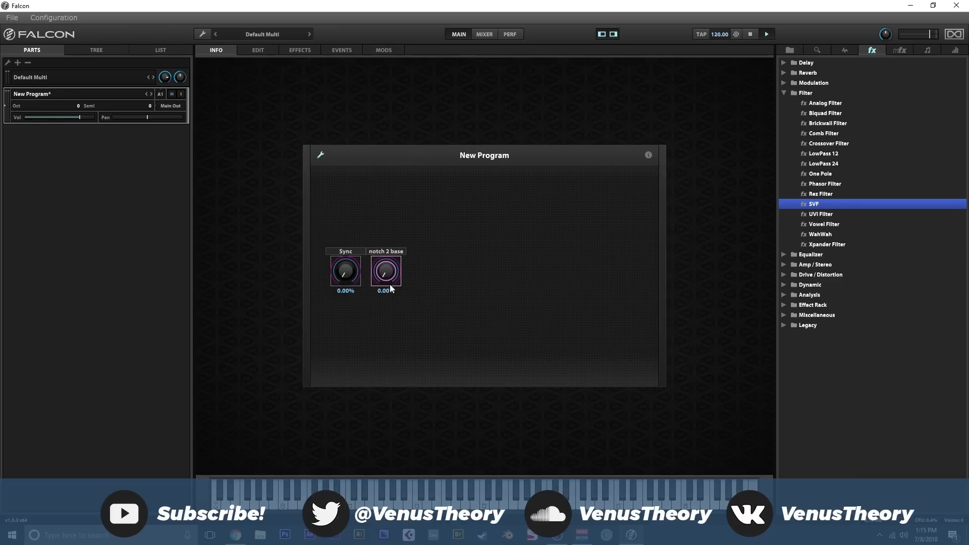
pyautogui.click(323, 156)
# - Add a third SVF filter to the program effects, set its Filter Mode to BP, and move it ahead of the two notch SVFs
pyautogui.click(295, 50)
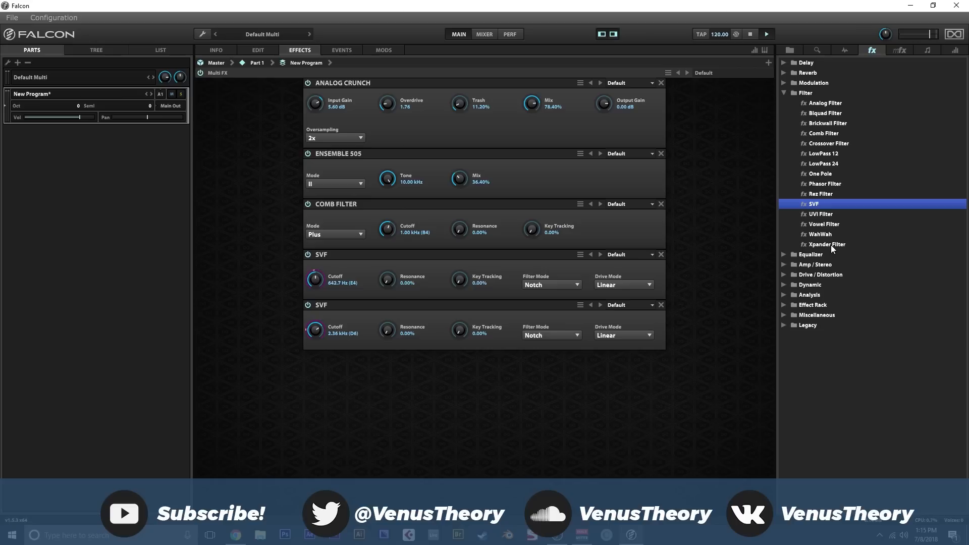
pyautogui.moveTo(814, 205); pyautogui.dragTo(424, 368)
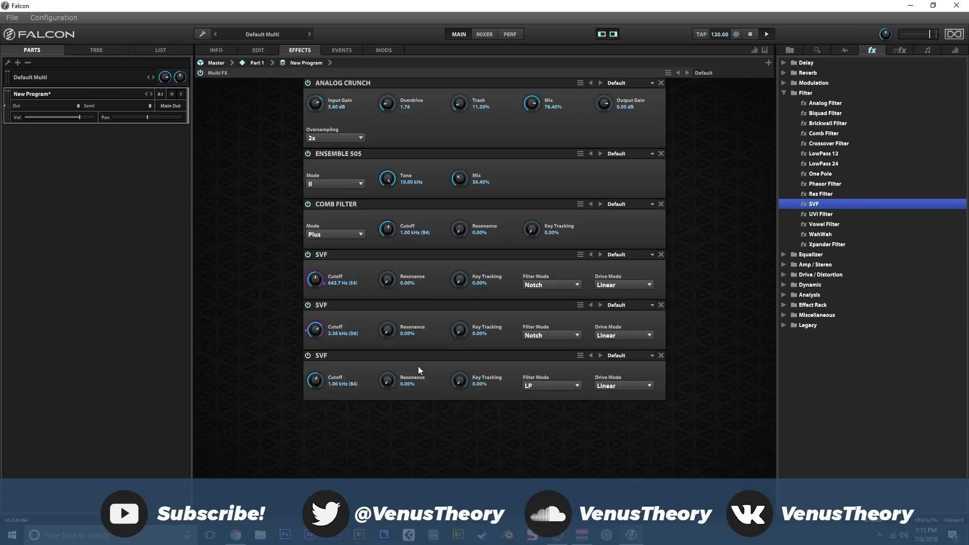
pyautogui.click(550, 386)
pyautogui.click(550, 407)
pyautogui.moveTo(392, 359); pyautogui.dragTo(398, 265)
# - Assign the band-pass SVF's Cutoff to a new macro
pyautogui.rightClick(318, 277)
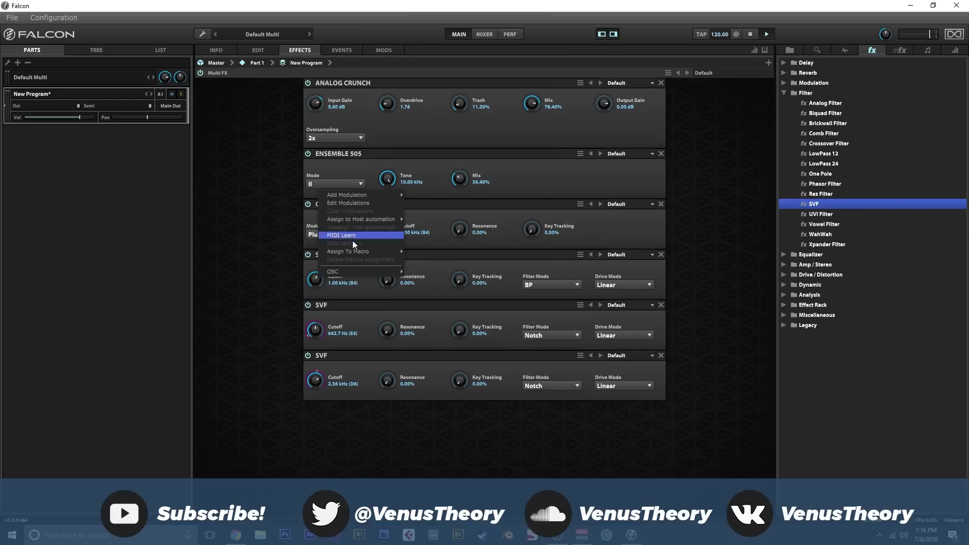
pyautogui.moveTo(363, 252)
pyautogui.click(443, 275)
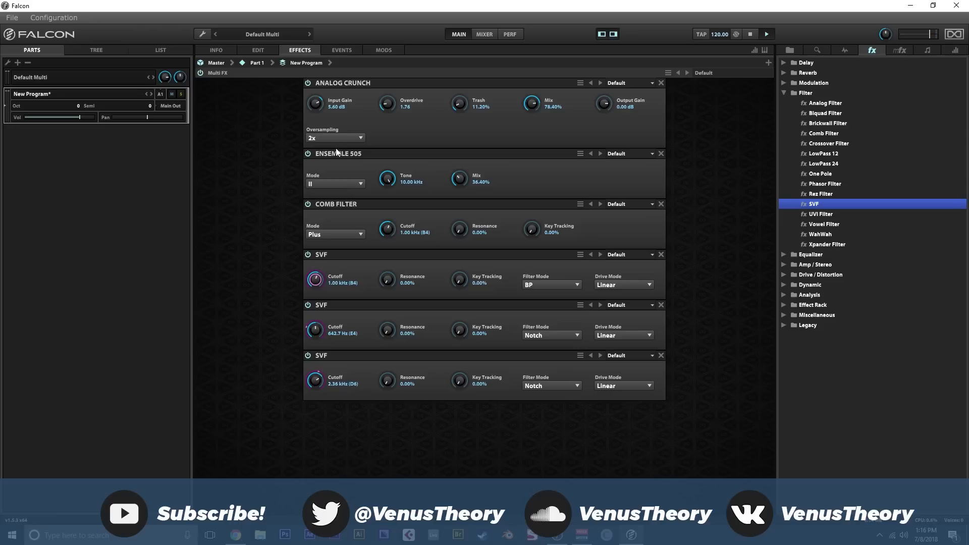
# - Place the new macro knob beside notch 2 base and rename it "bp cut"
pyautogui.click(217, 51)
pyautogui.click(320, 155)
pyautogui.moveTo(324, 179); pyautogui.dragTo(453, 266)
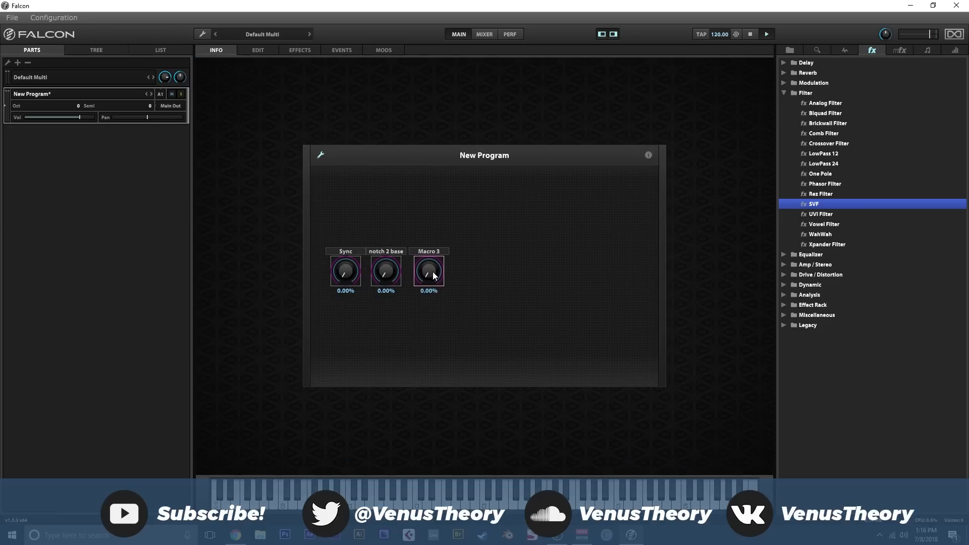
pyautogui.write('bp cyut')
# - Add a 3 Band Compressor after the SVFs with low, mid and high thresholds of -48.36, -51.48 and -49.92 dB
pyautogui.click(297, 52)
pyautogui.click(784, 93)
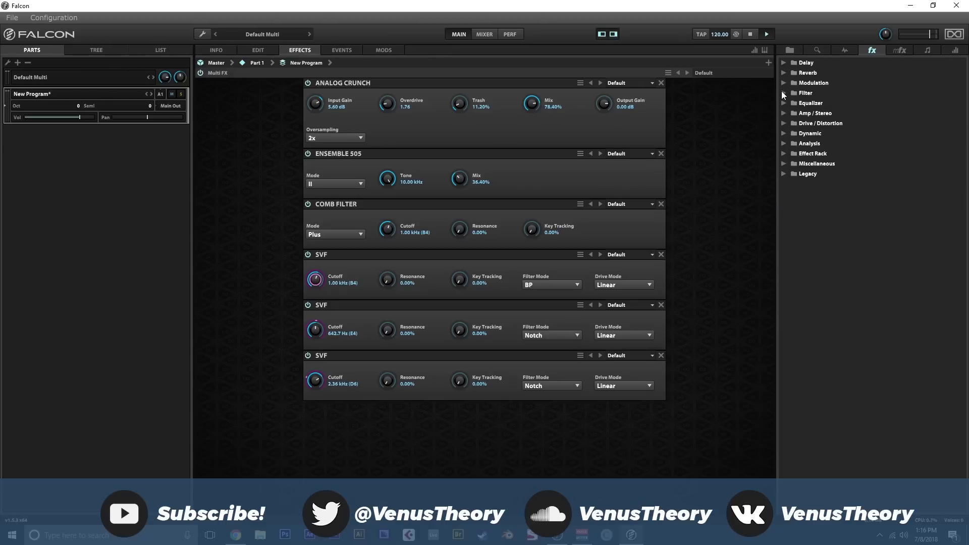
pyautogui.click(784, 133)
pyautogui.moveTo(821, 146); pyautogui.dragTo(537, 399)
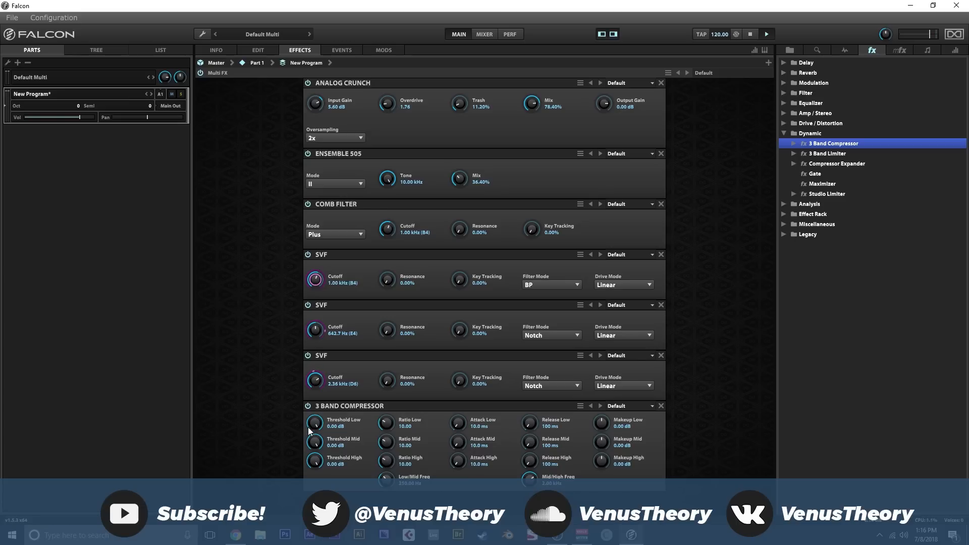
pyautogui.moveTo(308, 489)
pyautogui.mouseDown()
pyautogui.moveTo(308, 475)
pyautogui.moveTo(312, 493)
pyautogui.mouseUp()
pyautogui.moveTo(313, 465); pyautogui.dragTo(316, 513)
# - Set the compressor's Ratio Low to 15.34, Ratio High to 15.68, and low, mid and high makeup to 12.00, 2.88 and 12.24 dB
pyautogui.moveTo(602, 423); pyautogui.dragTo(602, 413)
pyautogui.moveTo(603, 461); pyautogui.dragTo(598, 445)
pyautogui.moveTo(387, 425); pyautogui.dragTo(388, 404)
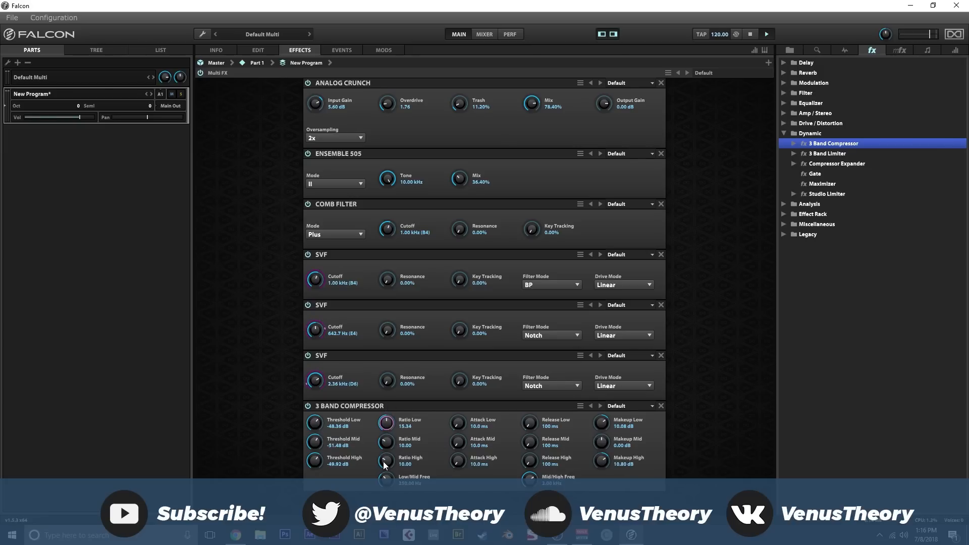
pyautogui.moveTo(385, 463)
pyautogui.mouseDown()
pyautogui.moveTo(388, 437)
pyautogui.moveTo(385, 462)
pyautogui.mouseUp()
pyautogui.moveTo(604, 464); pyautogui.dragTo(606, 424)
# - Add a Gain effect after the compressor with its Volume at 12.00 dB
pyautogui.click(784, 133)
pyautogui.click(784, 113)
pyautogui.moveTo(815, 133); pyautogui.dragTo(535, 462)
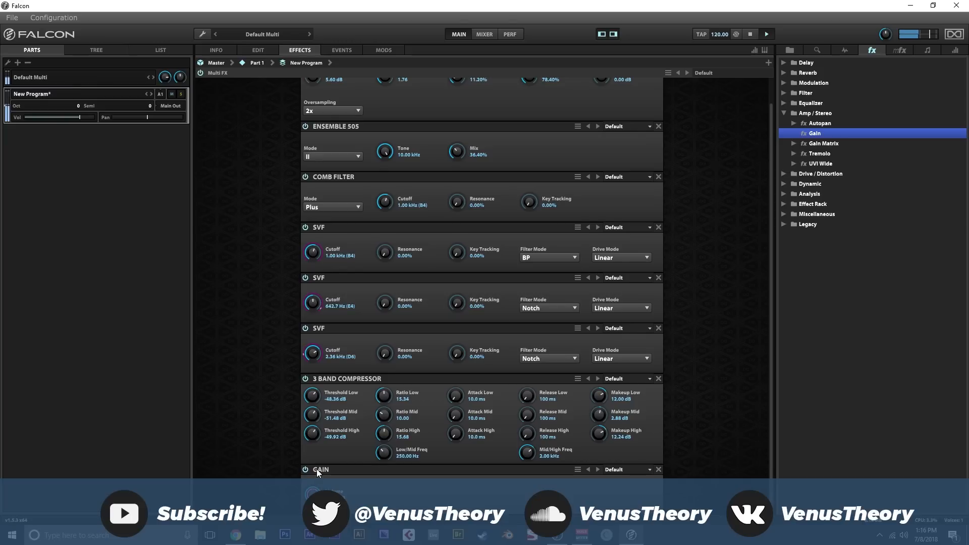
# - Add an IReverb after the Gain effect and load the Digital Verb impulse 04 TW Hall Warm
pyautogui.click(785, 112)
pyautogui.click(784, 72)
pyautogui.moveTo(818, 93); pyautogui.dragTo(466, 492)
pyautogui.click(388, 452)
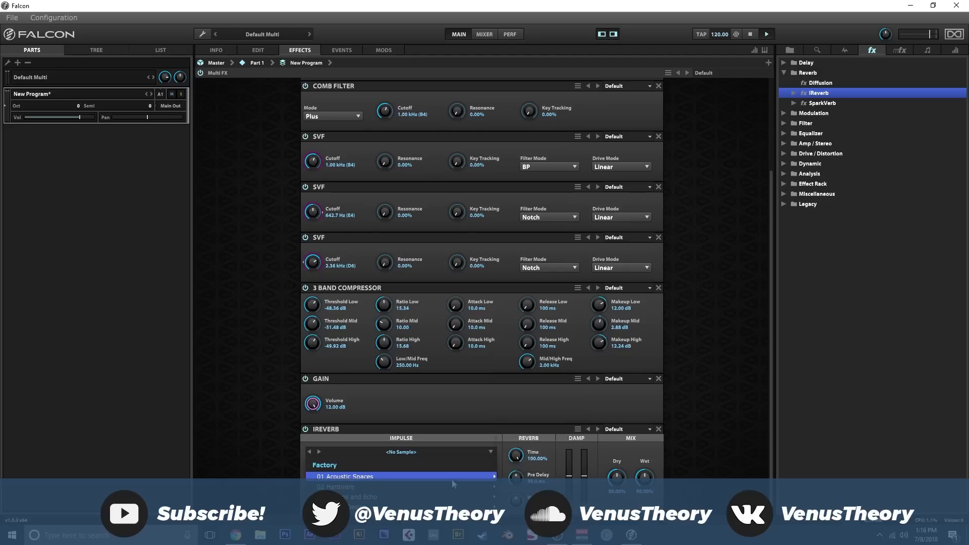
pyautogui.moveTo(449, 485)
pyautogui.moveTo(544, 395)
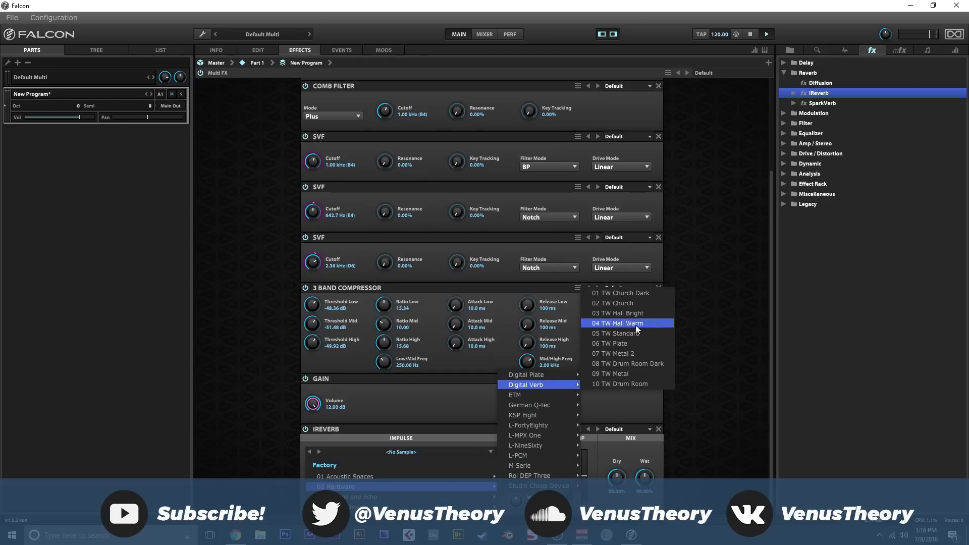
pyautogui.click(618, 323)
# - Set the IReverb's Time to 35.92%, Dry to 100% and Wet to 26.40%
pyautogui.moveTo(534, 459); pyautogui.dragTo(526, 537)
pyautogui.moveTo(638, 502); pyautogui.dragTo(638, 503)
pyautogui.moveTo(617, 474); pyautogui.dragTo(617, 441)
pyautogui.moveTo(645, 478); pyautogui.dragTo(648, 485)
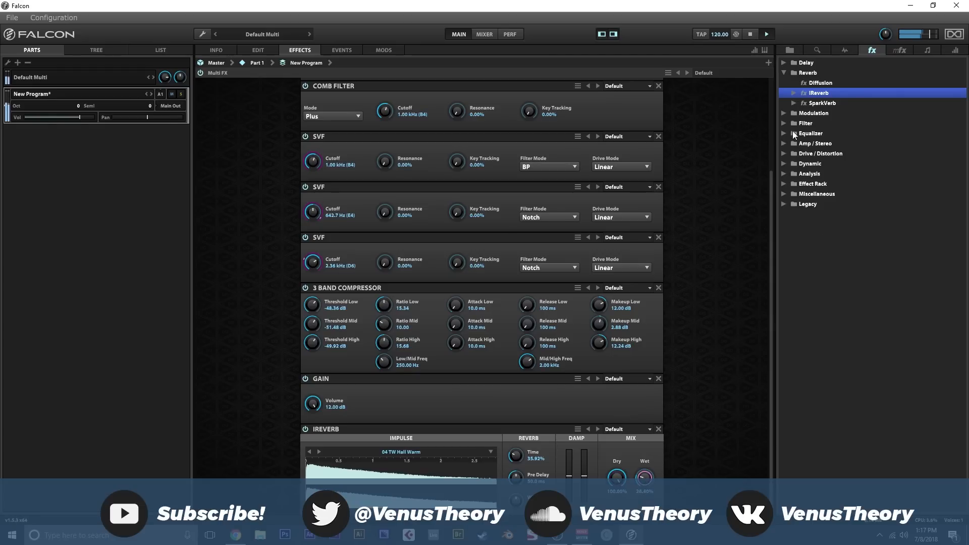
# - Add a Convolver after the IReverb with the Device Analog impulse, Dry at 60% and Wet at about 28%
pyautogui.click(784, 133)
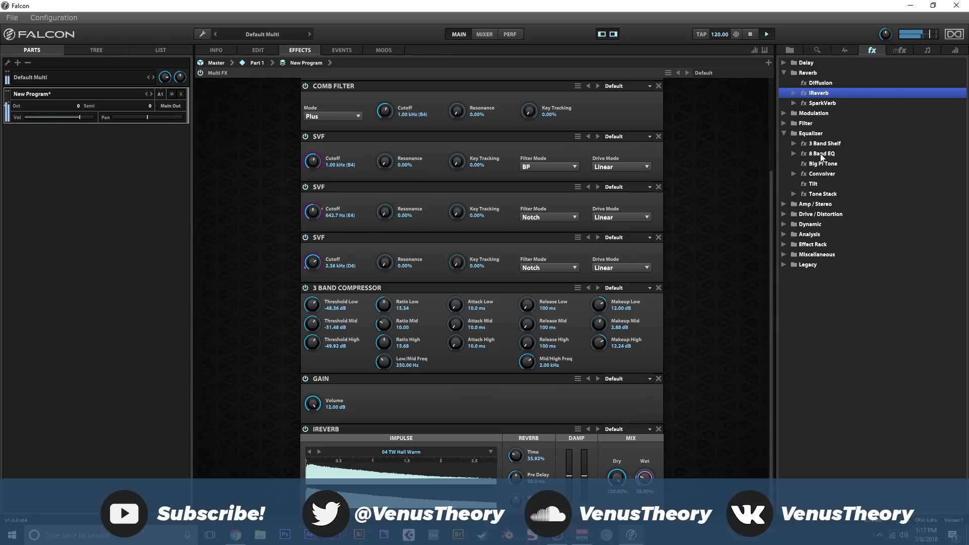
pyautogui.moveTo(822, 174); pyautogui.dragTo(535, 454)
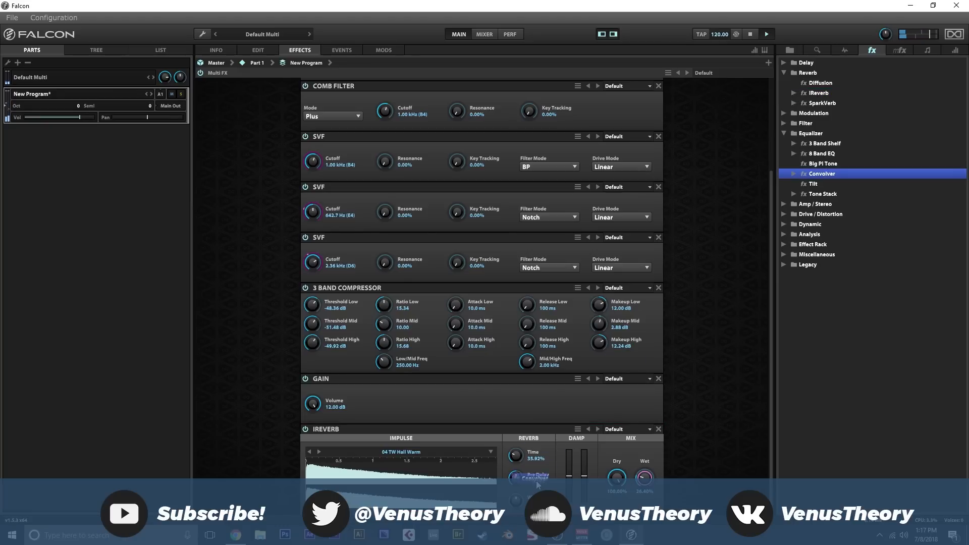
pyautogui.scroll(-3, 525, 475)
pyautogui.click(442, 456)
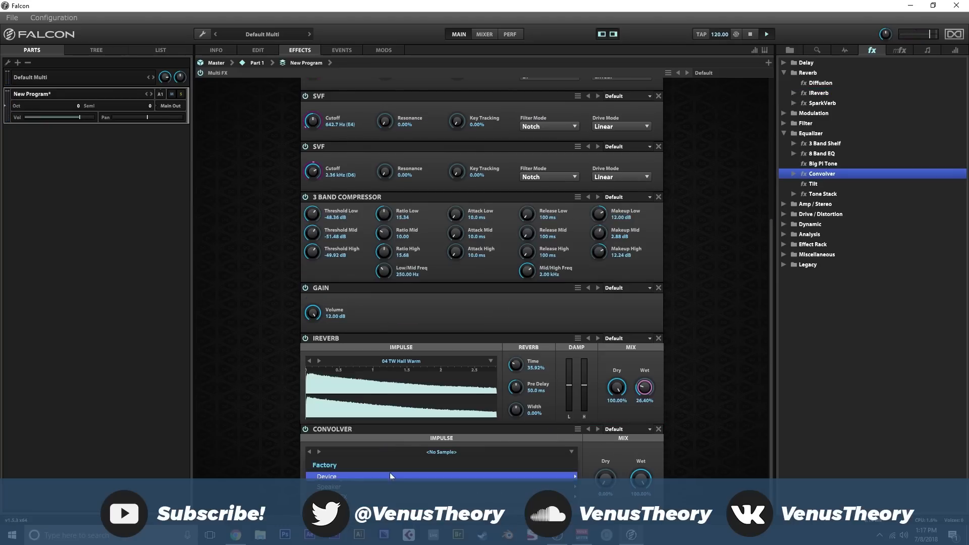
pyautogui.moveTo(445, 477)
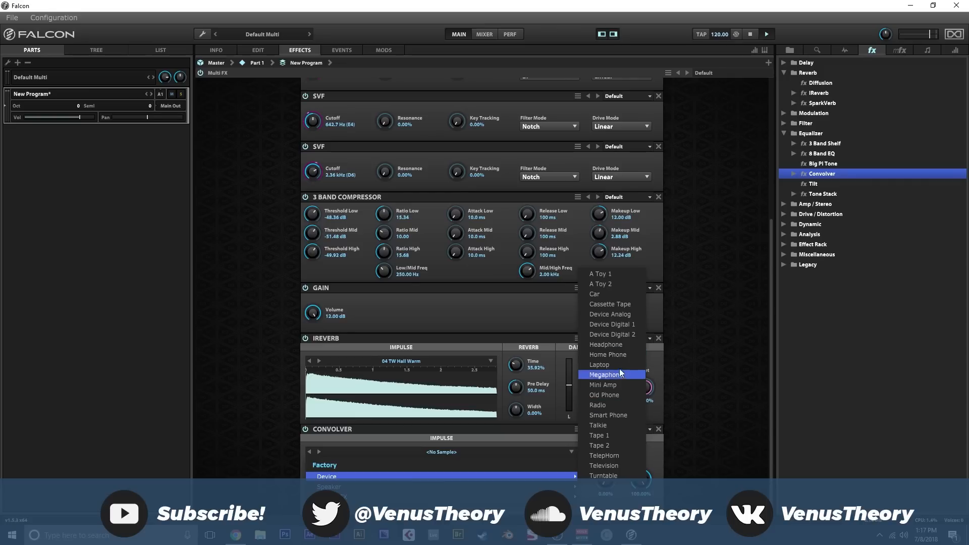
pyautogui.click(624, 316)
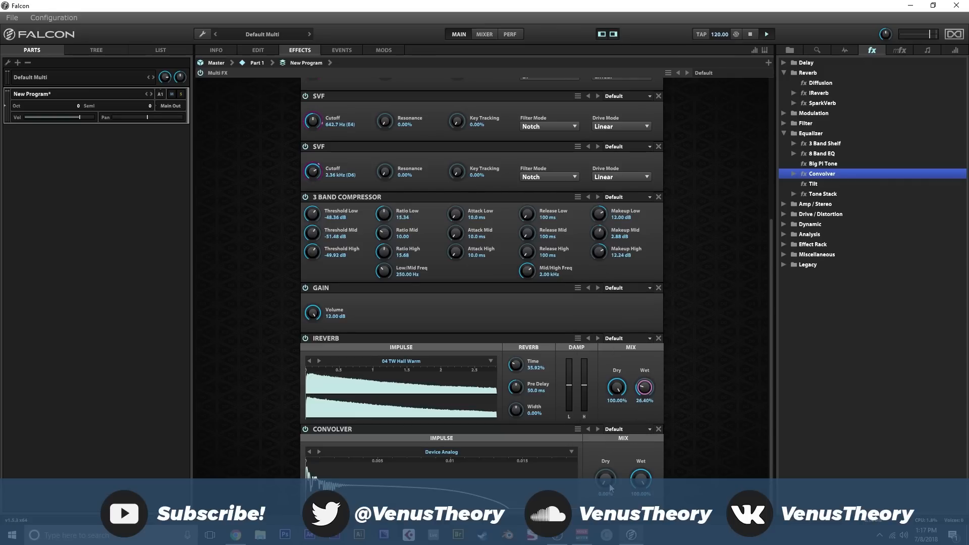
pyautogui.moveTo(609, 485); pyautogui.dragTo(608, 417)
pyautogui.moveTo(643, 483); pyautogui.dragTo(642, 543)
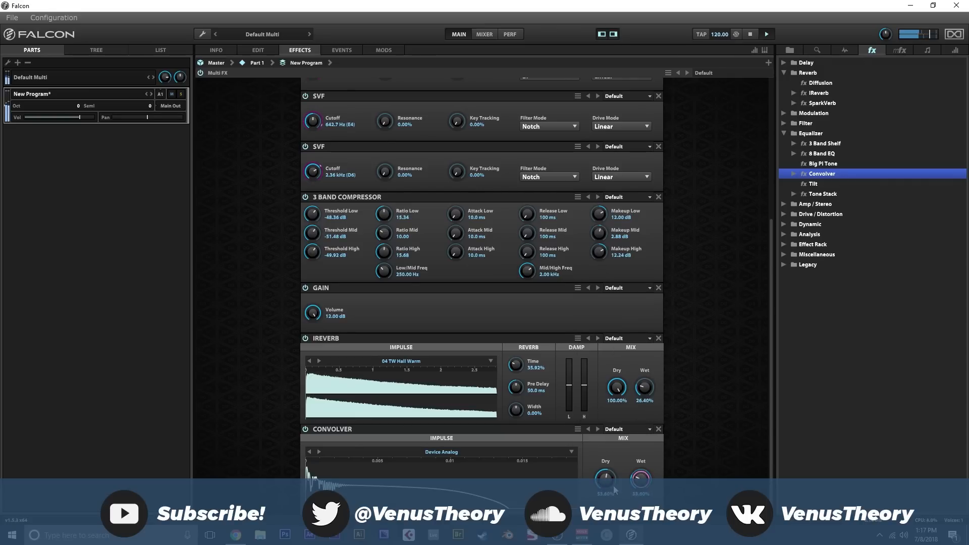
# - Add an 8 Band EQ with boosts at 91.21 Hz and 4.19 kHz, a cut near 460 Hz and a high-shelf cut at 10.10 kHz
pyautogui.moveTo(822, 153); pyautogui.dragTo(687, 431)
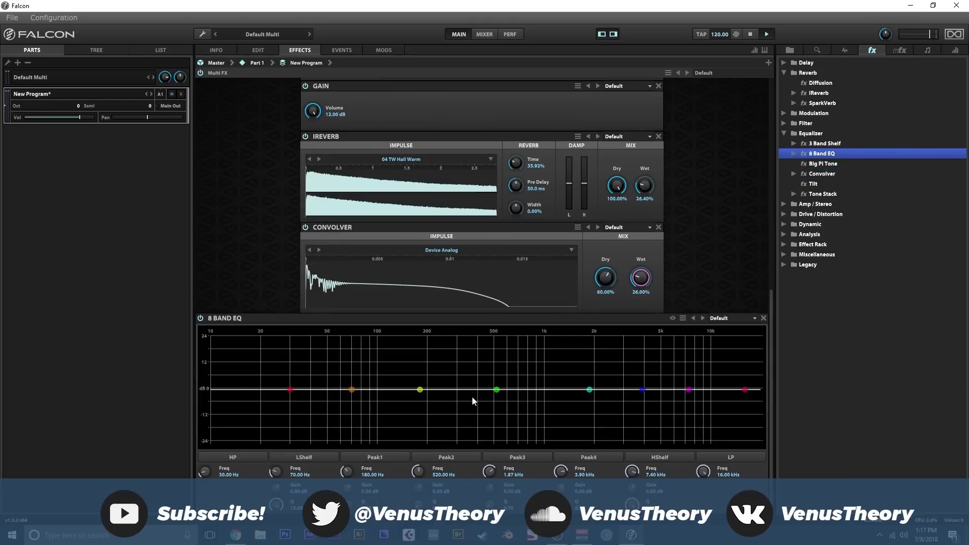
pyautogui.moveTo(419, 390); pyautogui.dragTo(371, 382)
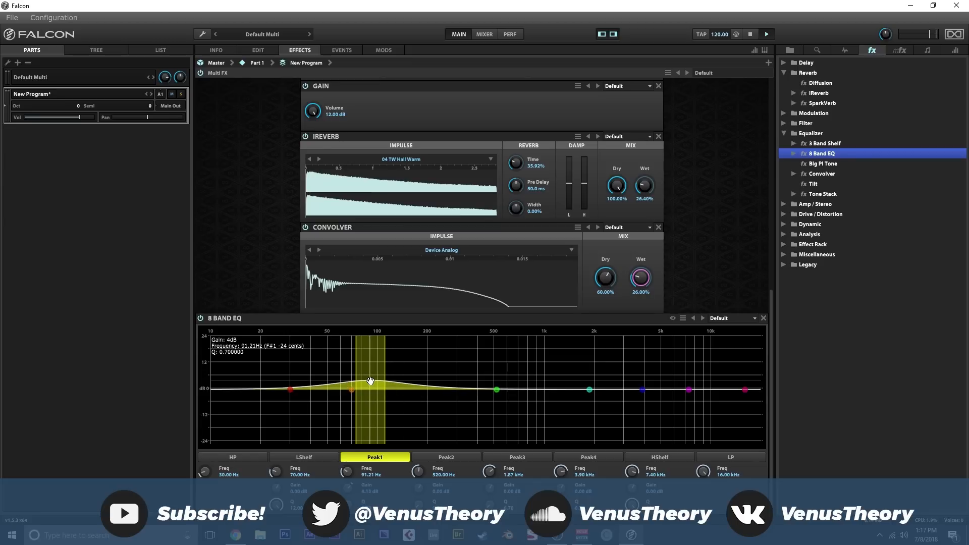
pyautogui.moveTo(496, 390); pyautogui.dragTo(488, 412)
pyautogui.moveTo(589, 390); pyautogui.dragTo(712, 405)
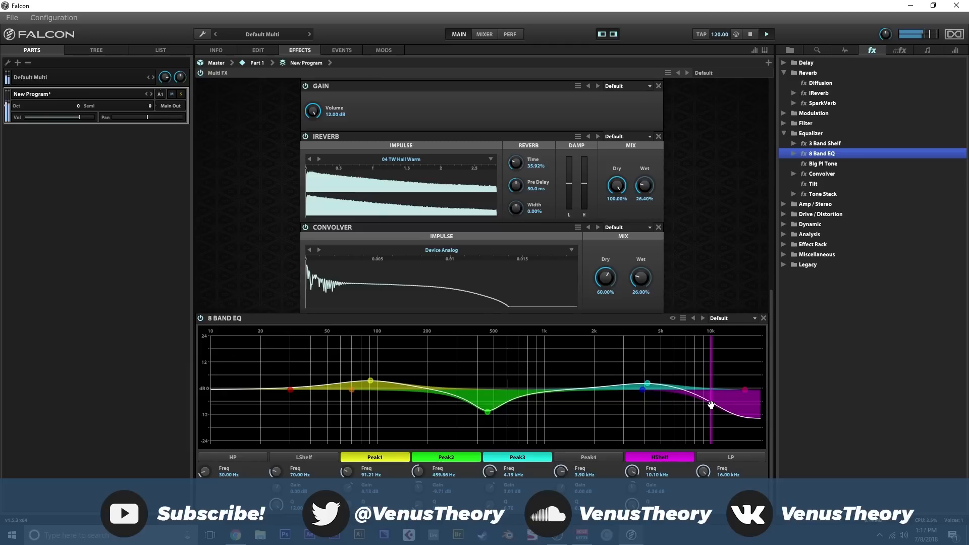
# - Set the layer's Play Mode to Mono Porta and raise its Glide Time
pyautogui.click(266, 50)
pyautogui.click(324, 126)
pyautogui.click(334, 160)
pyautogui.moveTo(373, 120); pyautogui.dragTo(372, 95)
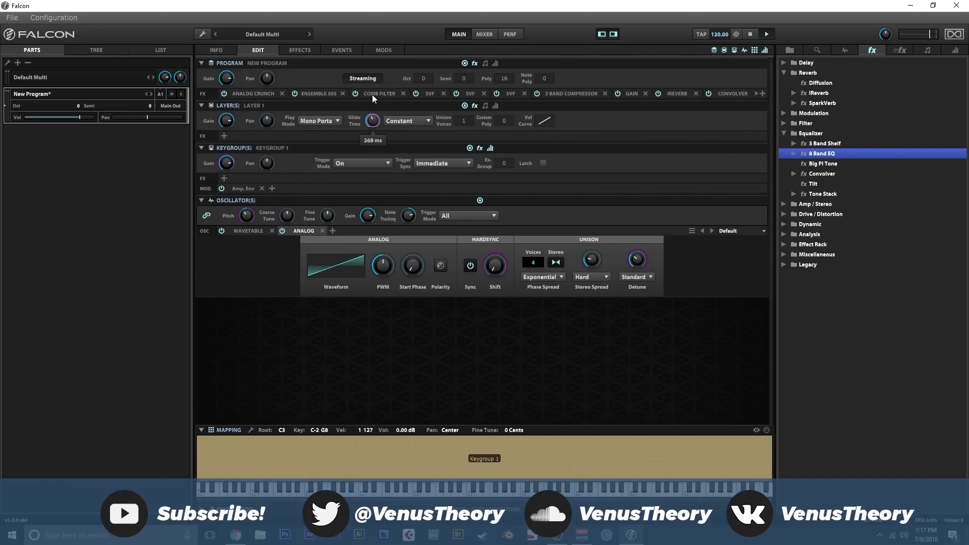
# - Start MIDI Learn for the Sync macro on the program's info page
pyautogui.click(218, 51)
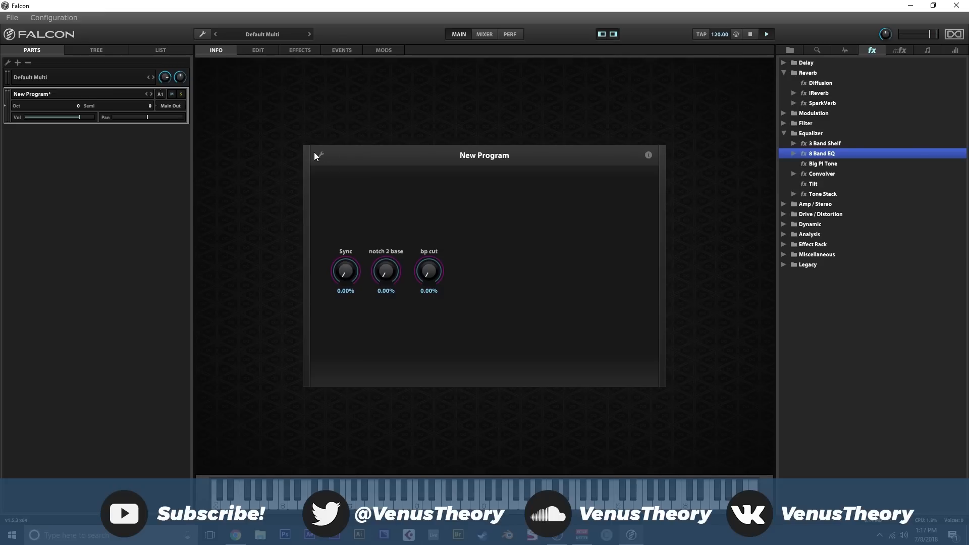
pyautogui.rightClick(351, 269)
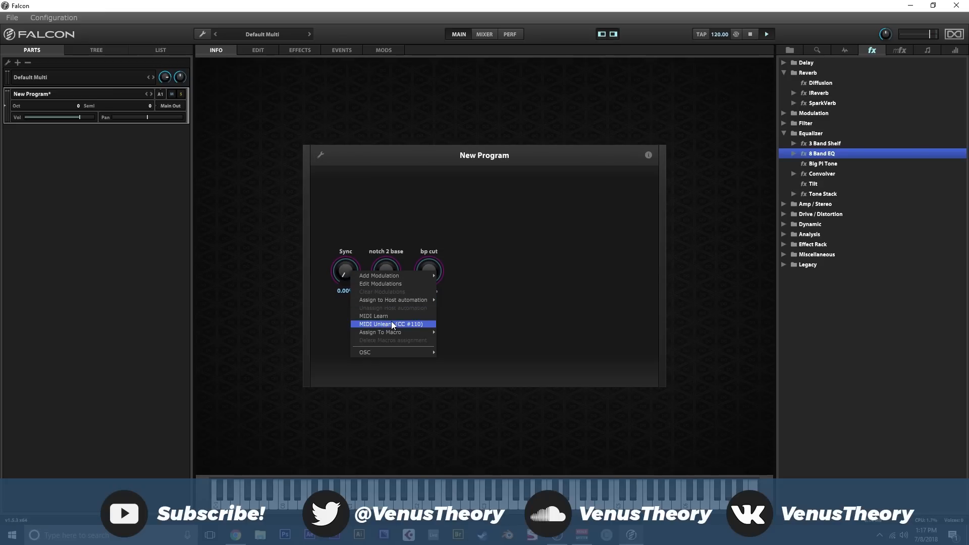
pyautogui.click(391, 318)
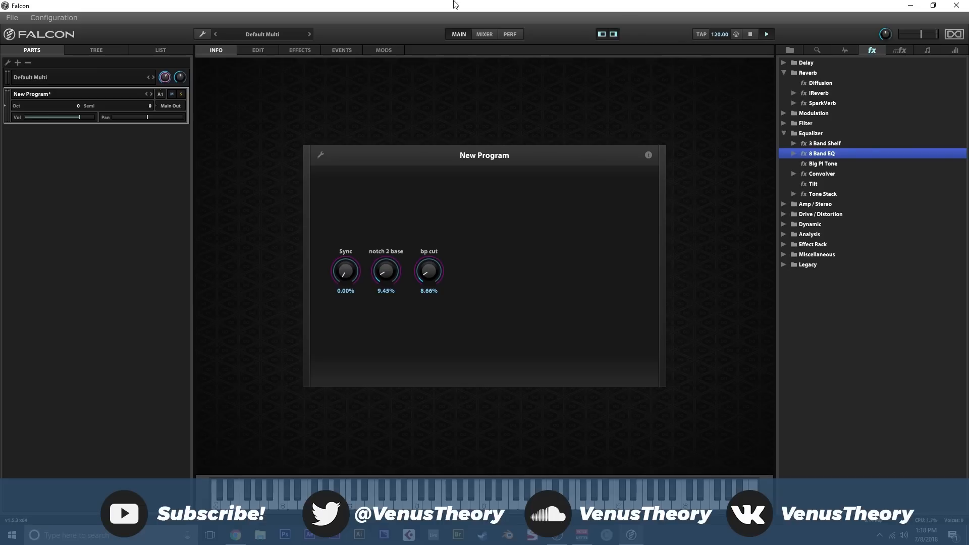
# - Create a new empty program in place of the finished patch
pyautogui.click(202, 33)
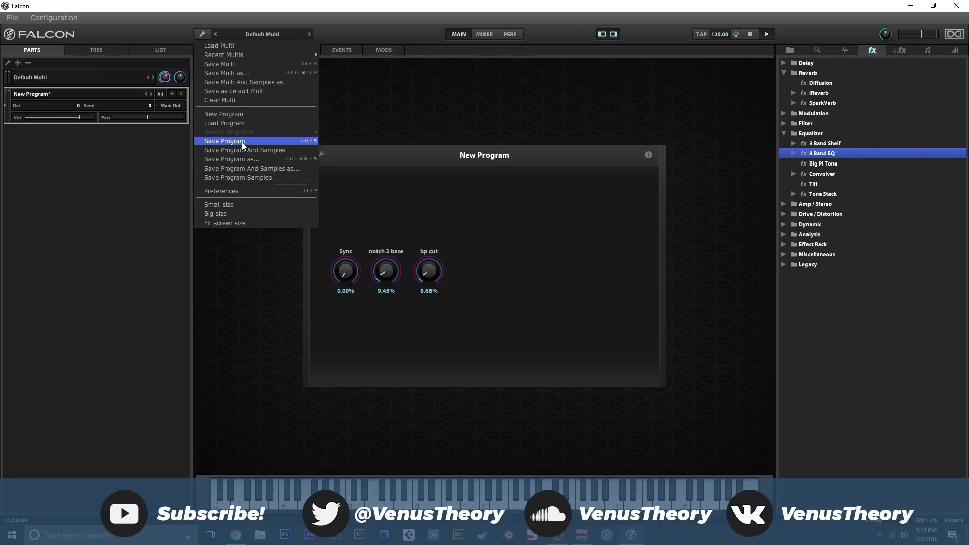
pyautogui.click(242, 115)
pyautogui.click(466, 289)
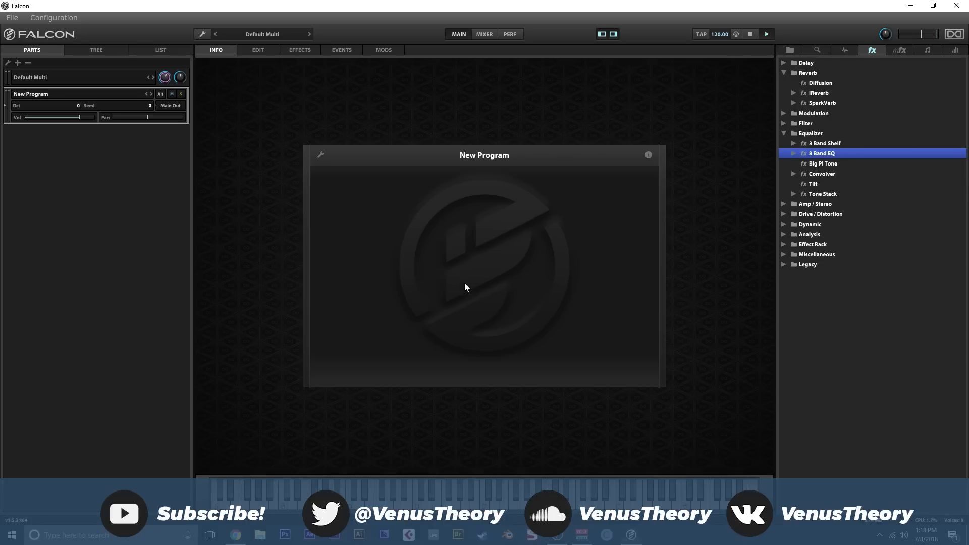
# - Browse the Falcon Factory soundbank categories and look over the empty program's edit and info pages
pyautogui.click(794, 52)
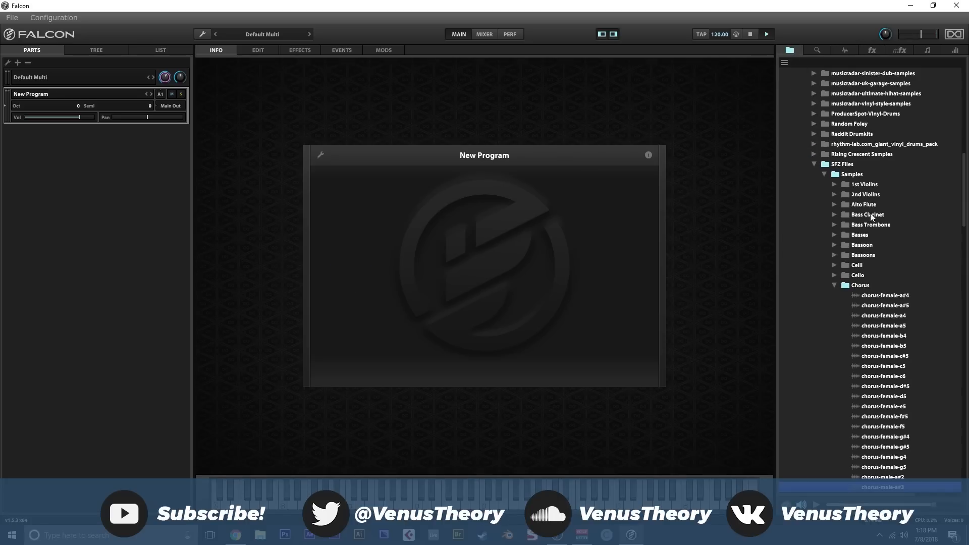
pyautogui.click(790, 62)
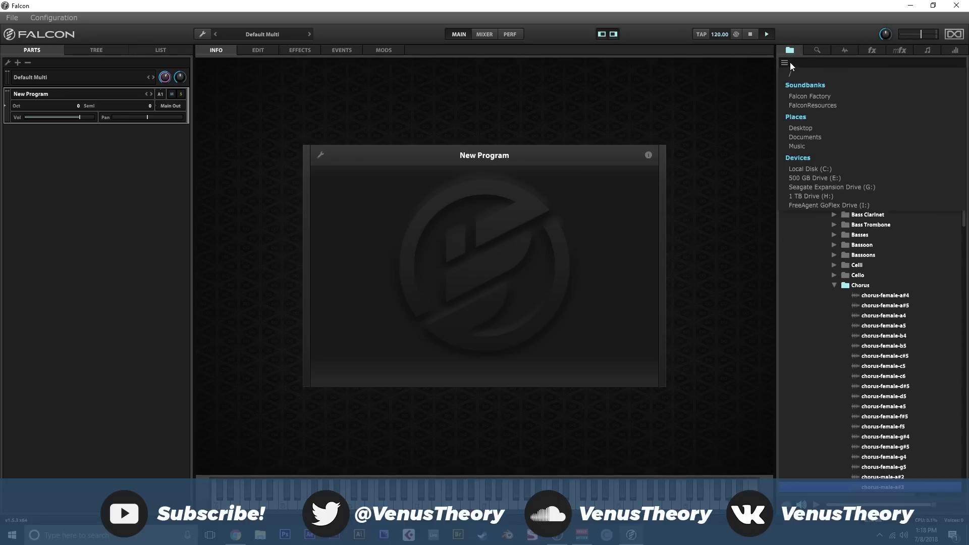
pyautogui.click(819, 97)
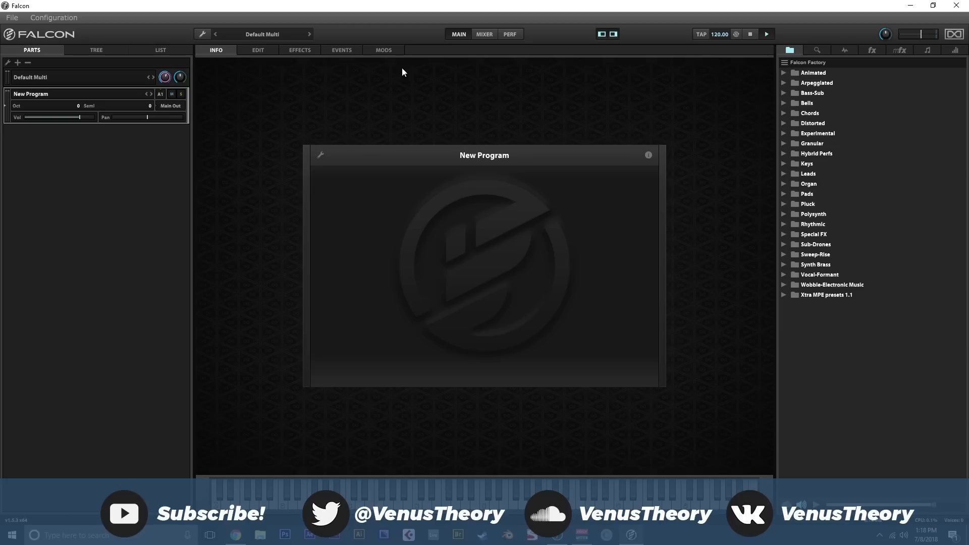
pyautogui.click(268, 50)
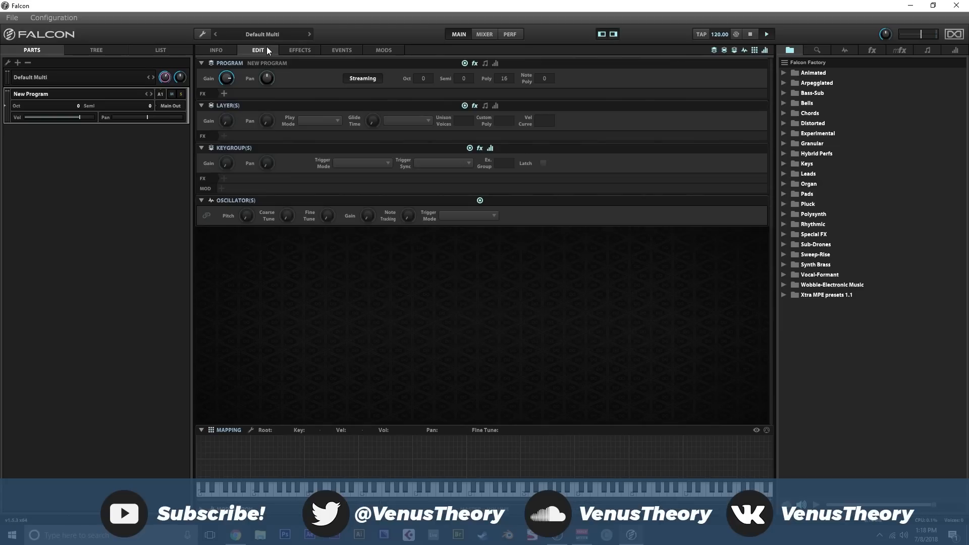
pyautogui.click(223, 50)
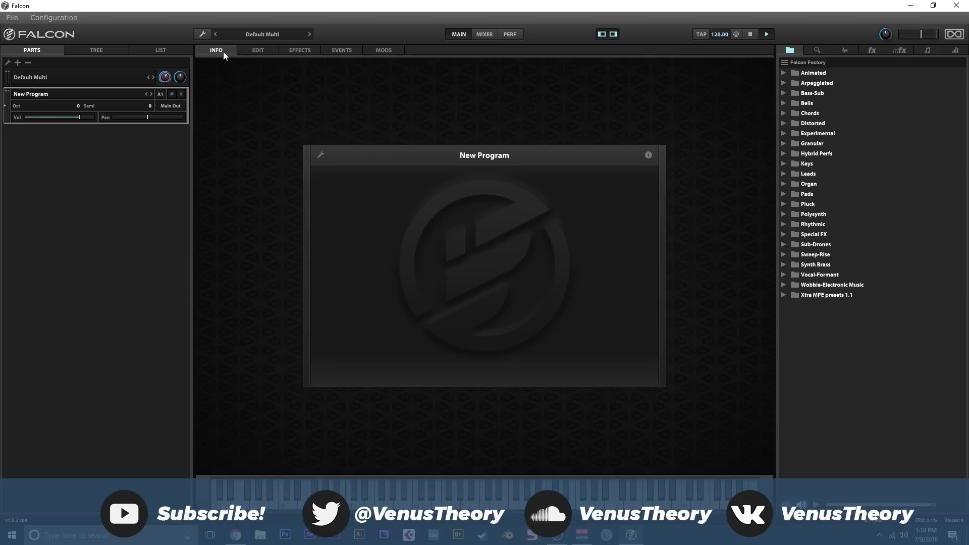
# - Load an Analog oscillator into the empty program and change its waveform to saw
pyautogui.click(259, 52)
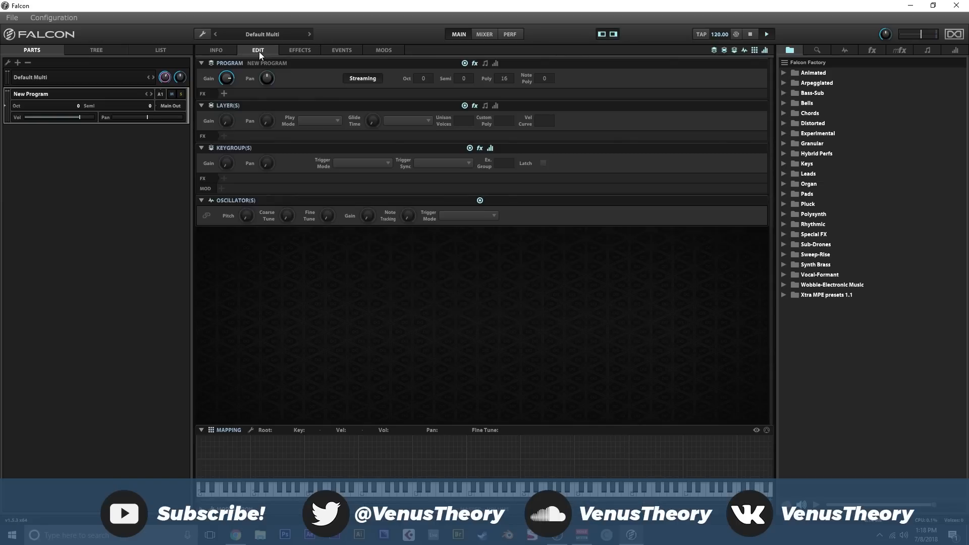
pyautogui.click(844, 51)
pyautogui.moveTo(819, 82); pyautogui.dragTo(357, 298)
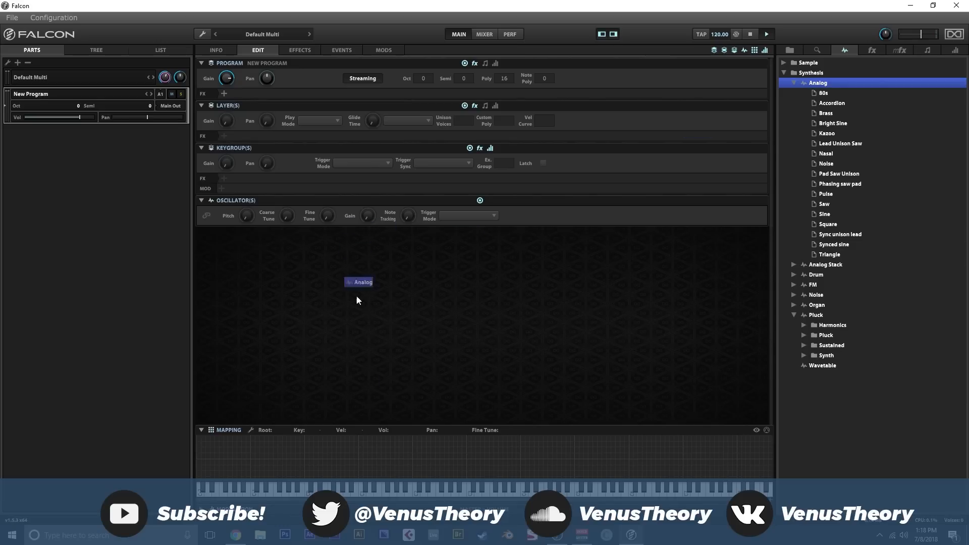
pyautogui.moveTo(419, 437); pyautogui.dragTo(419, 437)
pyautogui.click(346, 261)
pyautogui.click(342, 293)
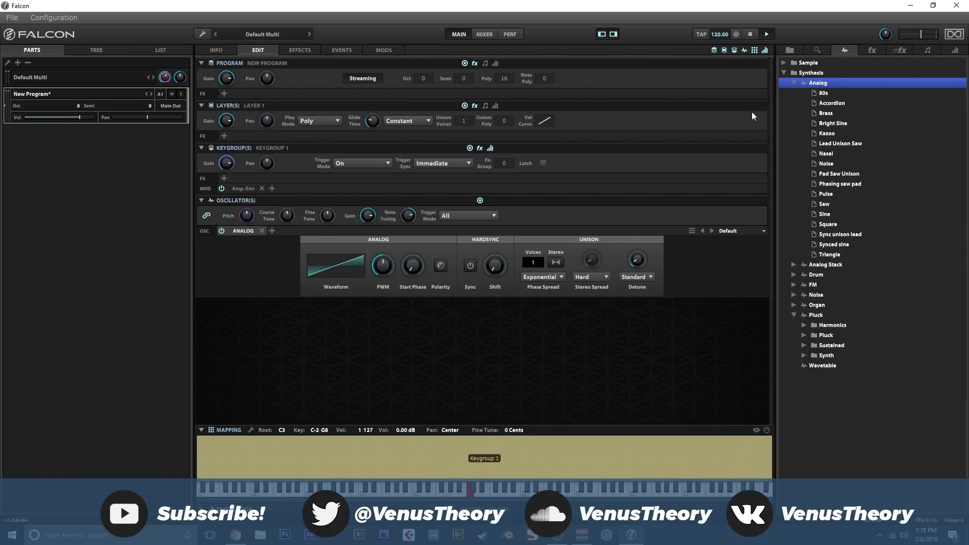
# - Try stacking a second Analog oscillator with a saw waveform in the same keygroup, and remove it
pyautogui.moveTo(806, 87); pyautogui.dragTo(296, 236)
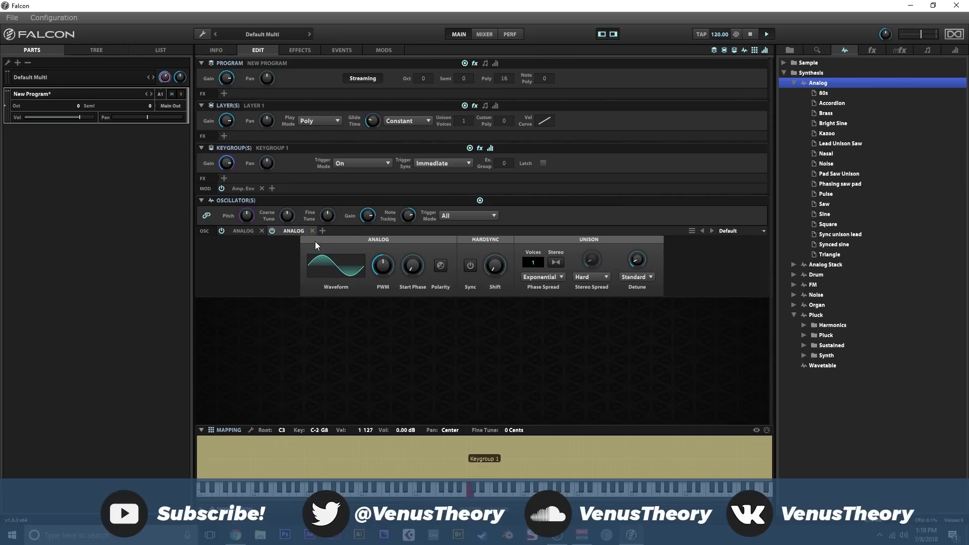
pyautogui.click(318, 259)
pyautogui.click(328, 273)
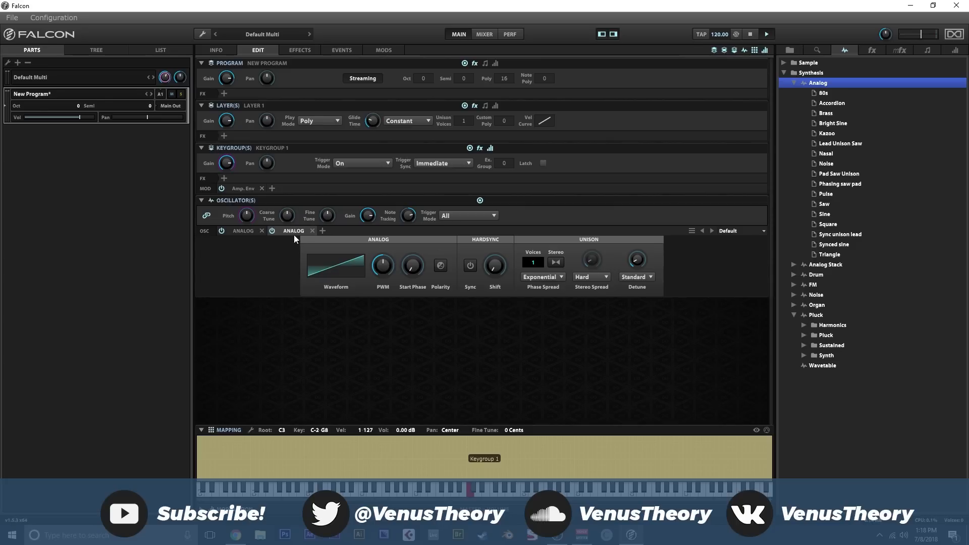
pyautogui.click(312, 230)
# - Add a second layer to the program and load an Analog oscillator with a noise waveform on it
pyautogui.click(154, 51)
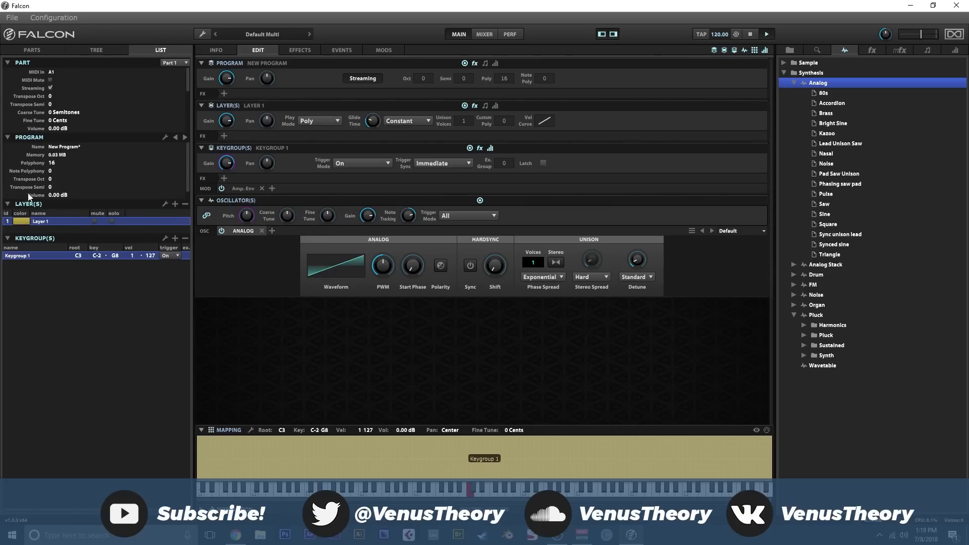
pyautogui.click(175, 204)
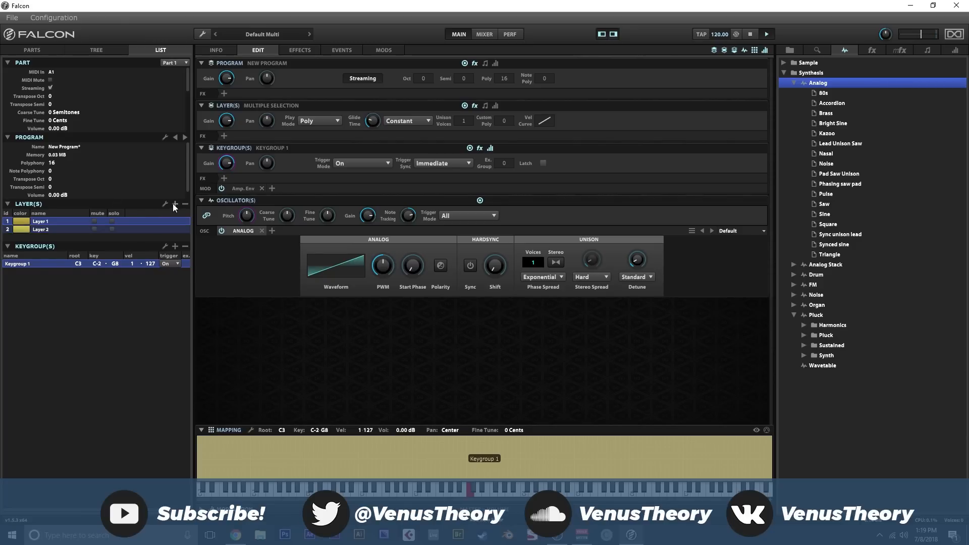
pyautogui.click(41, 231)
pyautogui.moveTo(819, 84); pyautogui.dragTo(451, 440)
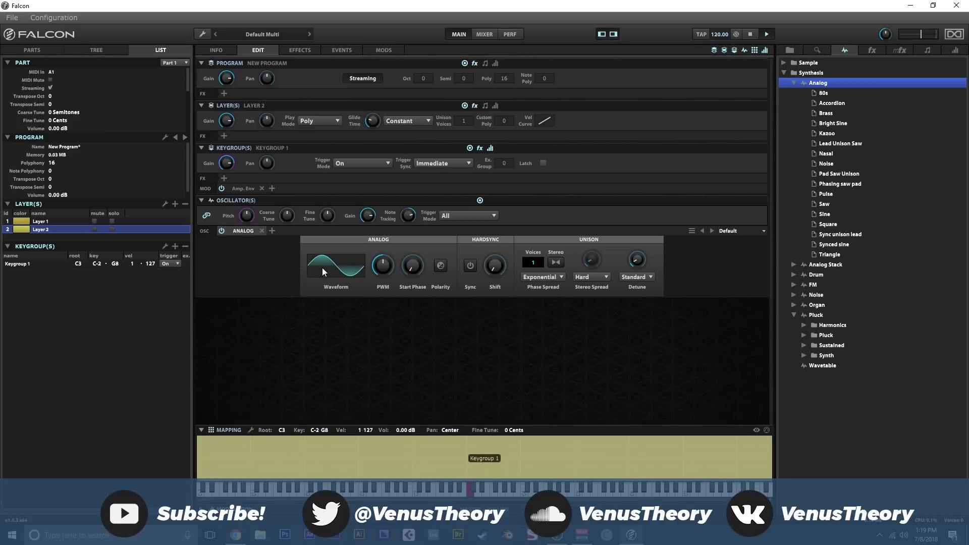
pyautogui.click(320, 264)
pyautogui.click(349, 368)
# - Change the waveform of Layer 1's Analog oscillator to sine
pyautogui.click(67, 221)
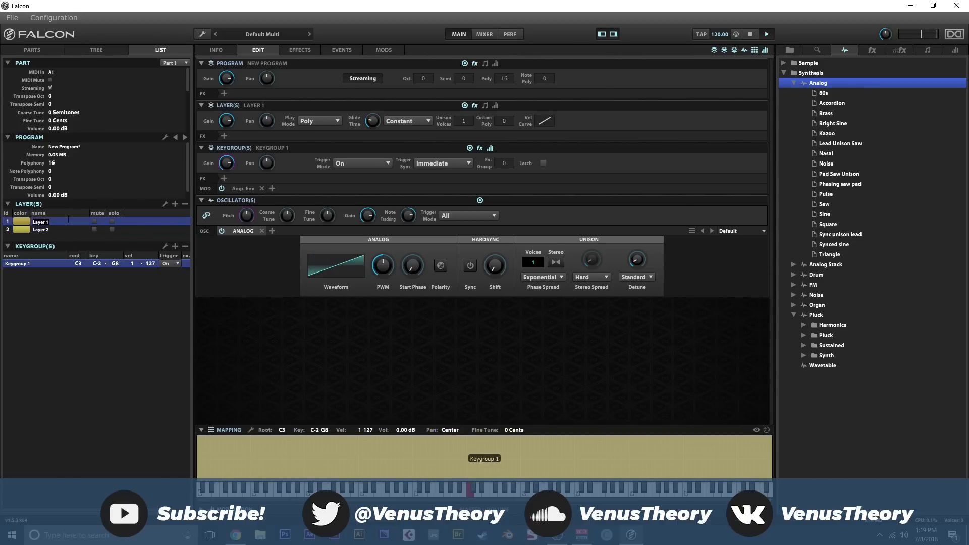
pyautogui.click(338, 272)
pyautogui.click(344, 346)
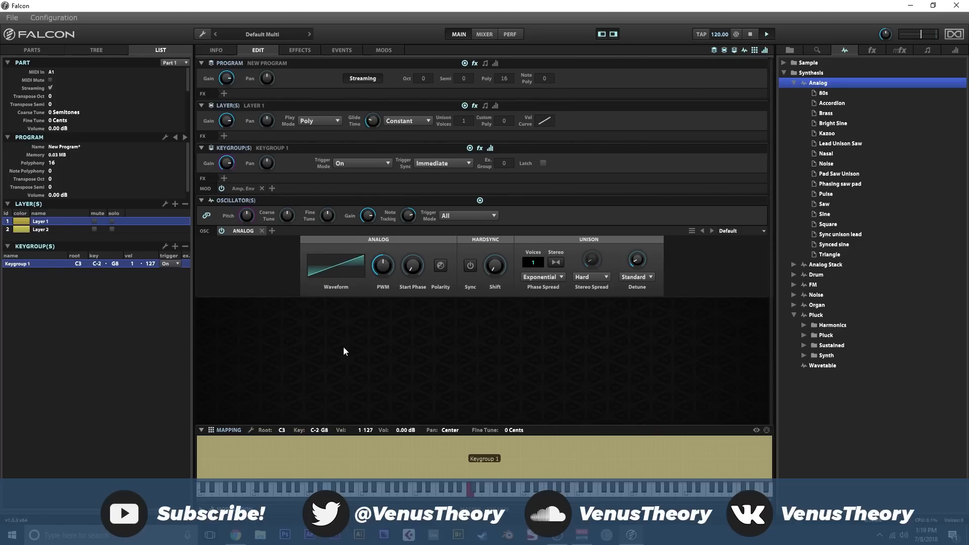
# - Set the gain of Layer 2's noise oscillator to about -28 dB and lower the pitch of Layer 1's sine oscillator
pyautogui.click(71, 230)
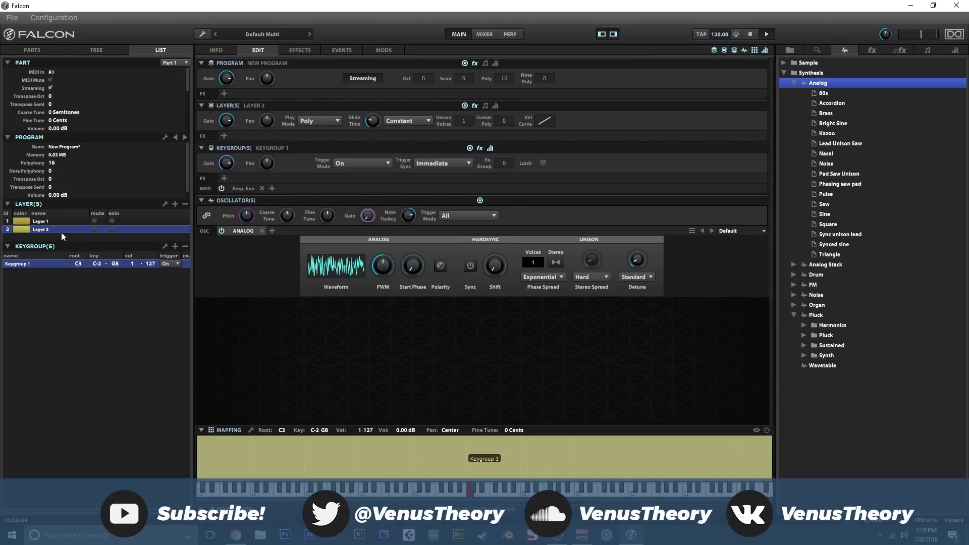
pyautogui.moveTo(369, 216); pyautogui.dragTo(365, 183)
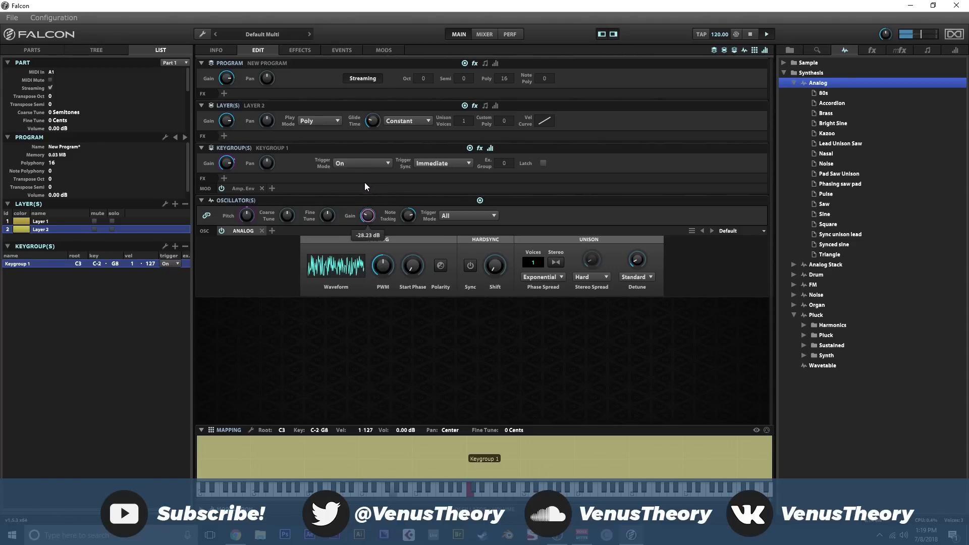
pyautogui.click(56, 221)
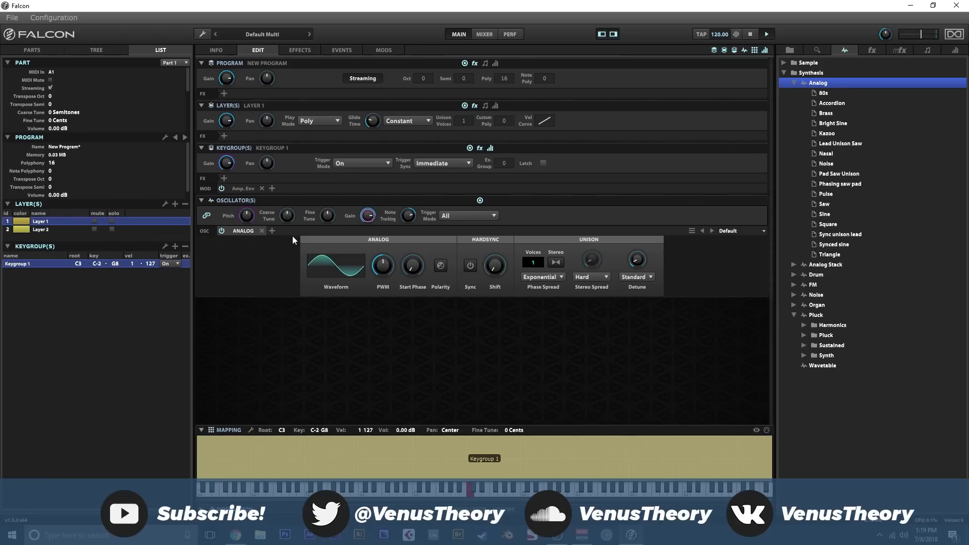
pyautogui.doubleClick(250, 215)
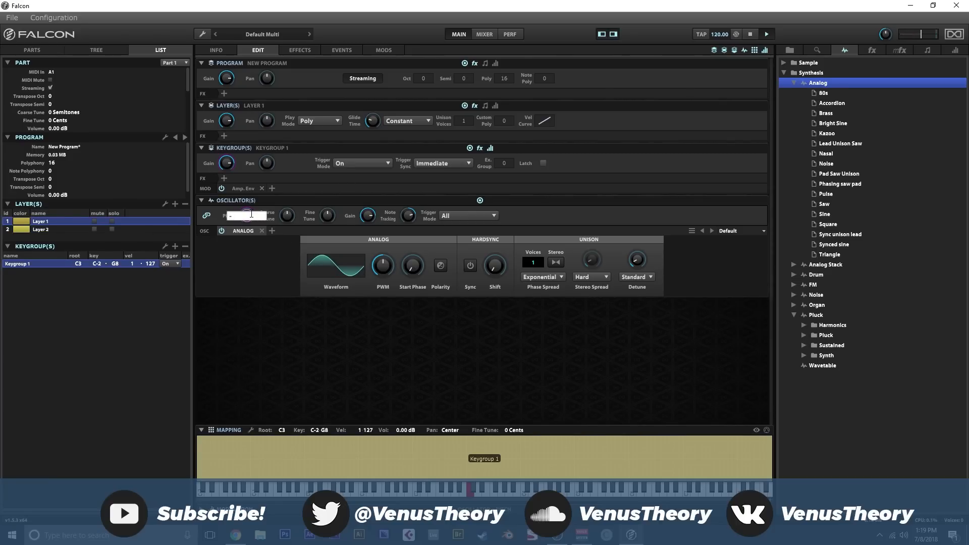
# - Add a second Analog oscillator with a saw waveform beside the noise oscillator on Layer 2
pyautogui.click(70, 230)
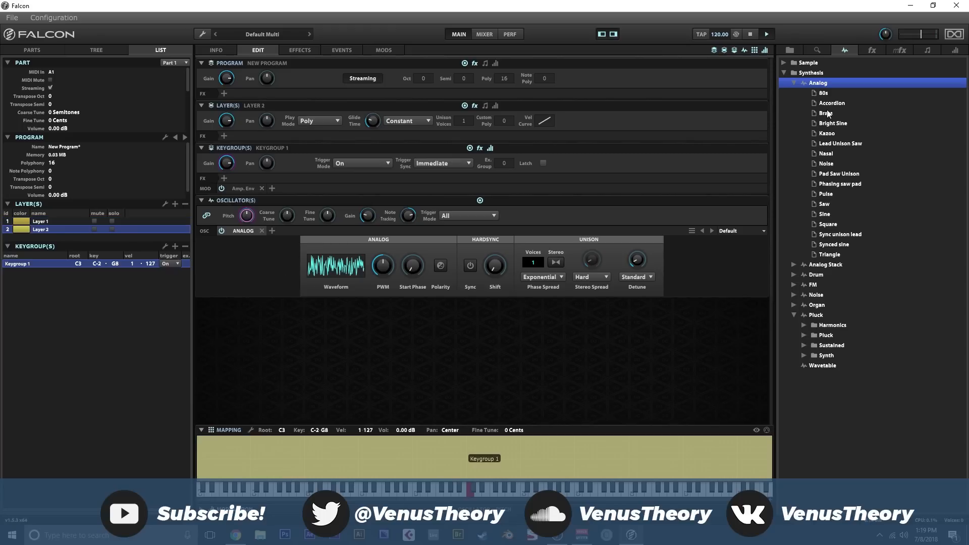
pyautogui.moveTo(818, 84); pyautogui.dragTo(292, 229)
pyautogui.click(325, 258)
pyautogui.click(335, 299)
# - Give Layer 2's saw oscillator 8 stereo unison voices, a lower gain and an adjusted hard sync shift
pyautogui.moveTo(486, 270); pyautogui.dragTo(512, 185)
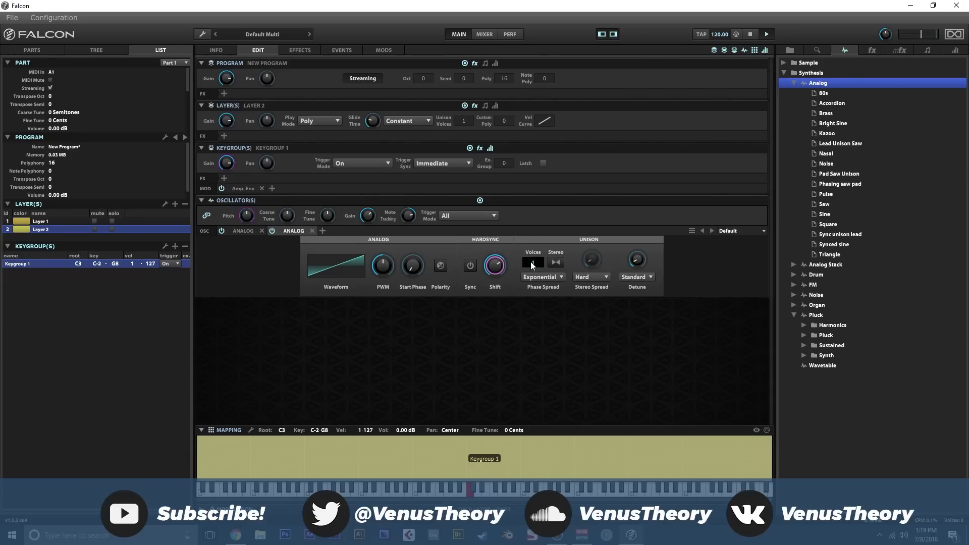
pyautogui.write('8')
pyautogui.press('Return')
pyautogui.click(557, 261)
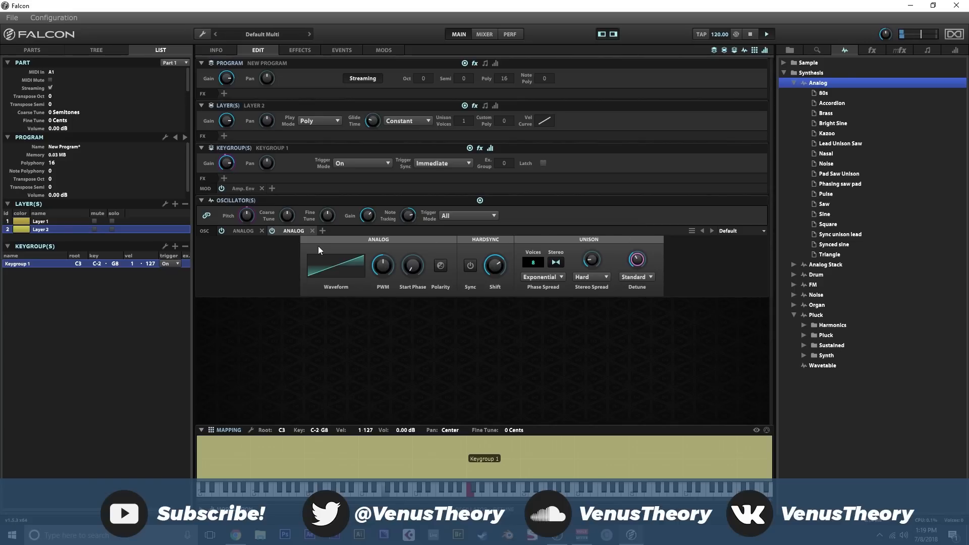
pyautogui.moveTo(367, 215); pyautogui.dragTo(370, 261)
pyautogui.moveTo(496, 266); pyautogui.dragTo(497, 314)
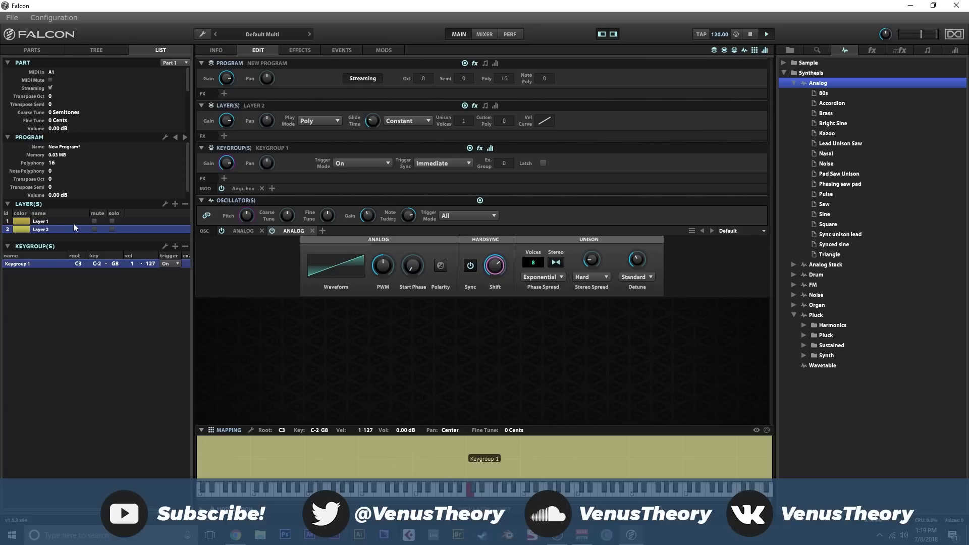
# - Delete Layer 2 and replace the program with a new empty one, discarding the unsaved changes
pyautogui.click(185, 204)
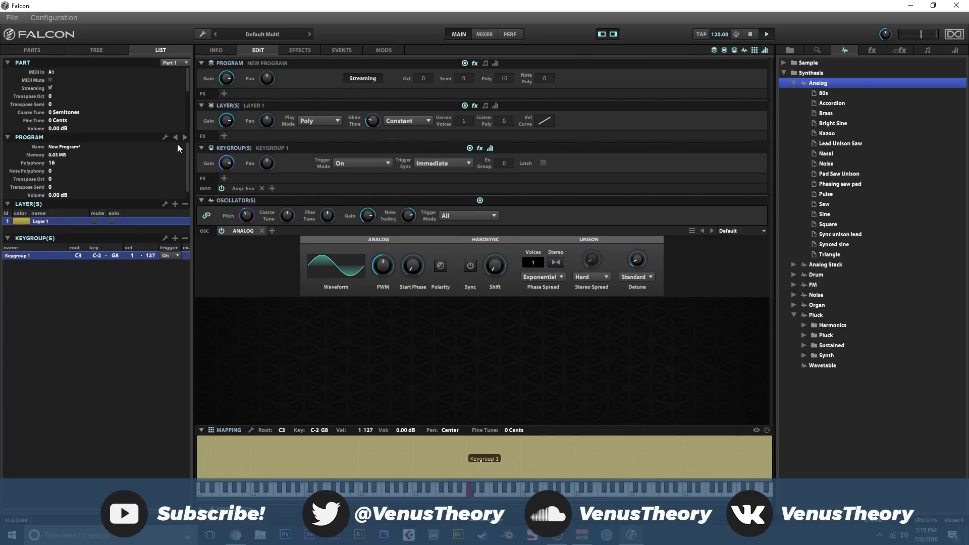
pyautogui.click(202, 35)
pyautogui.click(202, 36)
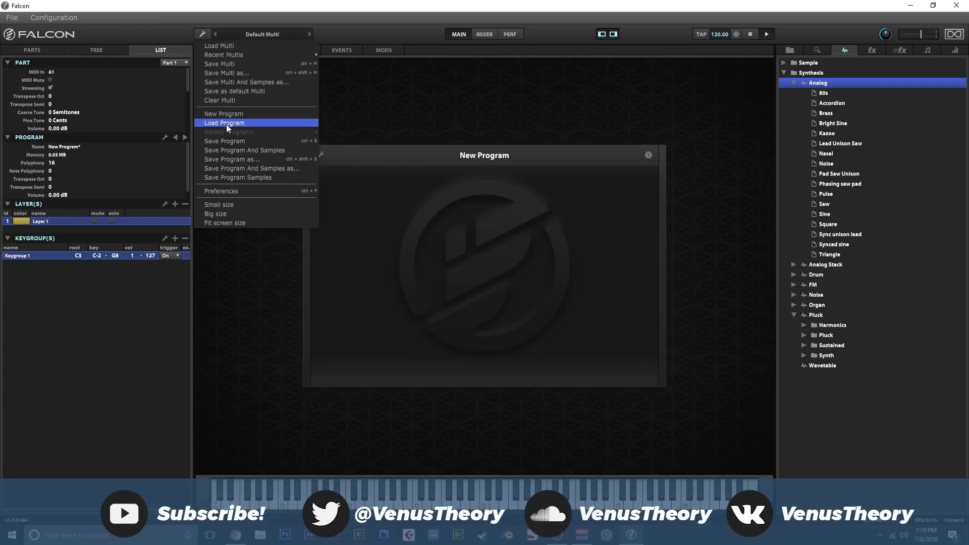
pyautogui.click(229, 114)
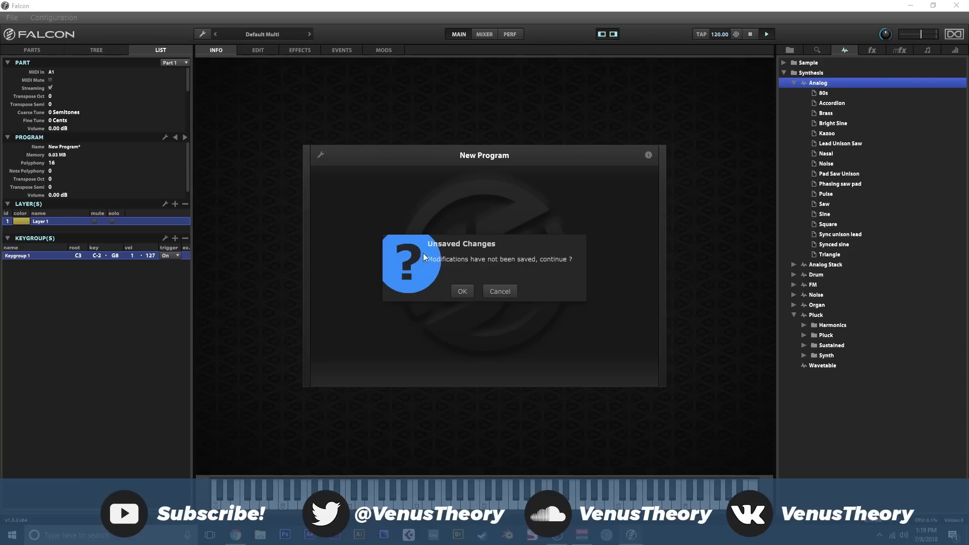
pyautogui.click(463, 291)
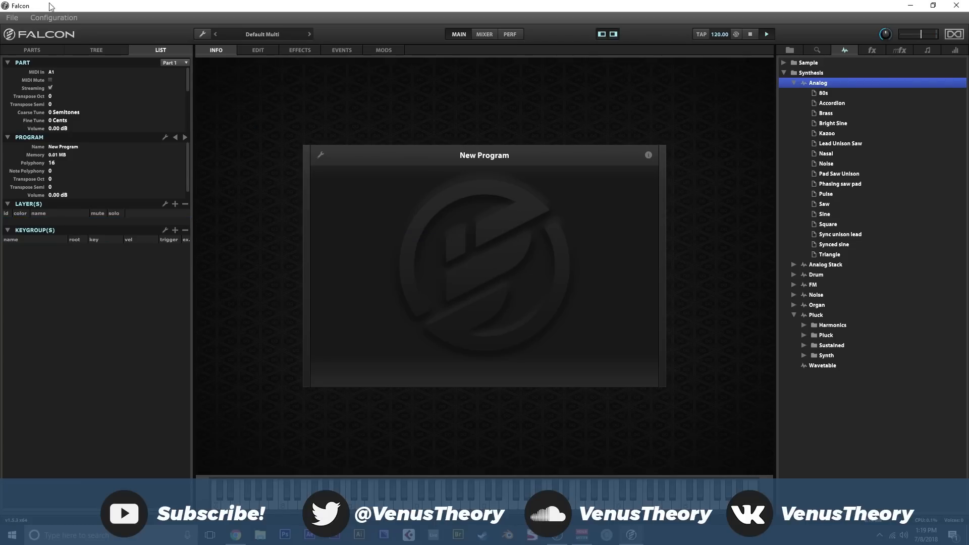
# - Return to the parts overview and show the Falcon Factory soundbank categories
pyautogui.click(36, 50)
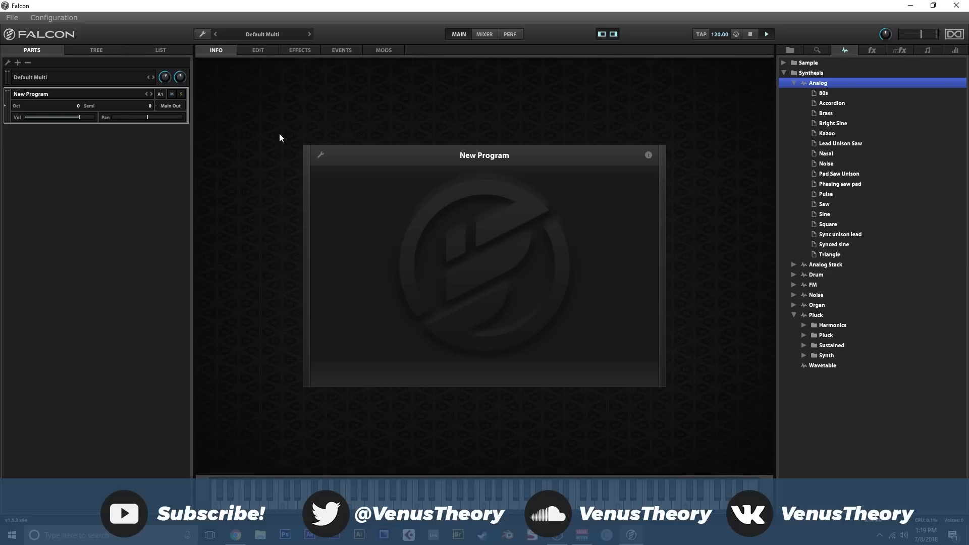
pyautogui.click(782, 73)
pyautogui.click(790, 50)
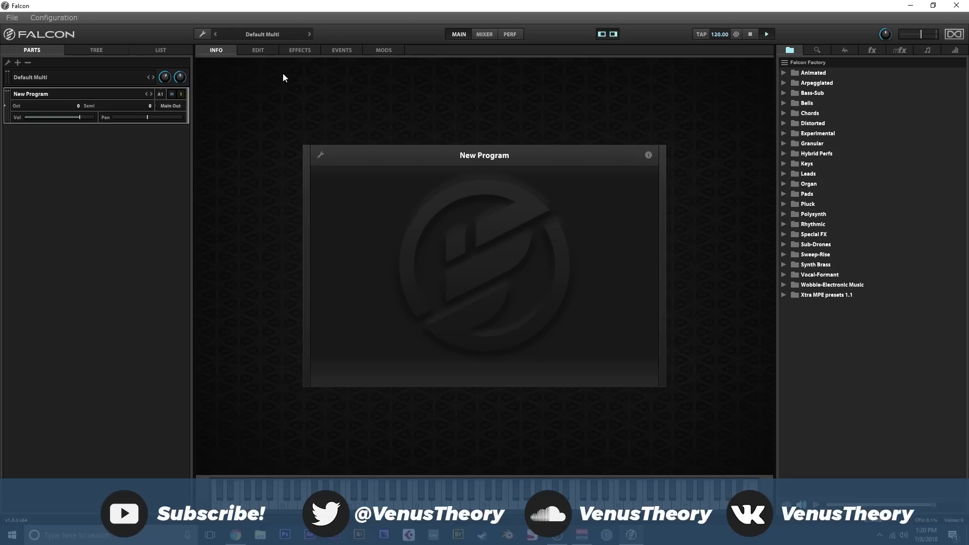
# - Look over the browser's oscillator, effect, multi-effect and event processor categories, collapsing the Guitar folder, and return to the Falcon Factory soundbank
pyautogui.click(270, 52)
pyautogui.click(218, 53)
pyautogui.click(843, 51)
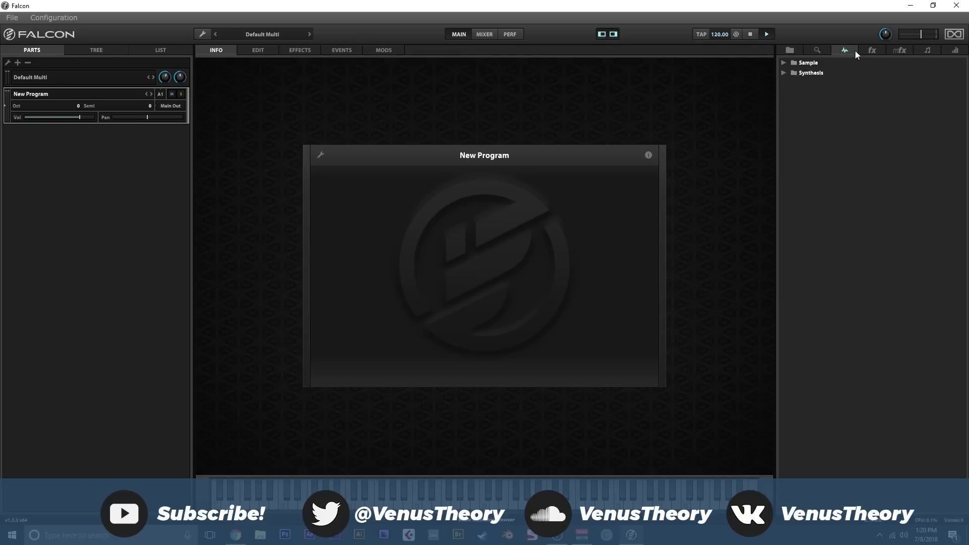
pyautogui.click(860, 51)
pyautogui.click(898, 52)
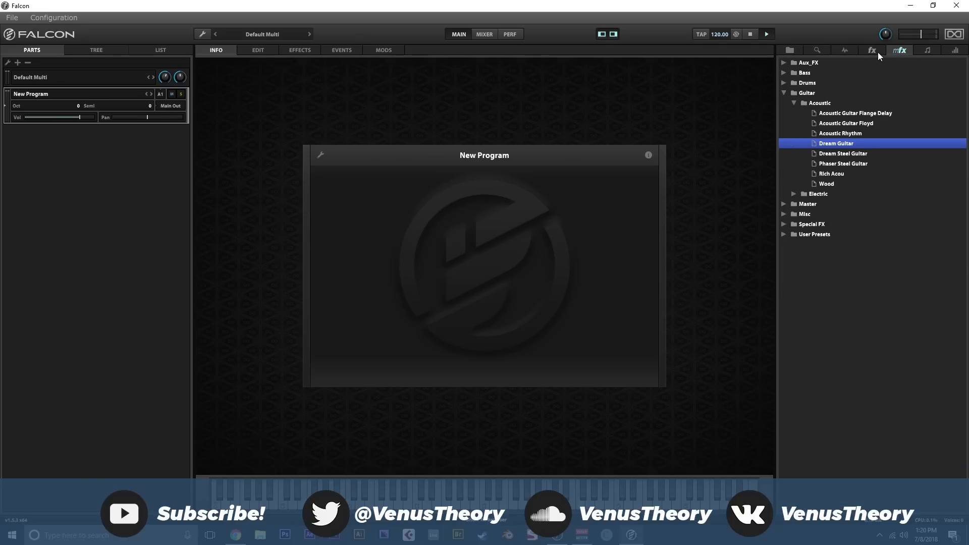
pyautogui.click(783, 93)
pyautogui.click(935, 50)
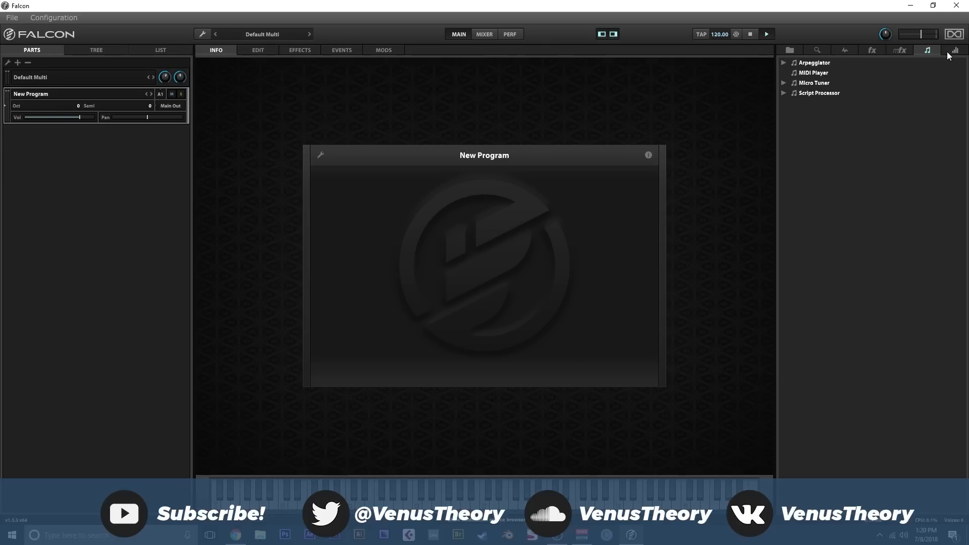
pyautogui.click(807, 50)
pyautogui.click(792, 50)
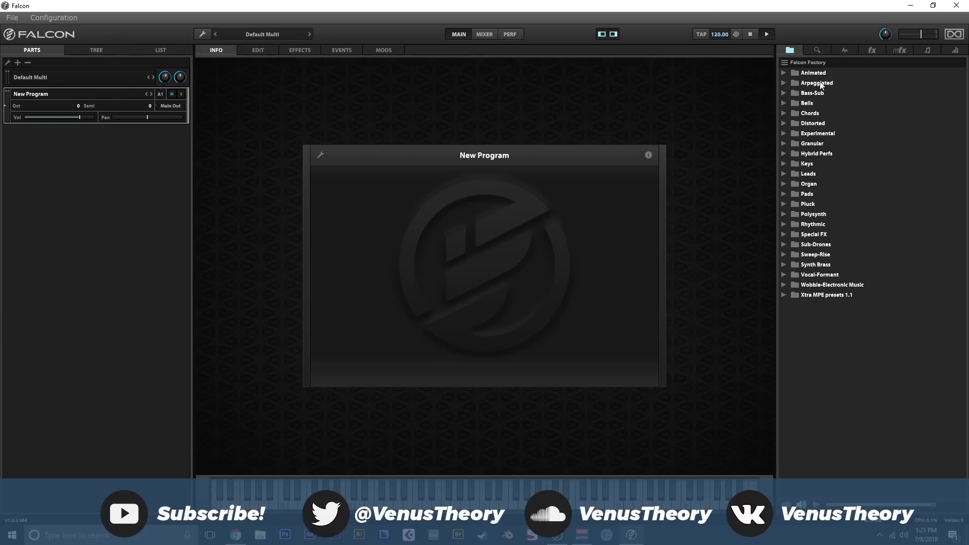
# - Show the effect categories in the browser and collapse the Reverb and Equalizer folders
pyautogui.click(828, 51)
pyautogui.click(842, 51)
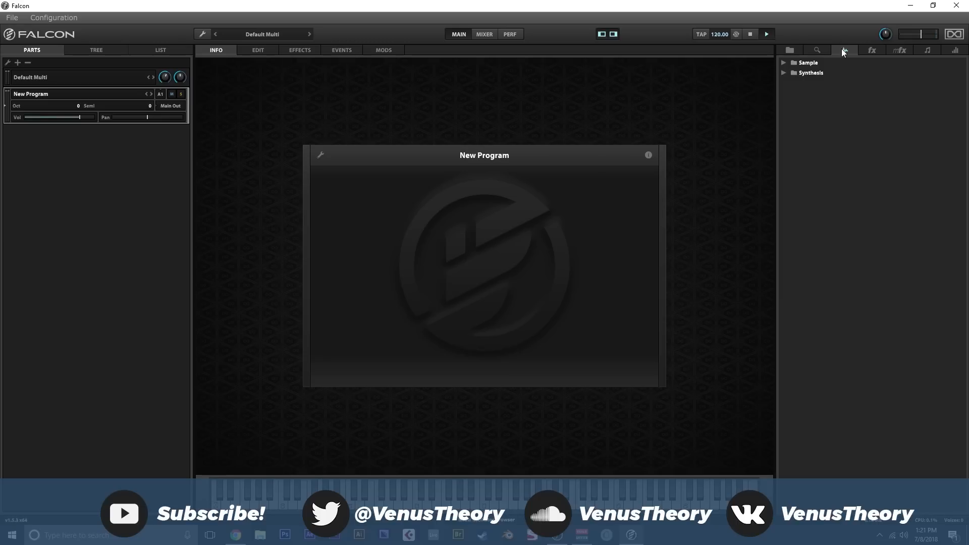
pyautogui.click(869, 50)
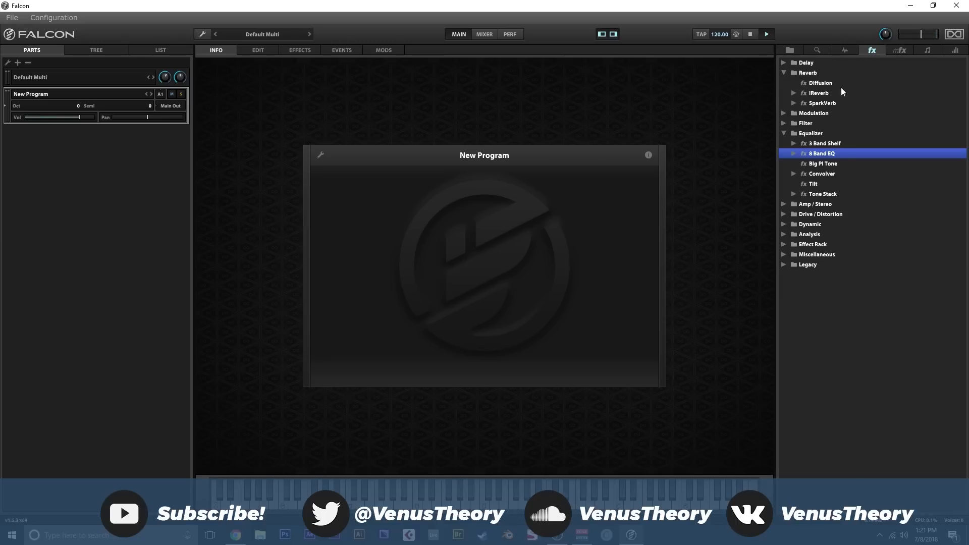
pyautogui.click(785, 74)
pyautogui.click(783, 102)
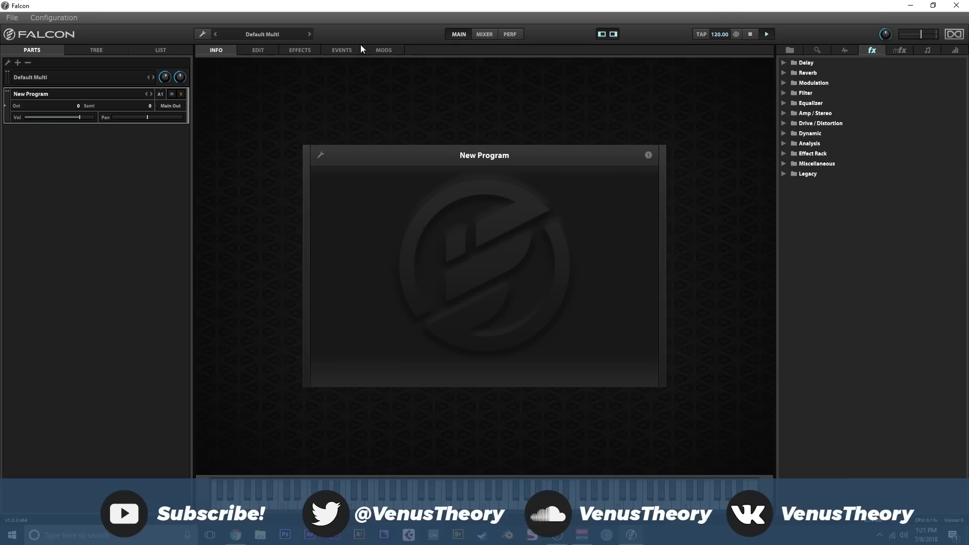
# - Glance at the mixer and the program's edit page, list the Sample oscillator types and return the browser to the effects
pyautogui.click(483, 36)
pyautogui.click(456, 36)
pyautogui.click(266, 50)
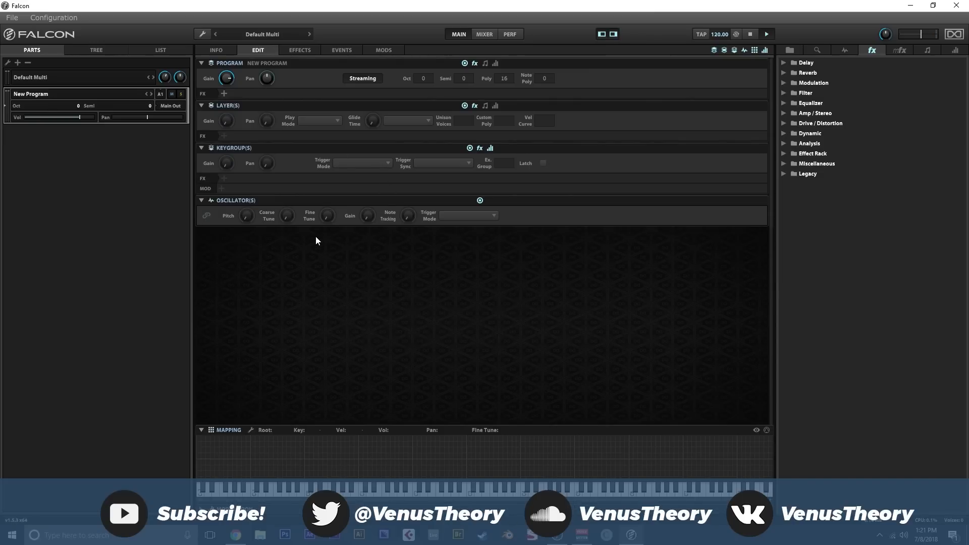
pyautogui.click(845, 50)
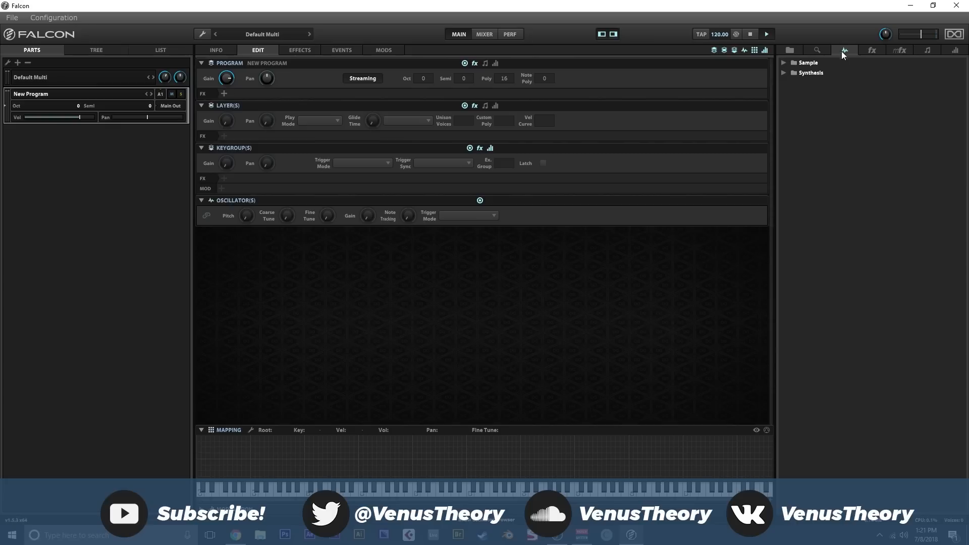
pyautogui.click(785, 62)
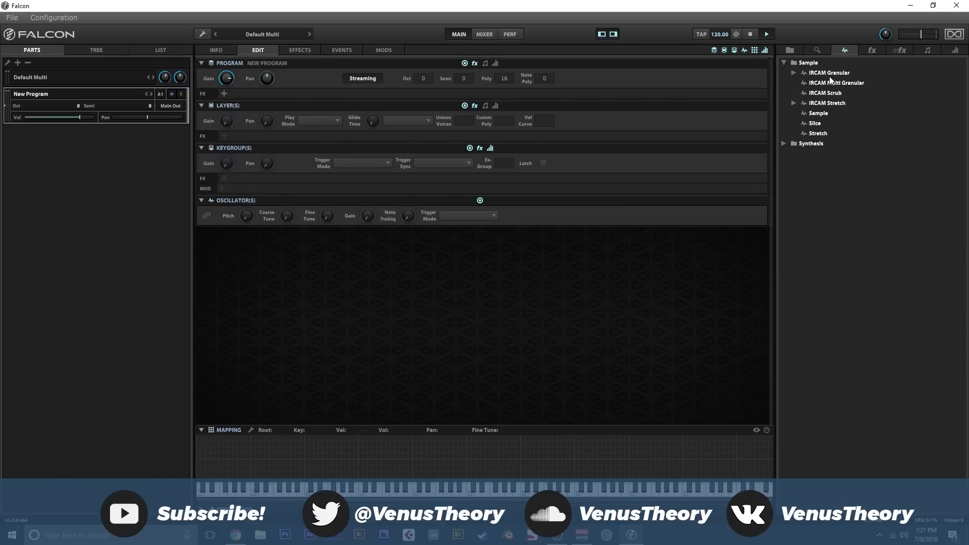
pyautogui.click(874, 50)
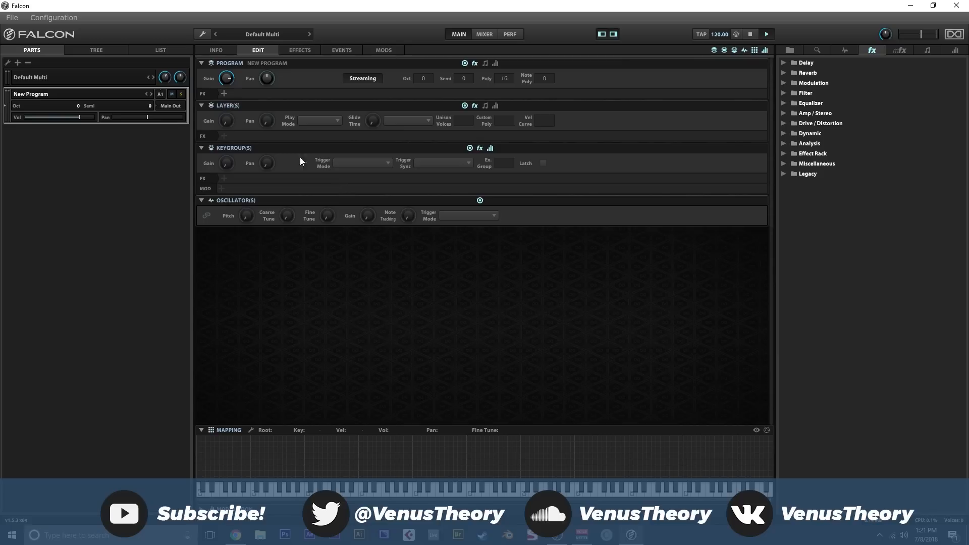
# - Look through the empty program's edit, effects, events and modulation pages and return to its info page
pyautogui.click(217, 50)
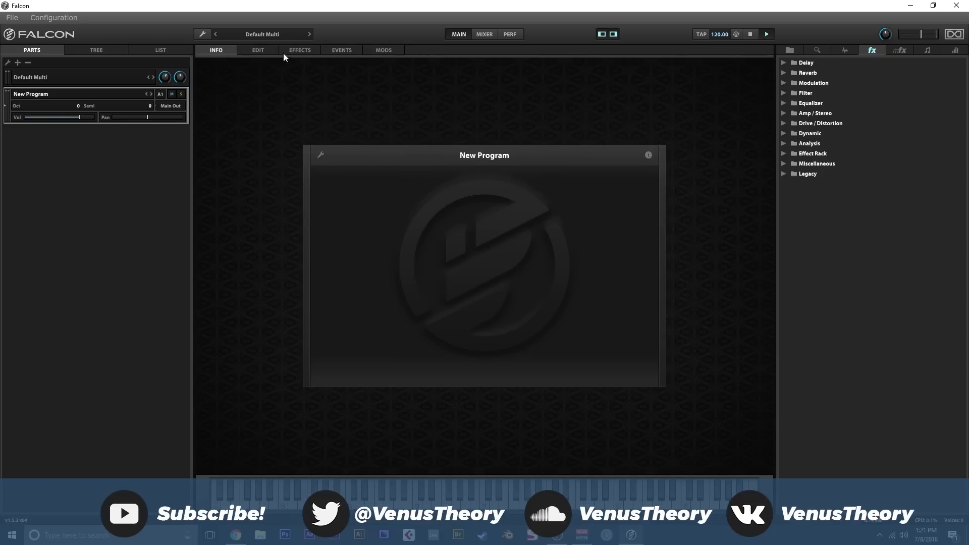
pyautogui.click(258, 51)
pyautogui.click(330, 48)
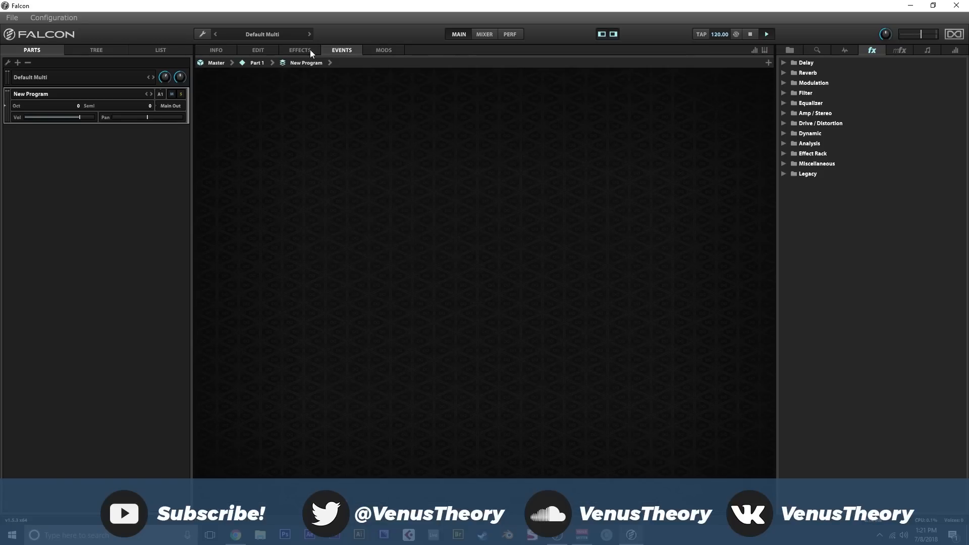
pyautogui.click(234, 51)
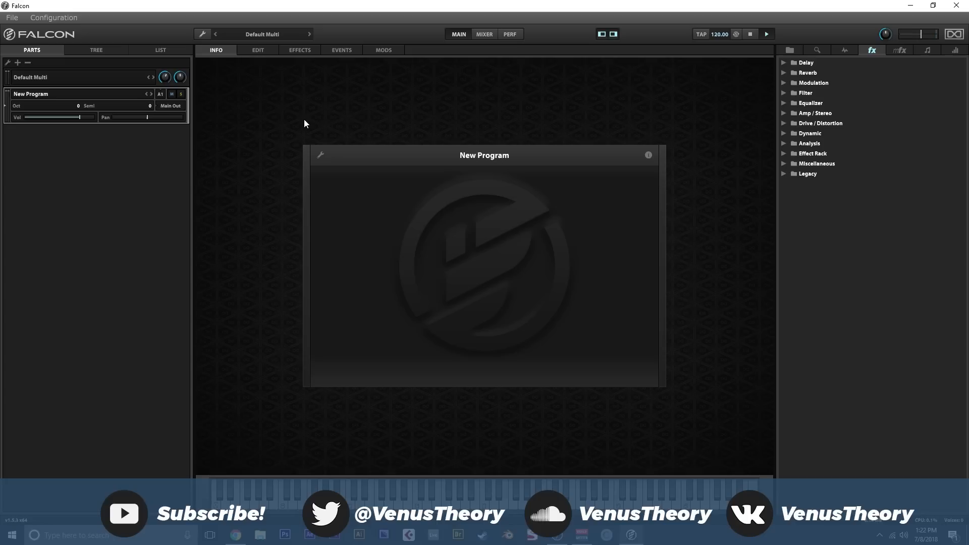
pyautogui.click(262, 51)
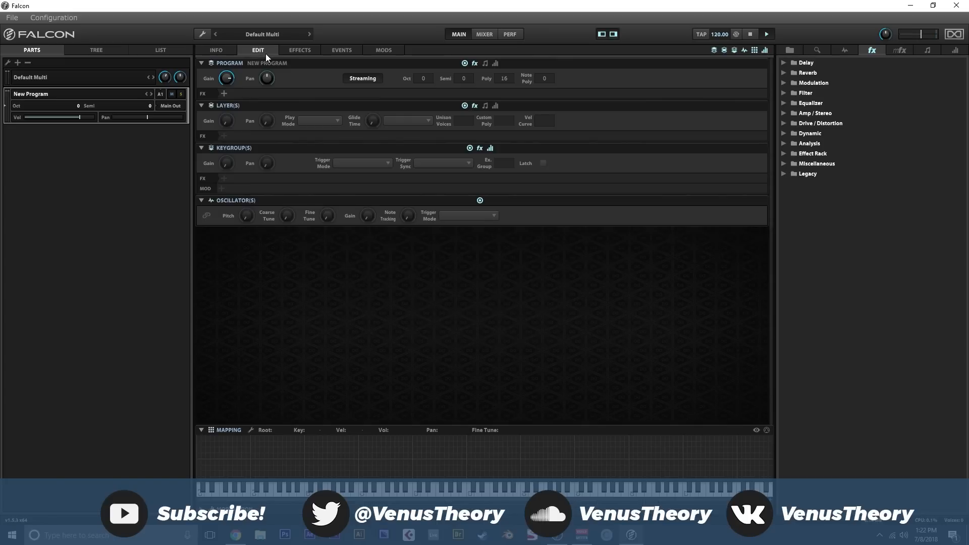
pyautogui.click(304, 55)
pyautogui.click(353, 54)
pyautogui.click(368, 54)
pyautogui.click(222, 49)
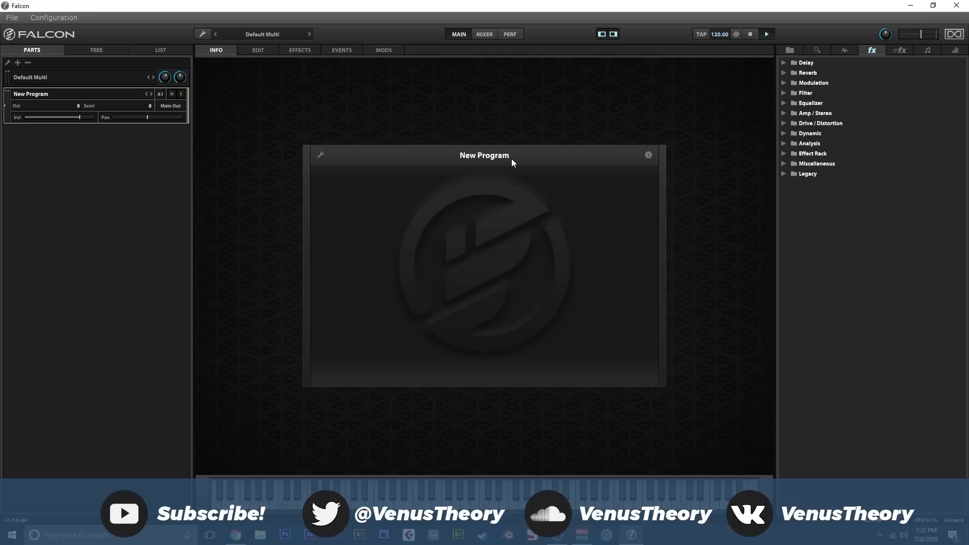